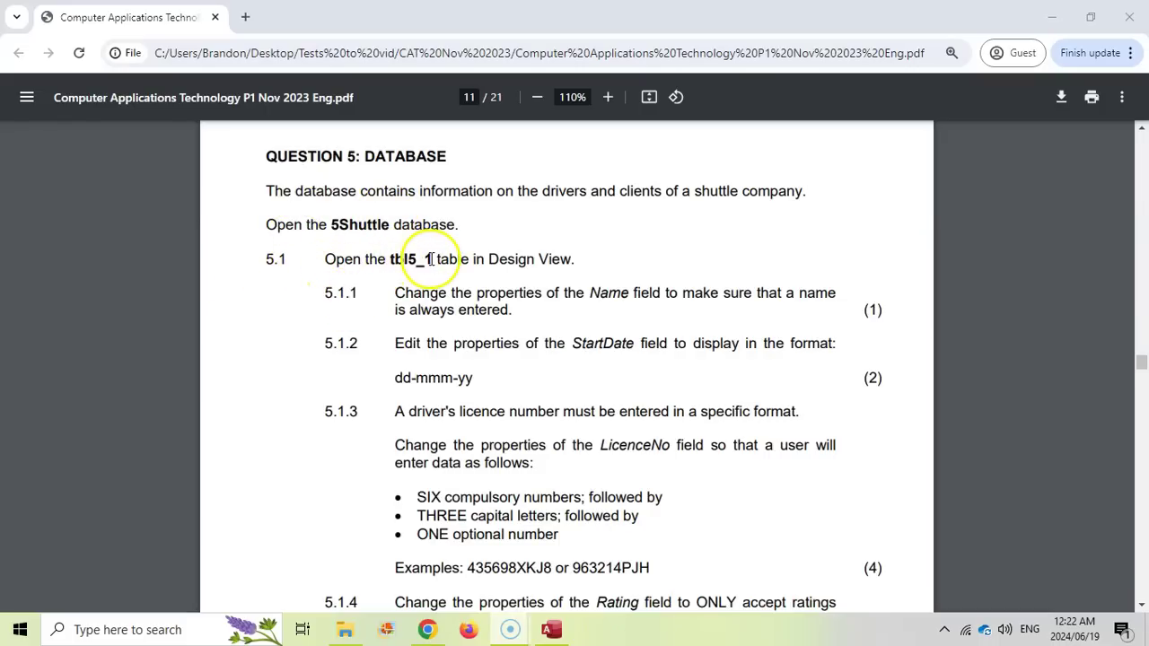
# Switch to Access, enable the disabled content in the 5Shuttle database, and open the tbl5_1 table.
pyautogui.click(551, 629)
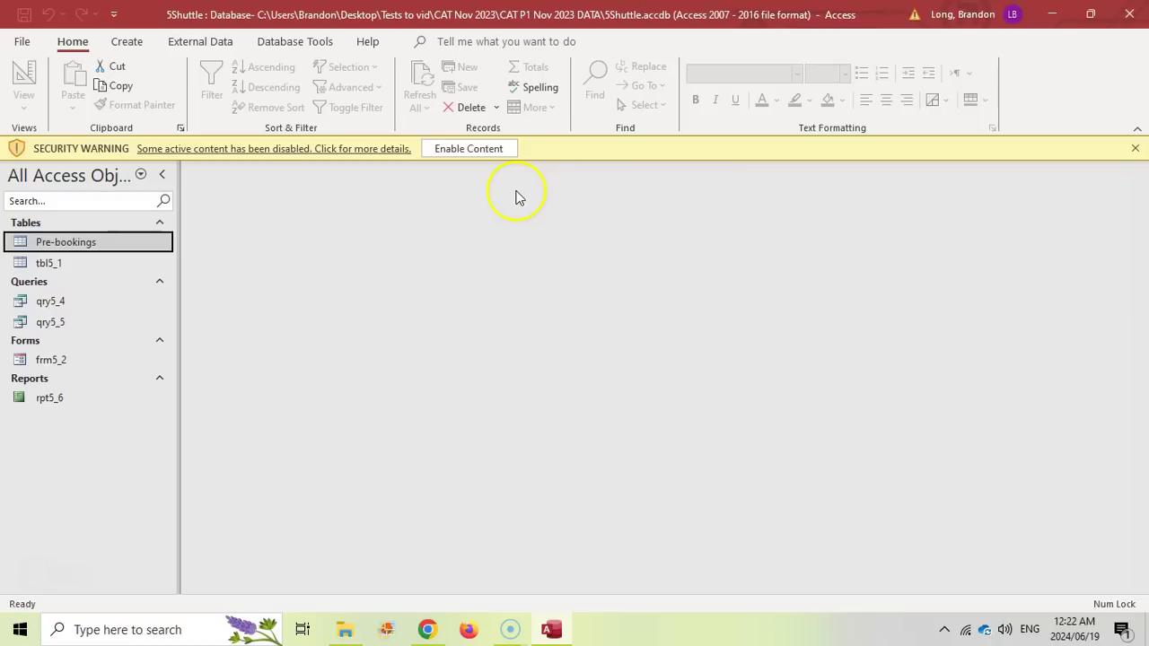
pyautogui.click(469, 149)
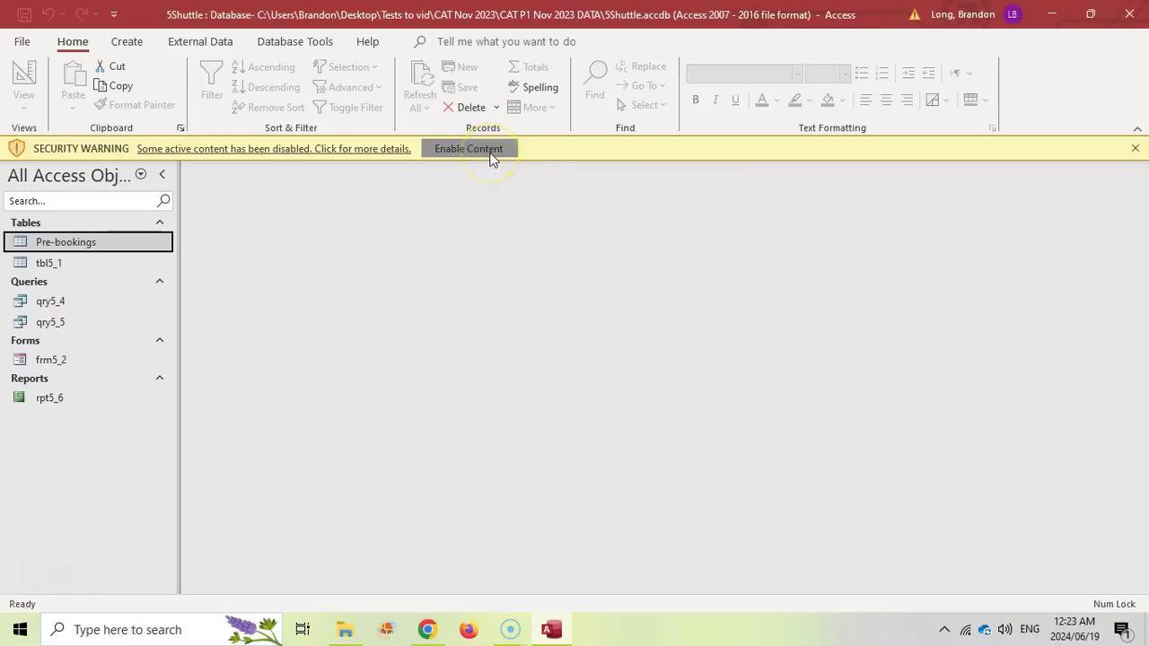
pyautogui.click(50, 237)
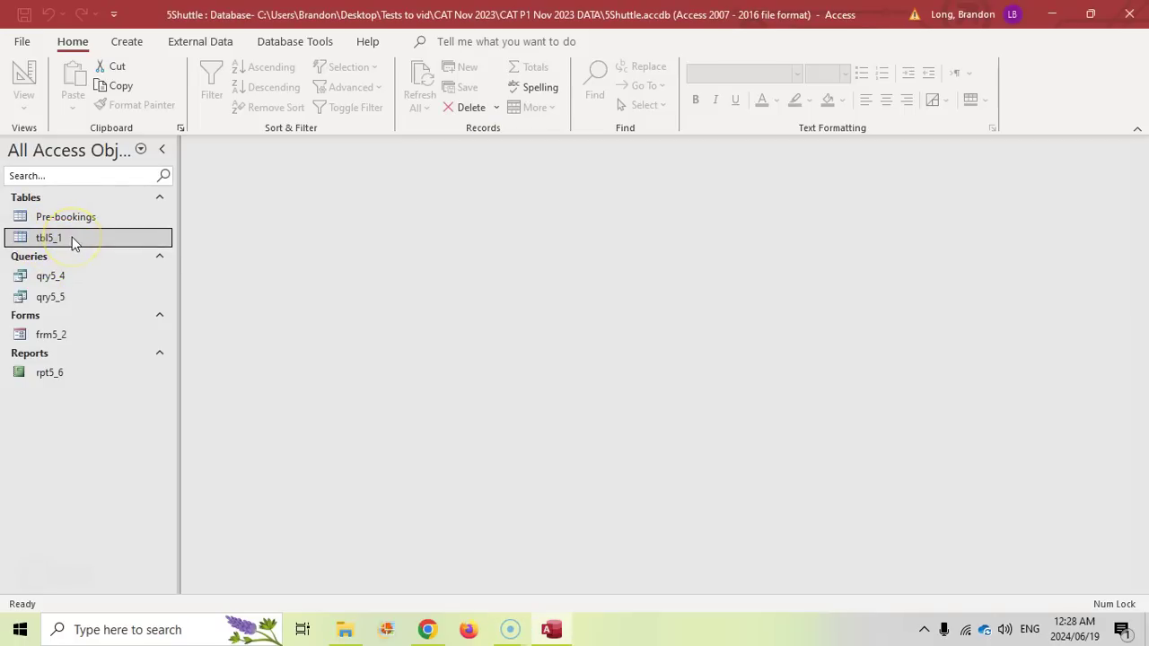
pyautogui.doubleClick(72, 237)
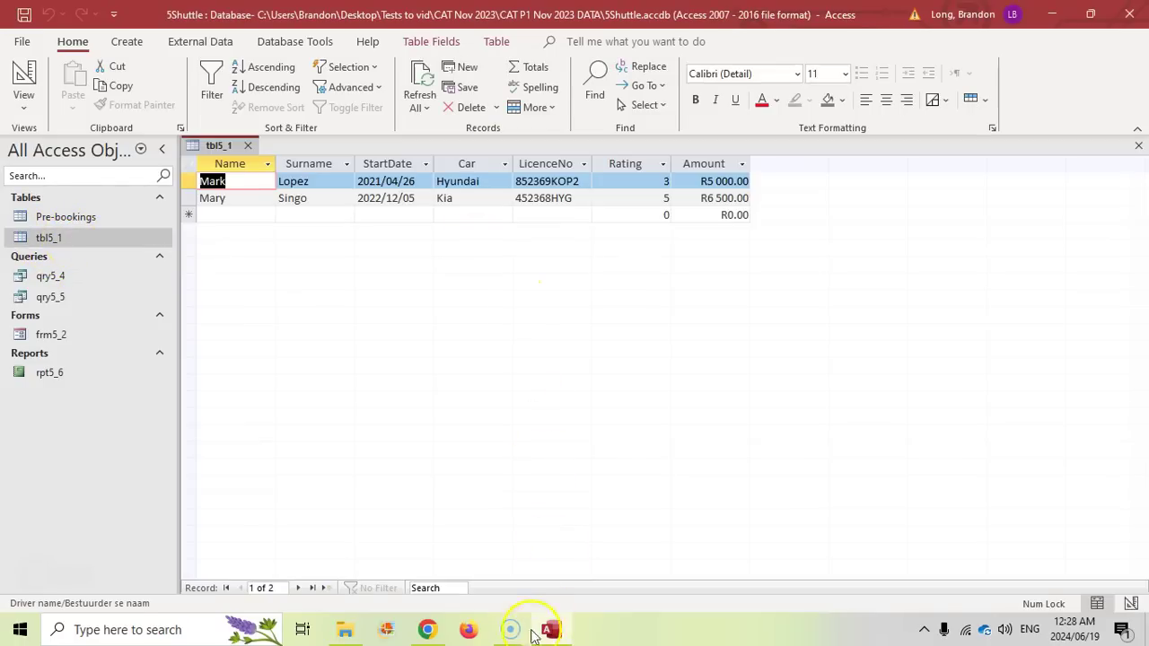
# Consult question 5.1.1, switch tbl5_1 to Design View, and set the Name field's Required property to Yes.
pyautogui.click(440, 631)
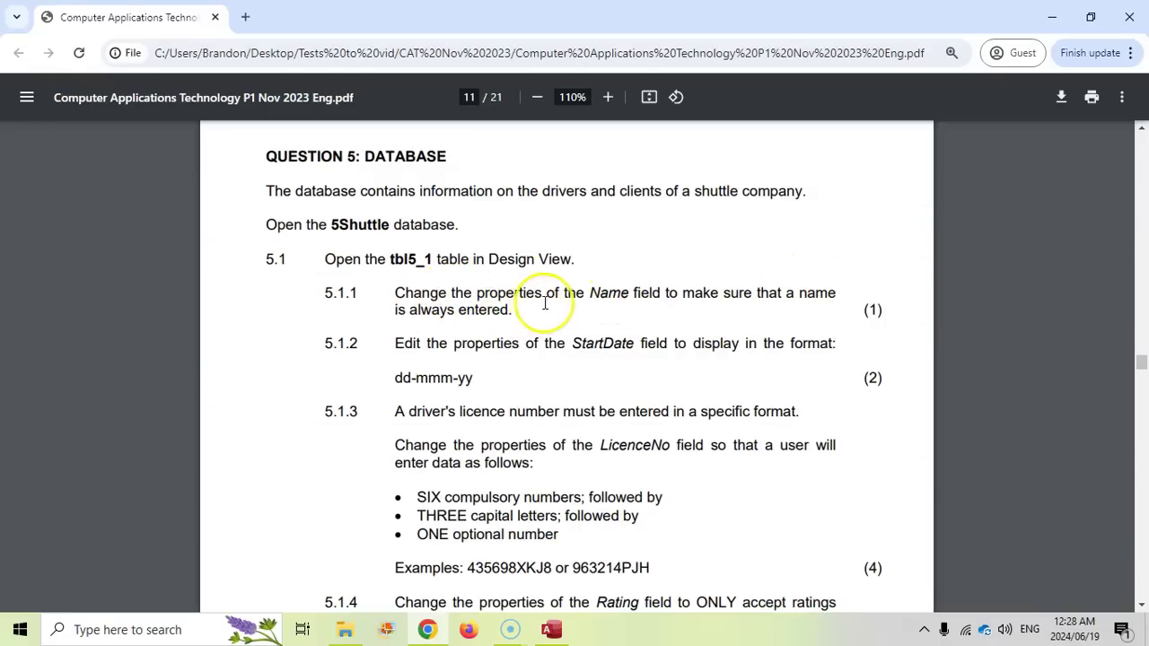
pyautogui.click(551, 630)
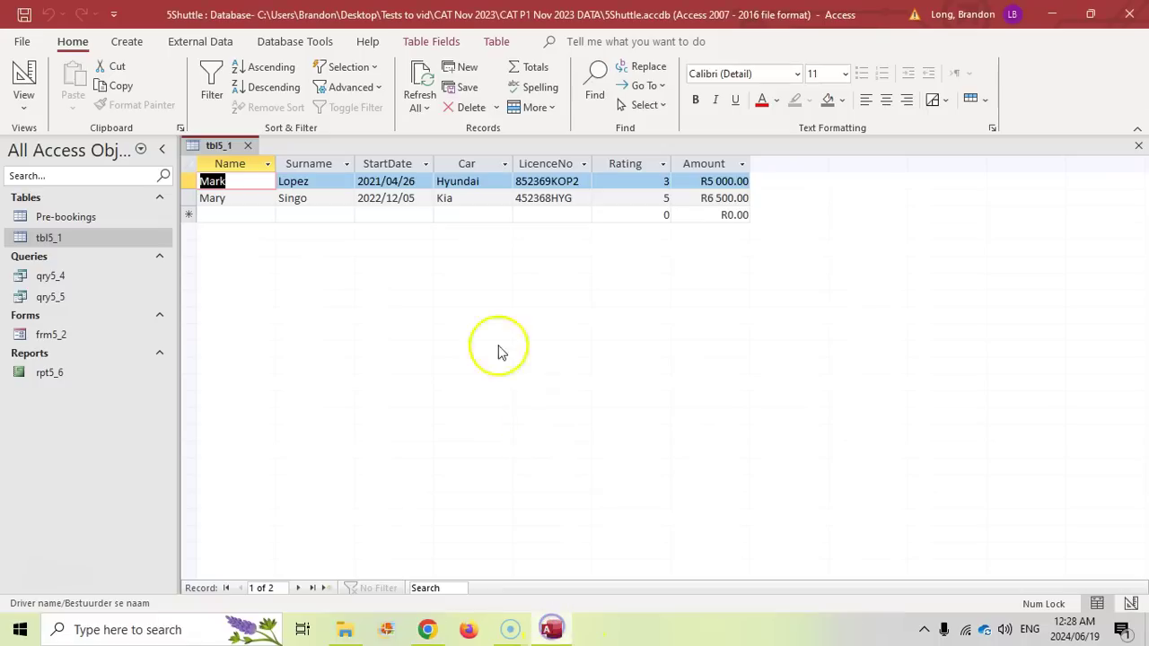
pyautogui.click(23, 79)
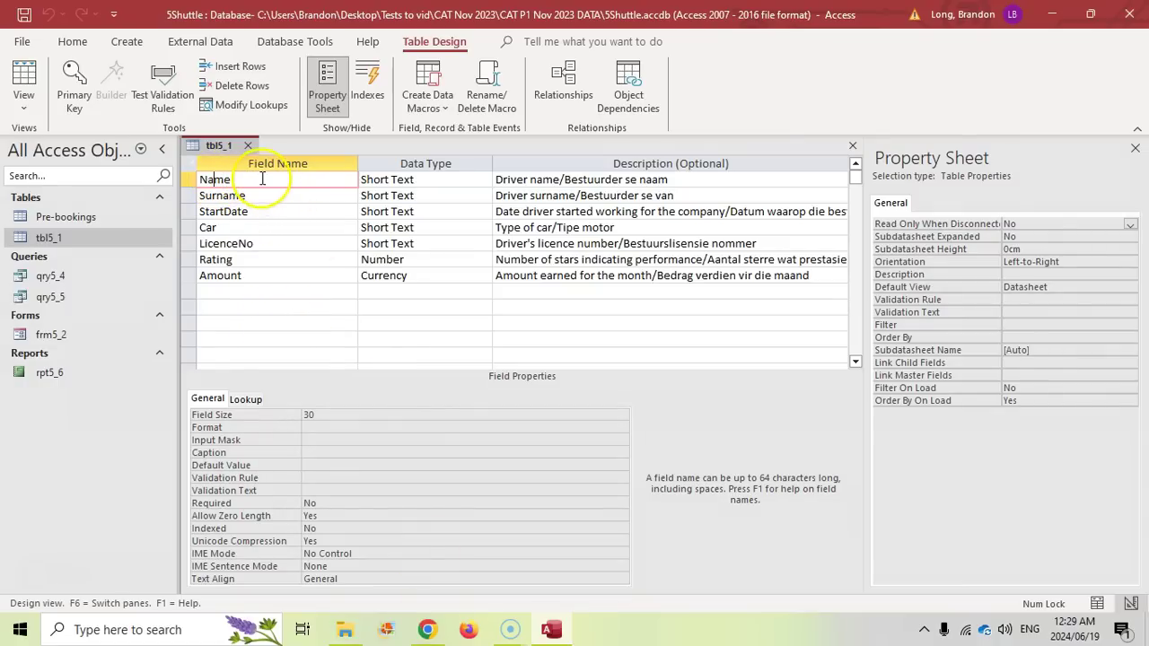
pyautogui.click(228, 504)
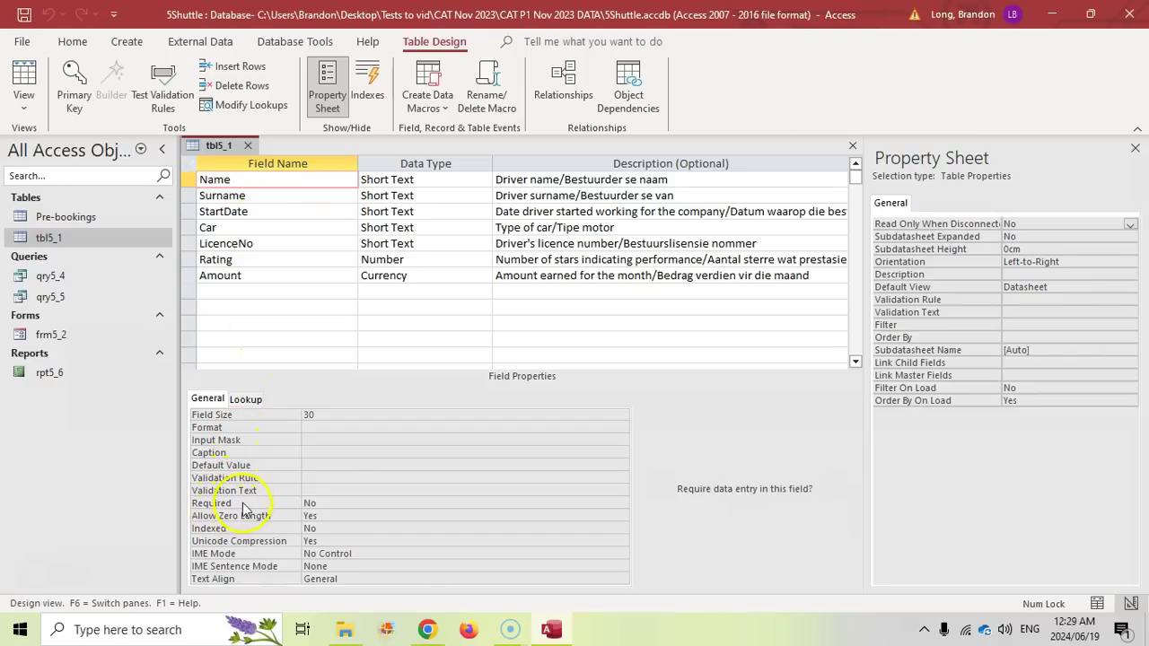
pyautogui.click(621, 505)
pyautogui.click(579, 516)
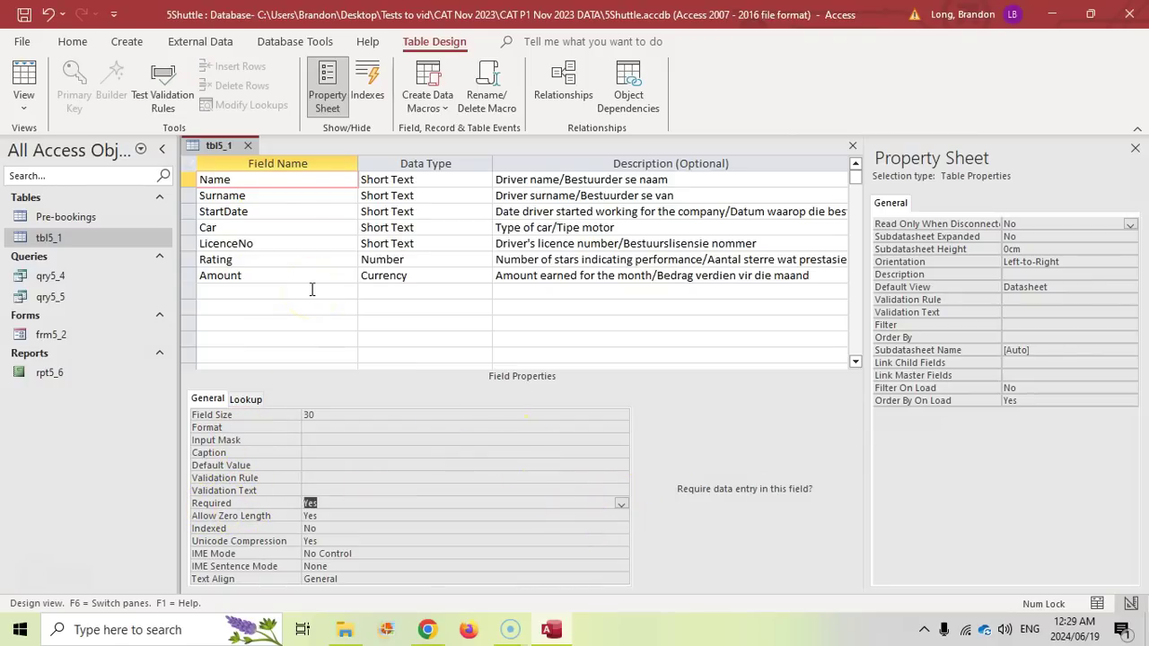
# Following question 5.1.2, change the StartDate field's data type to Date/Time and its format to Medium Date.
pyautogui.hotkey('alt', 'Tab')
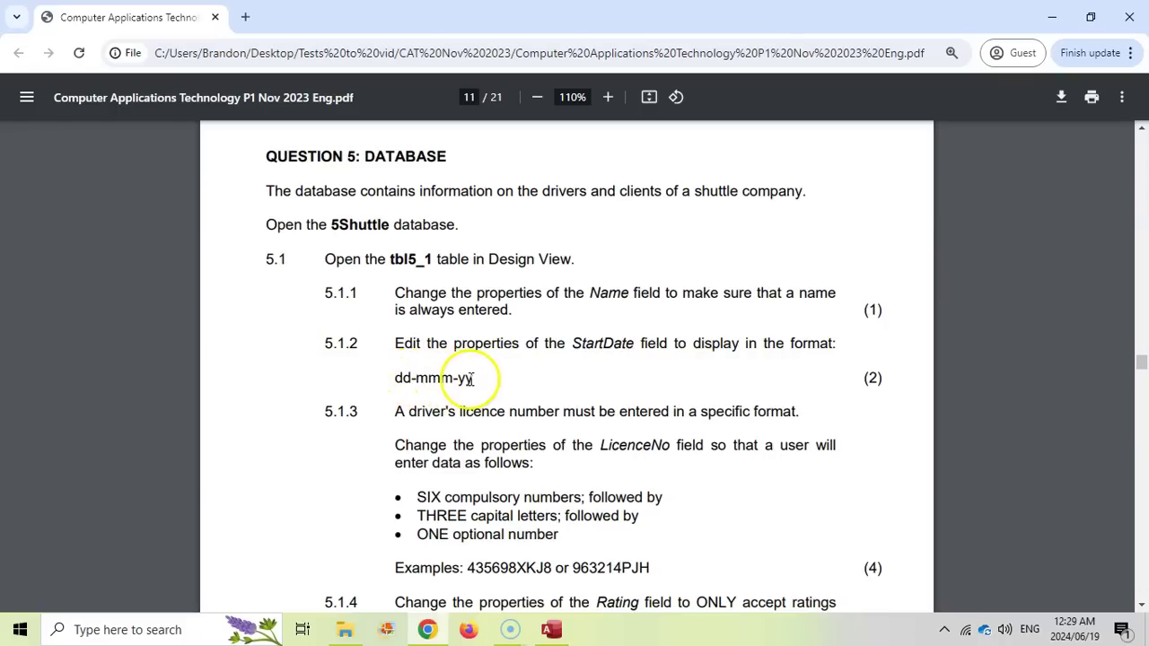
pyautogui.click(551, 629)
pyautogui.click(249, 211)
pyautogui.press('F6')
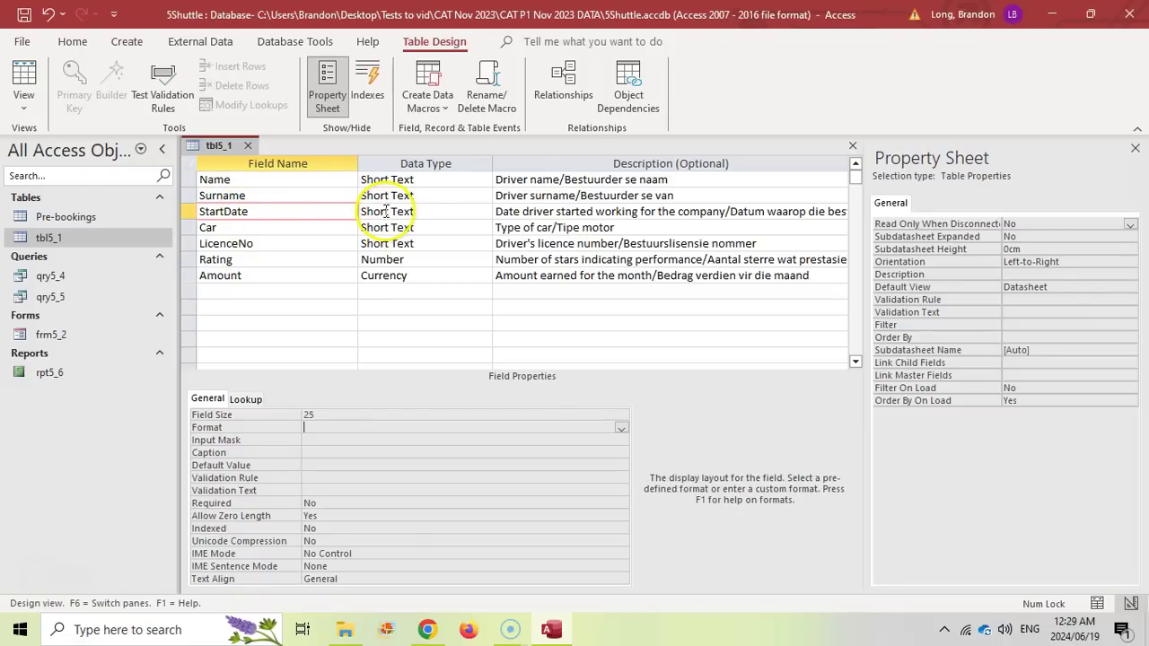
pyautogui.click(422, 212)
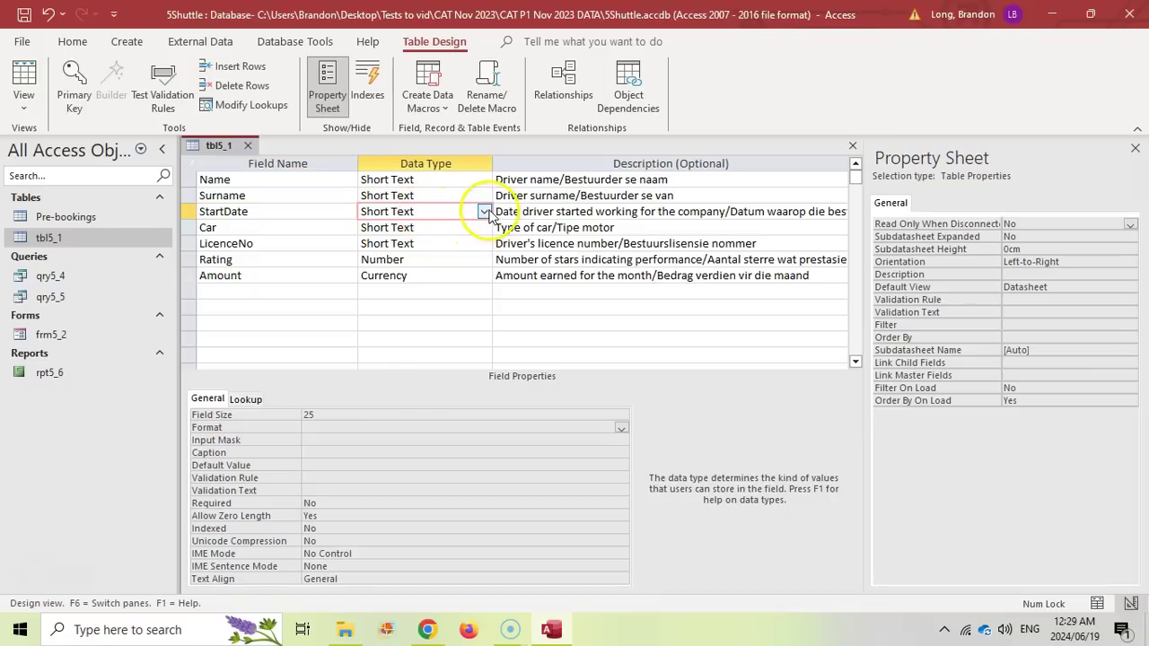
pyautogui.click(484, 212)
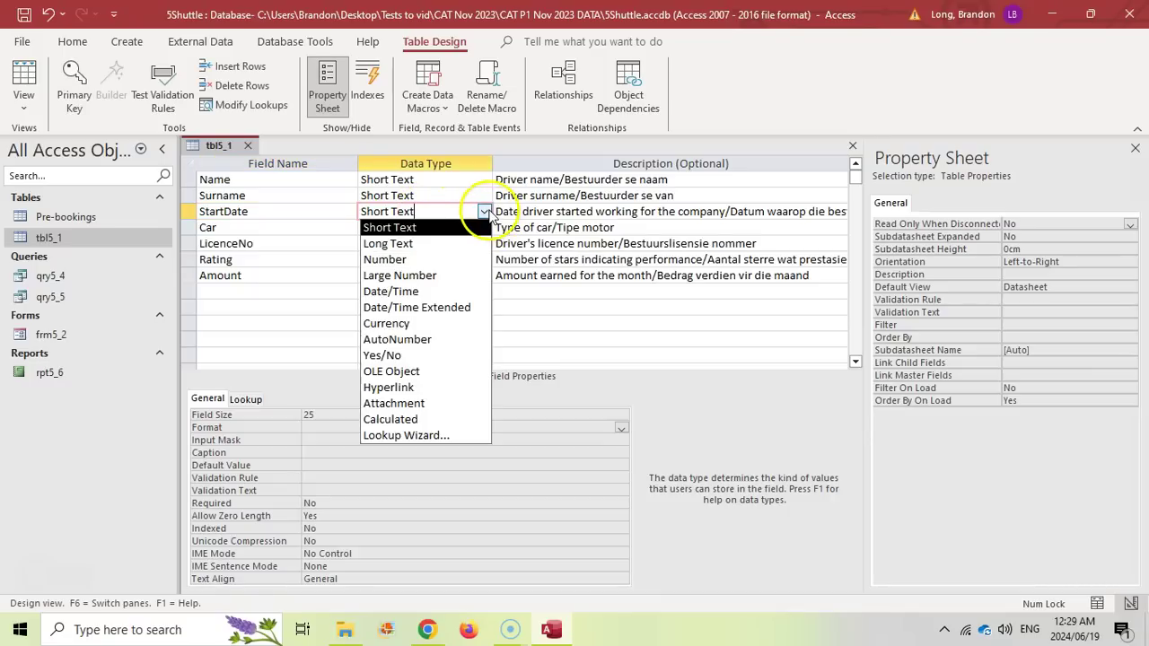
pyautogui.click(426, 292)
pyautogui.click(324, 414)
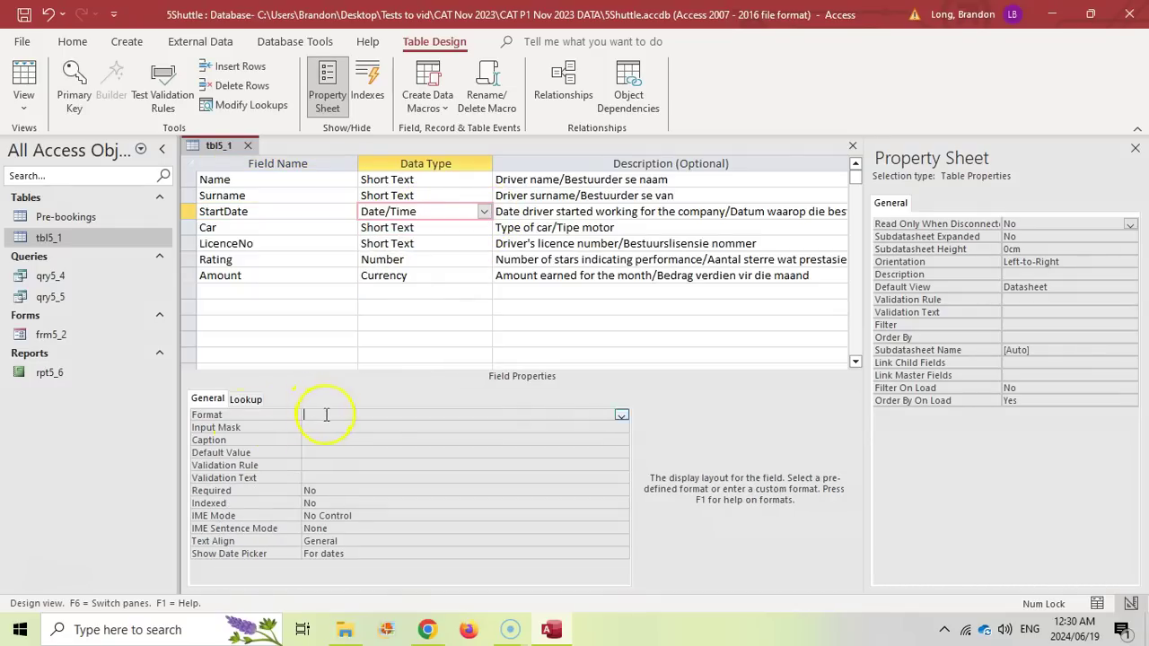
pyautogui.click(622, 416)
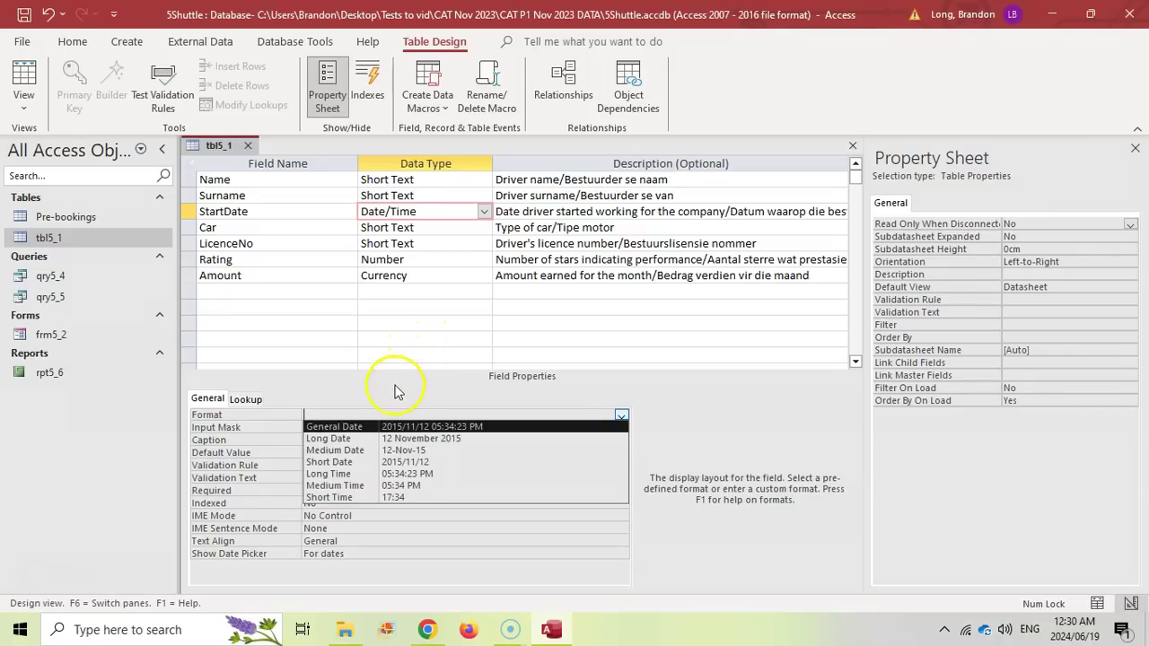
pyautogui.click(430, 452)
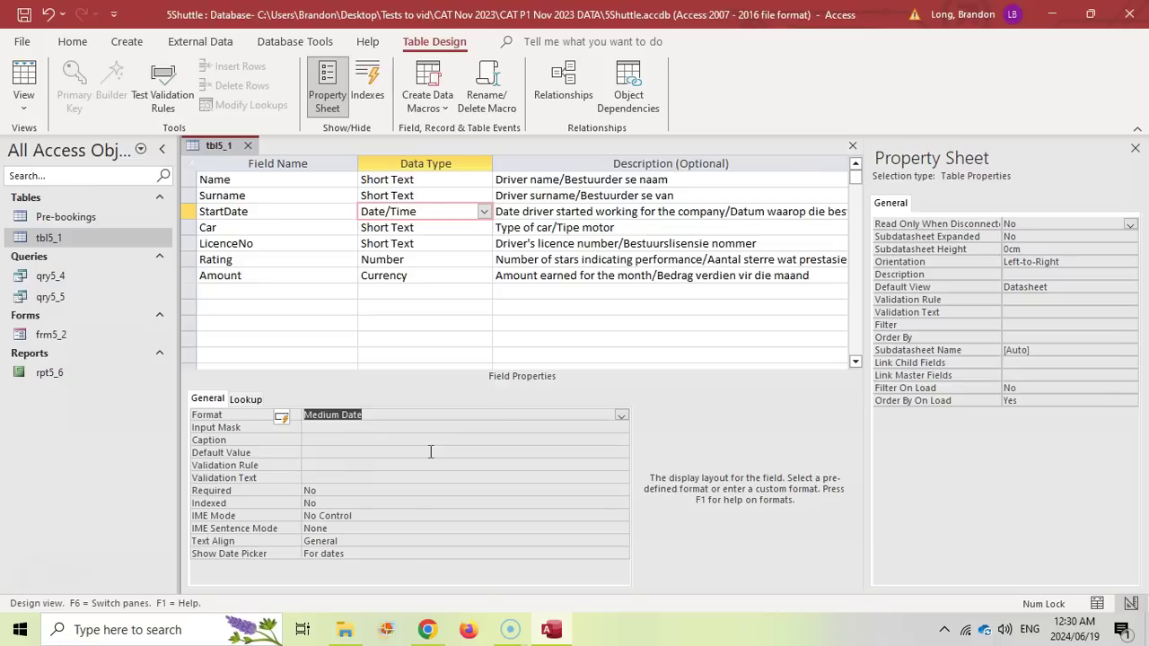
# Save the tbl5_1 design, testing existing data against the new rules, and check the dates in Datasheet View.
pyautogui.click(25, 72)
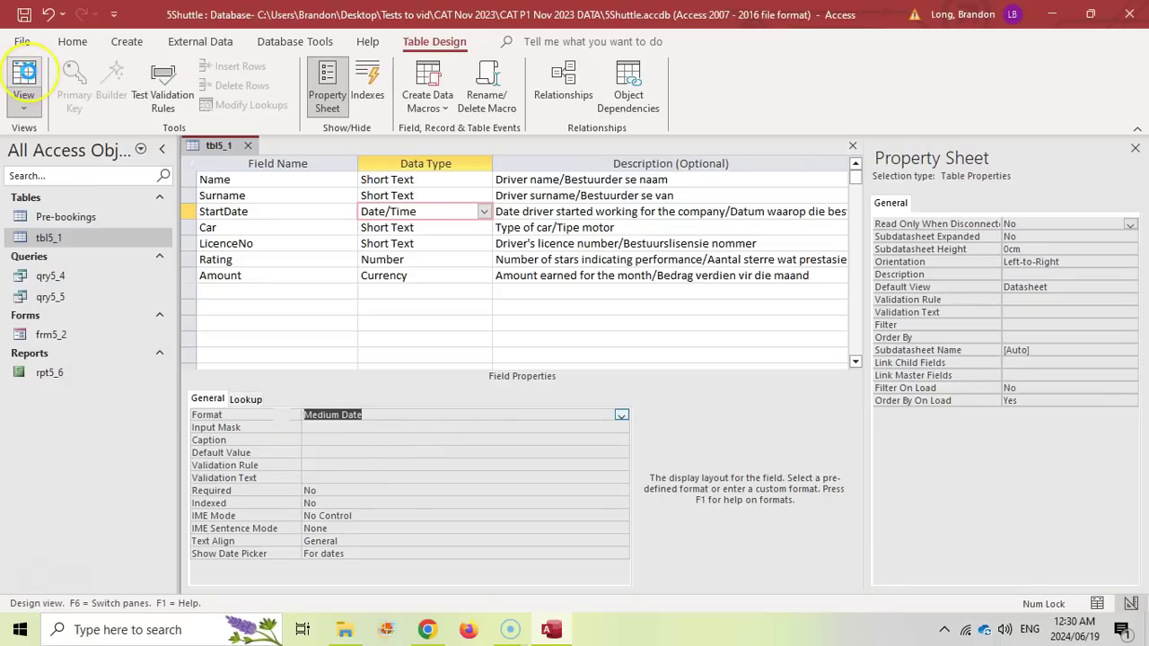
pyautogui.click(546, 367)
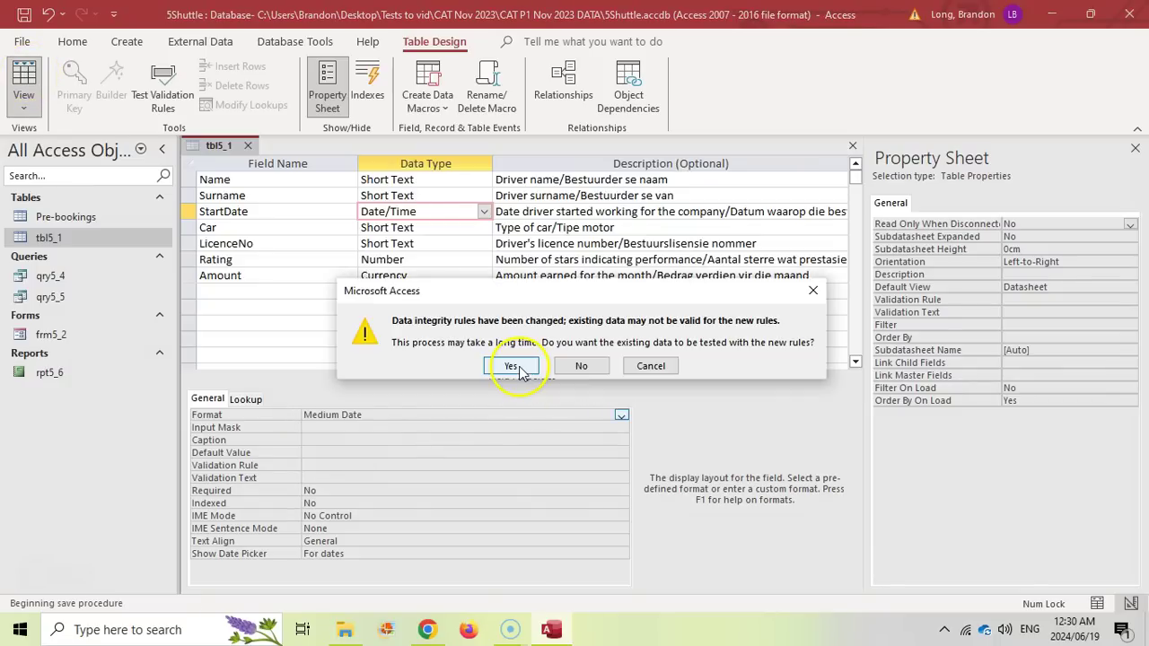
pyautogui.click(514, 366)
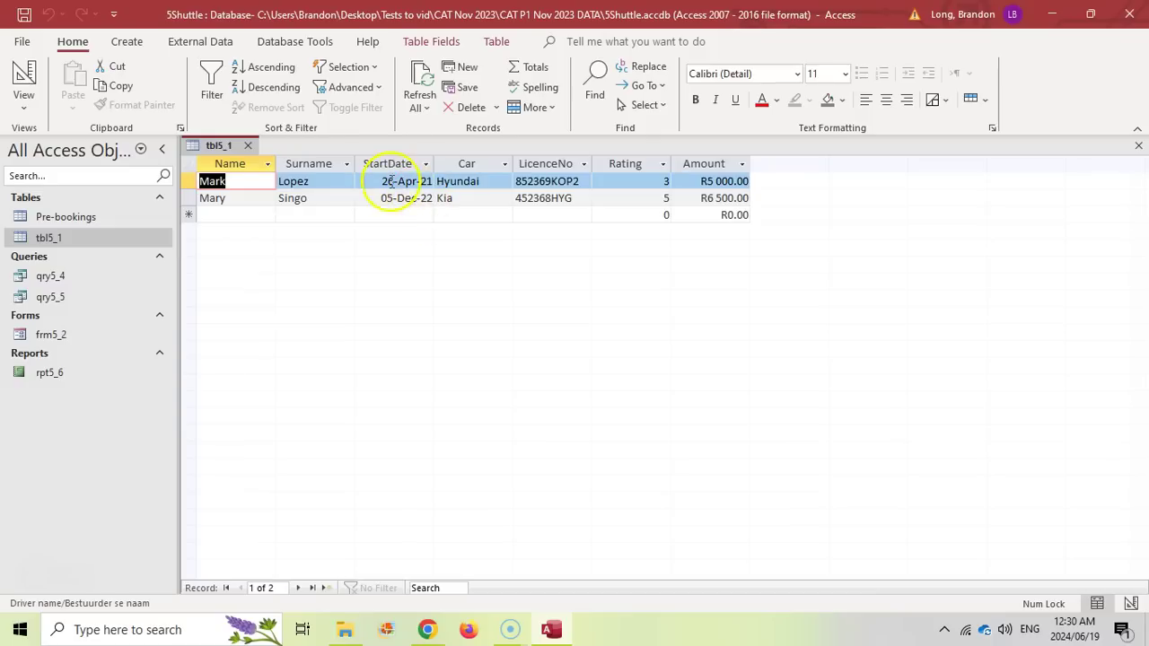
# Return tbl5_1 to Design View and try dd-mmm-yy as a custom format for the StartDate field.
pyautogui.click(11, 101)
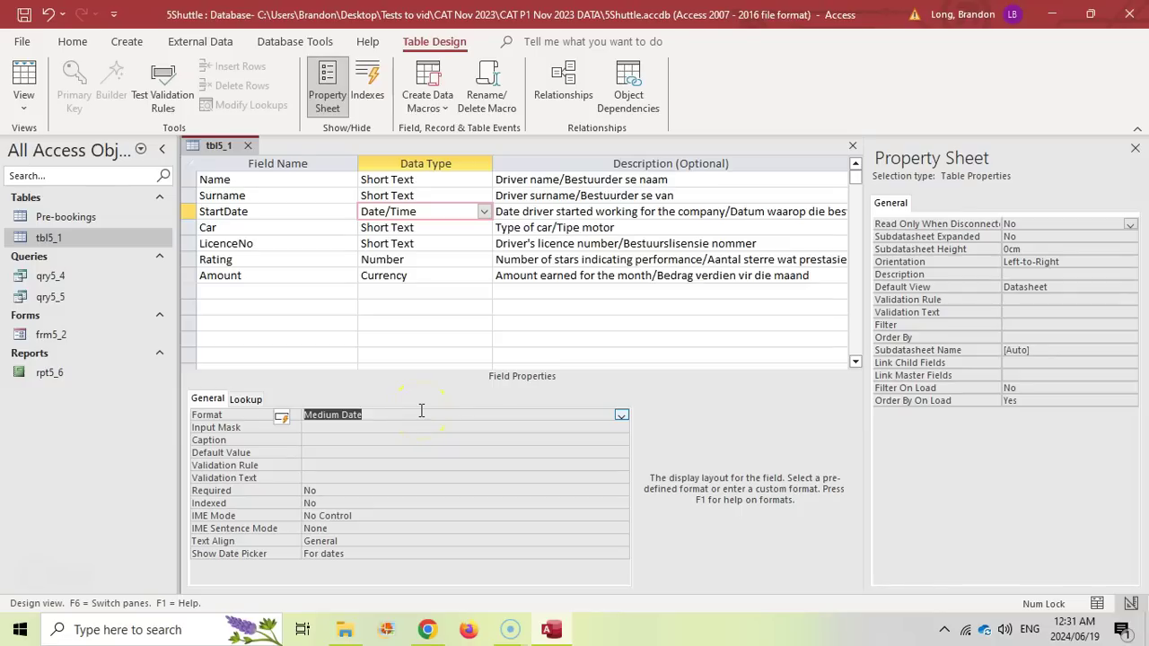
pyautogui.write('dd-mmm-yy')
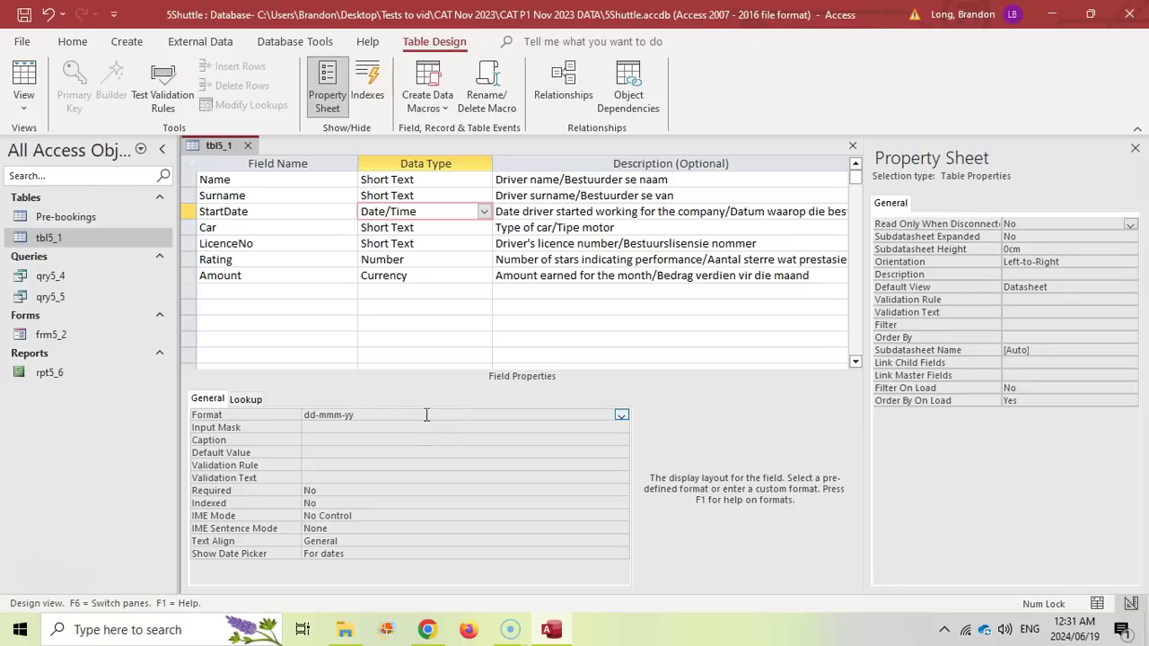
pyautogui.press('Escape')
# Examine the licence number requirements in question 5.1.3 and the matching characters on the exam paper's input mask character sheet.
pyautogui.hotkey('alt', 'Tab')
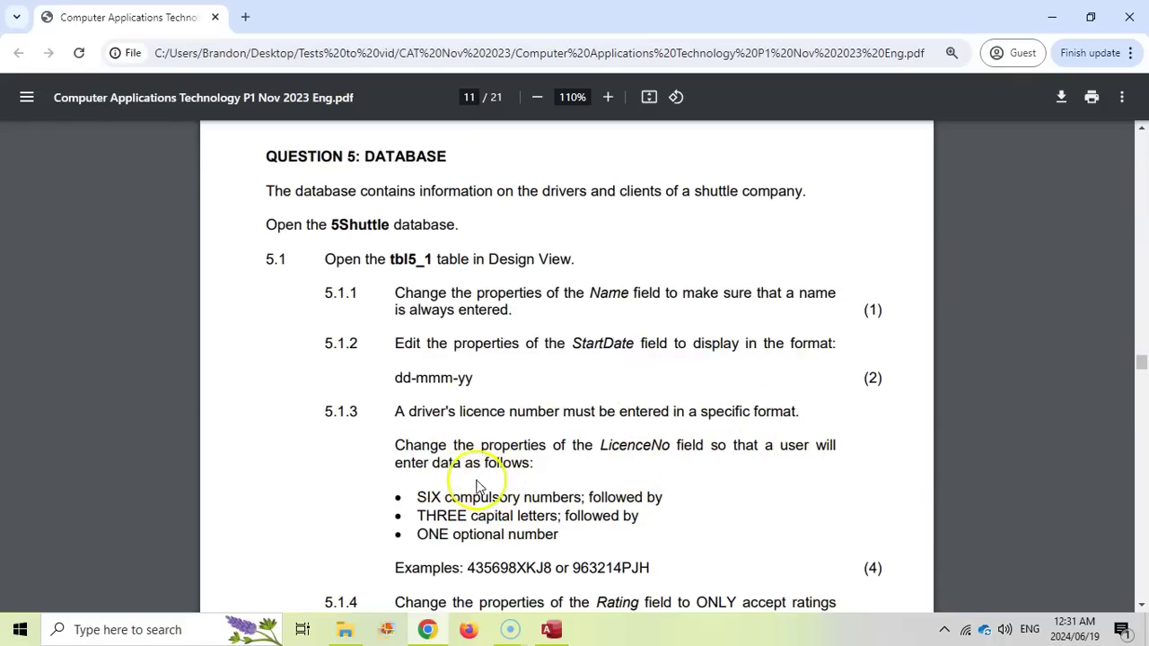
pyautogui.scroll(-1, 523, 469)
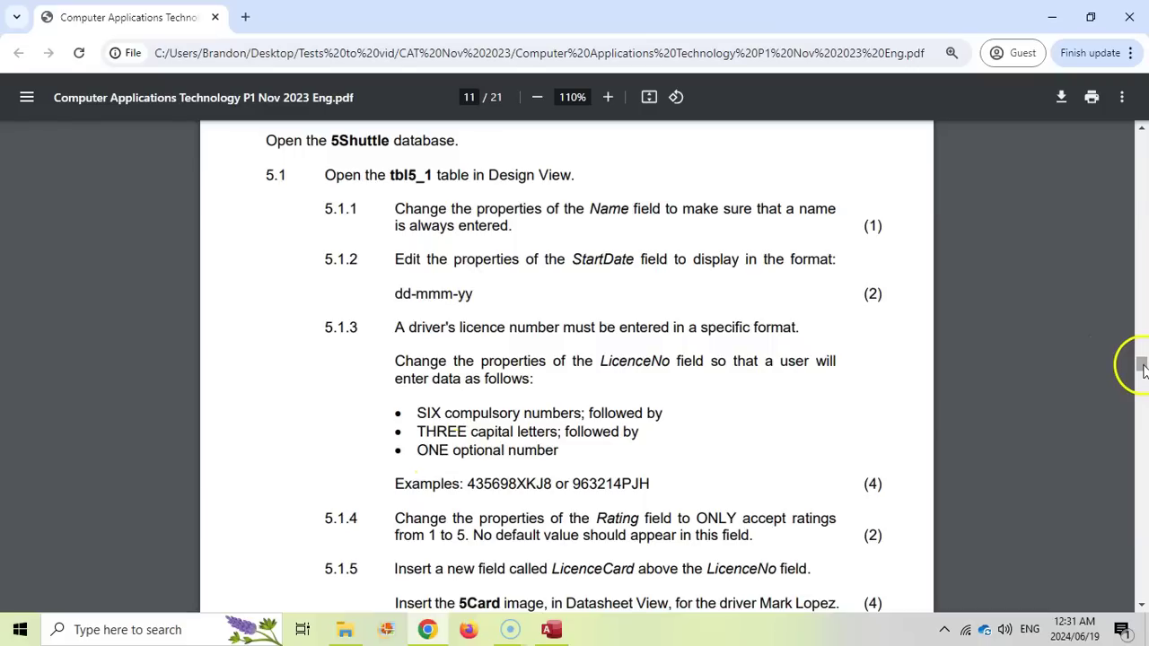
pyautogui.moveTo(1142, 365); pyautogui.dragTo(1142, 510)
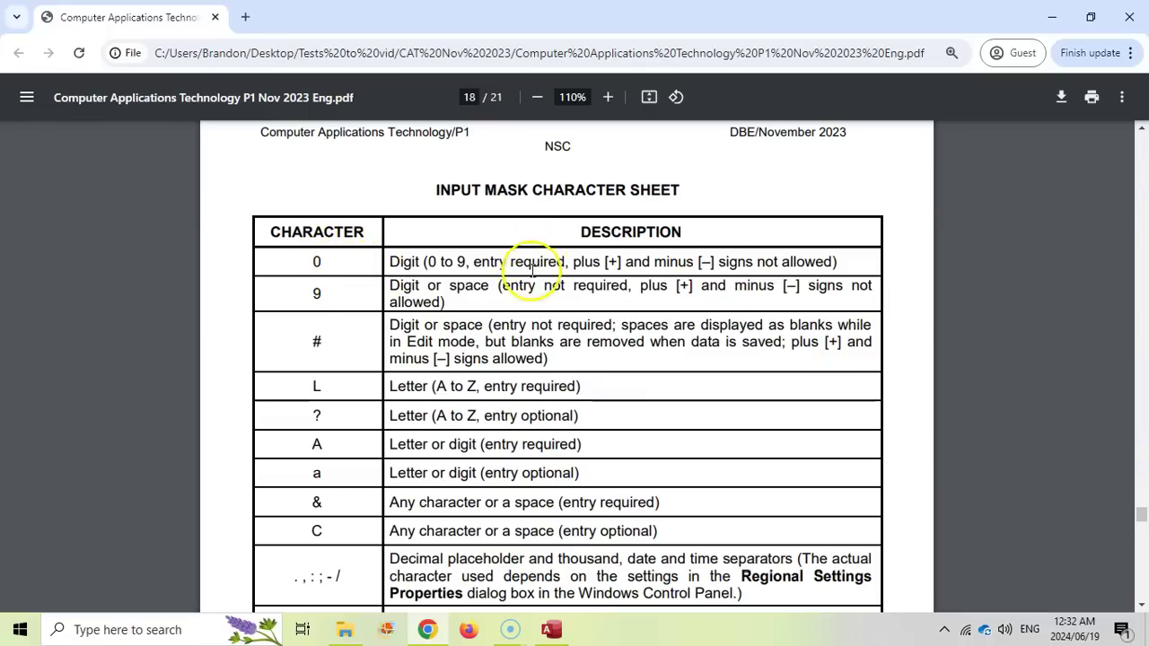
pyautogui.click(317, 260)
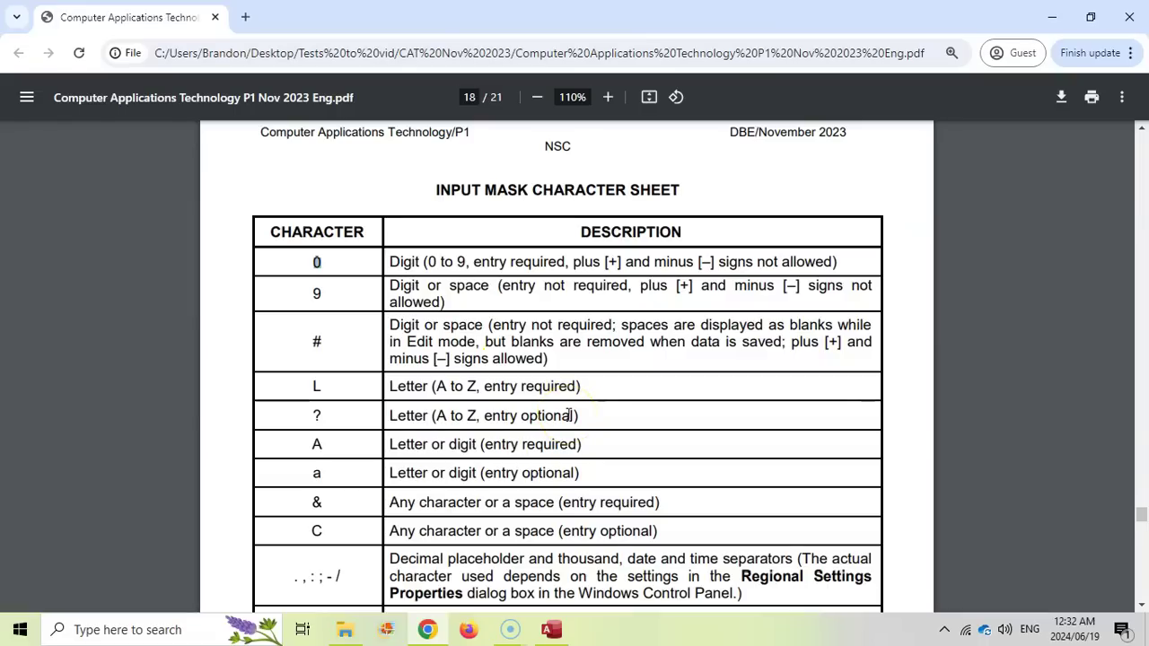
pyautogui.click(318, 386)
pyautogui.click(556, 388)
pyautogui.doubleClick(404, 285)
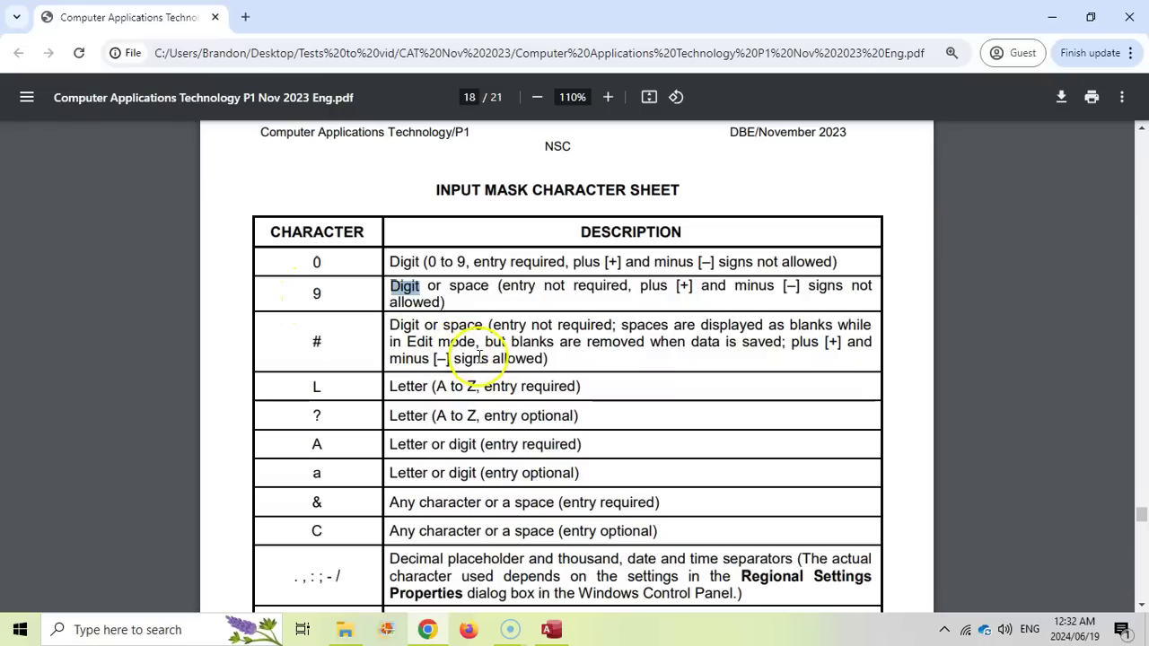
pyautogui.scroll(-3, 485, 376)
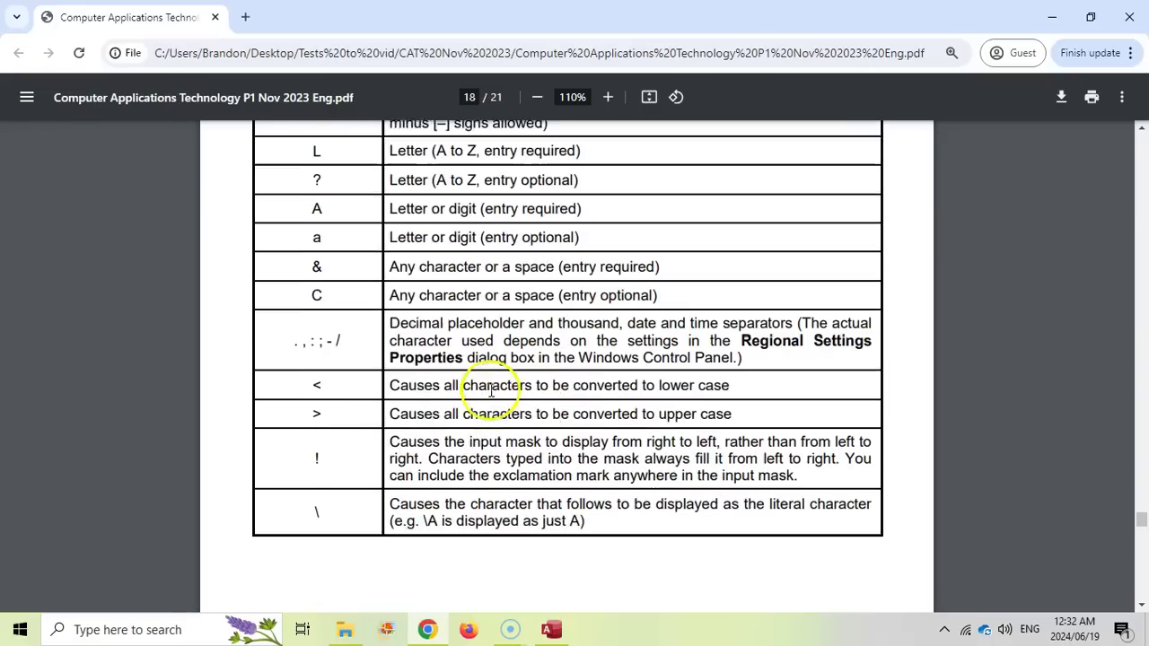
pyautogui.click(321, 396)
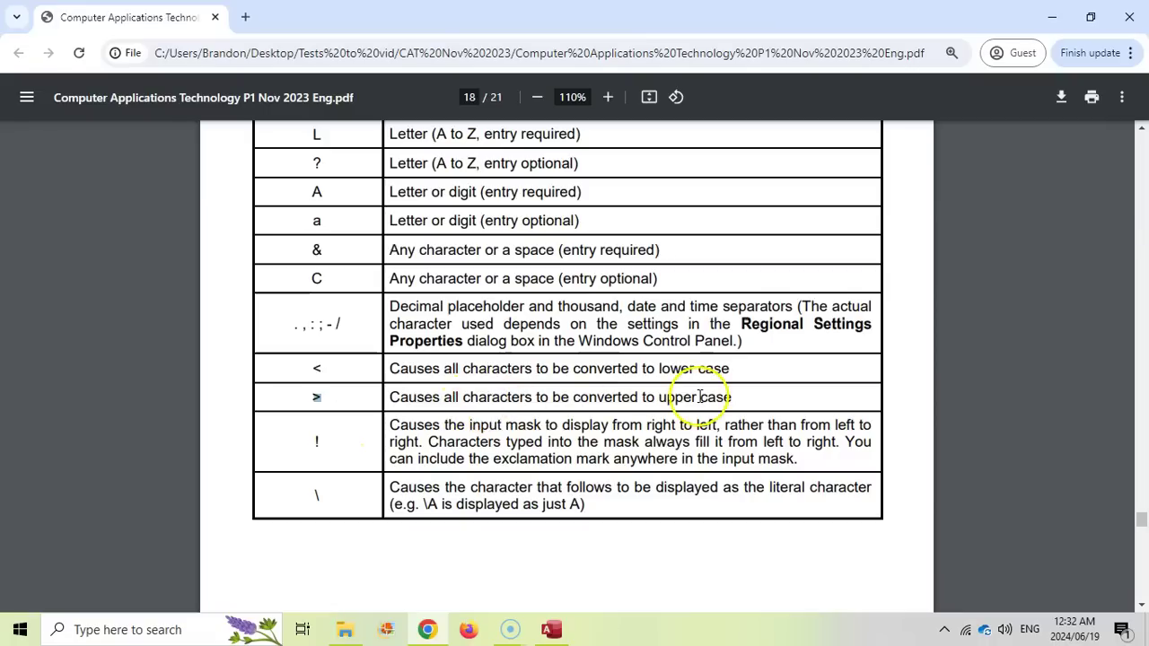
pyautogui.scroll(3, 569, 295)
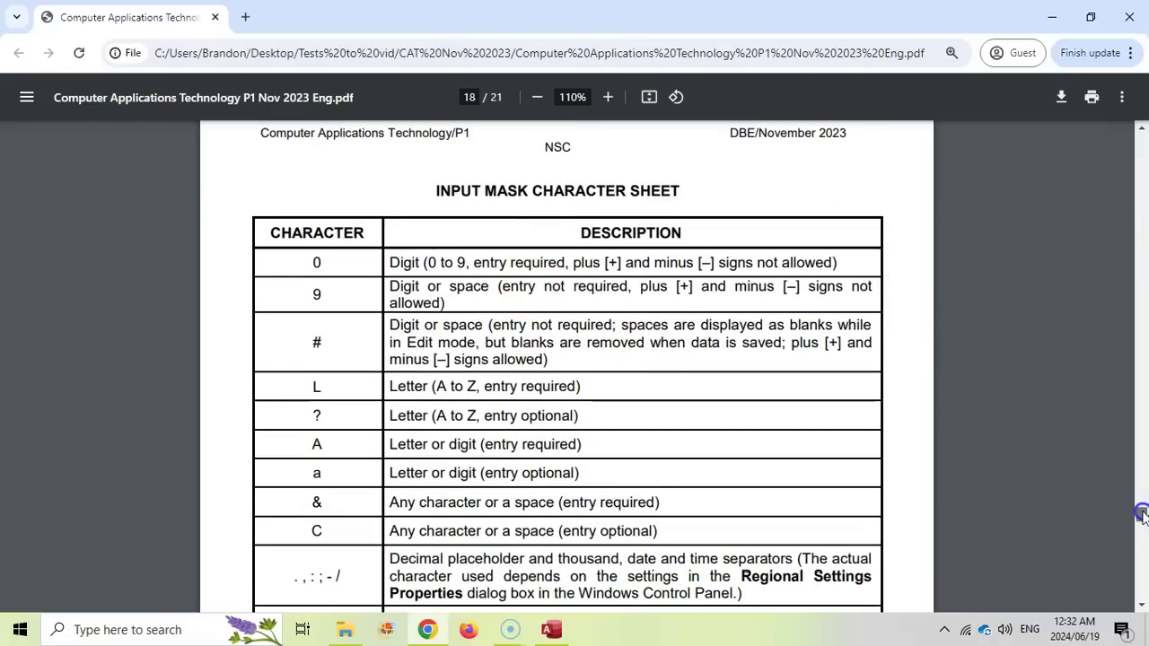
pyautogui.moveTo(1141, 513); pyautogui.dragTo(1142, 365)
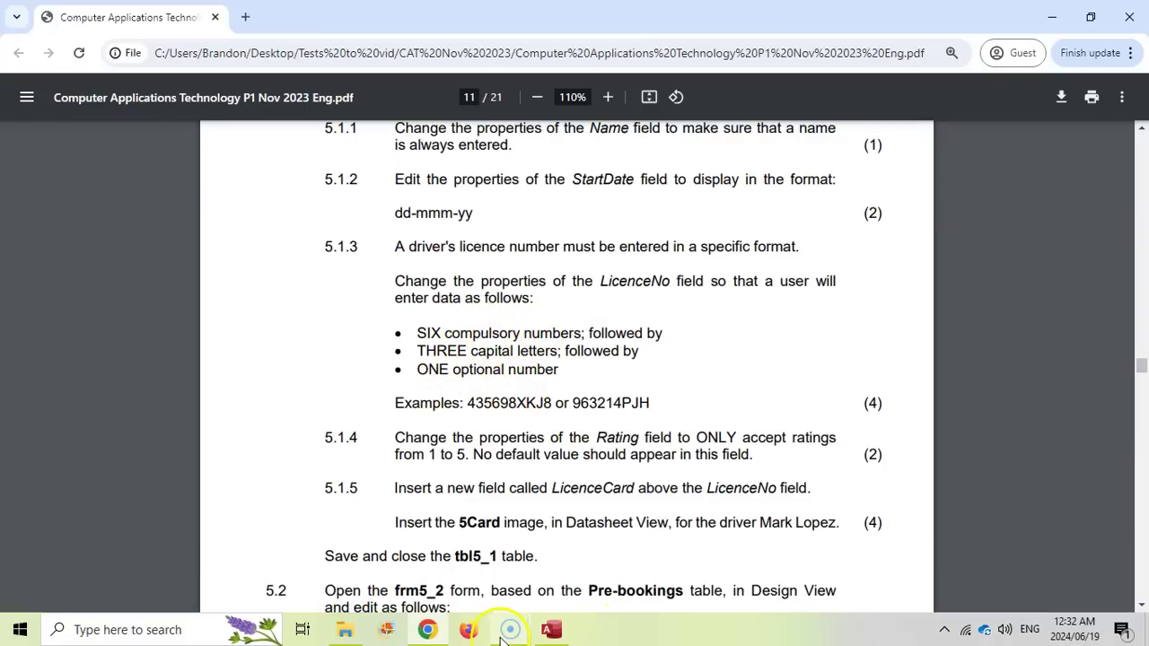
# In Access, set the LicenceNo field's input mask to 000000>LLL9.
pyautogui.click(551, 629)
pyautogui.click(268, 242)
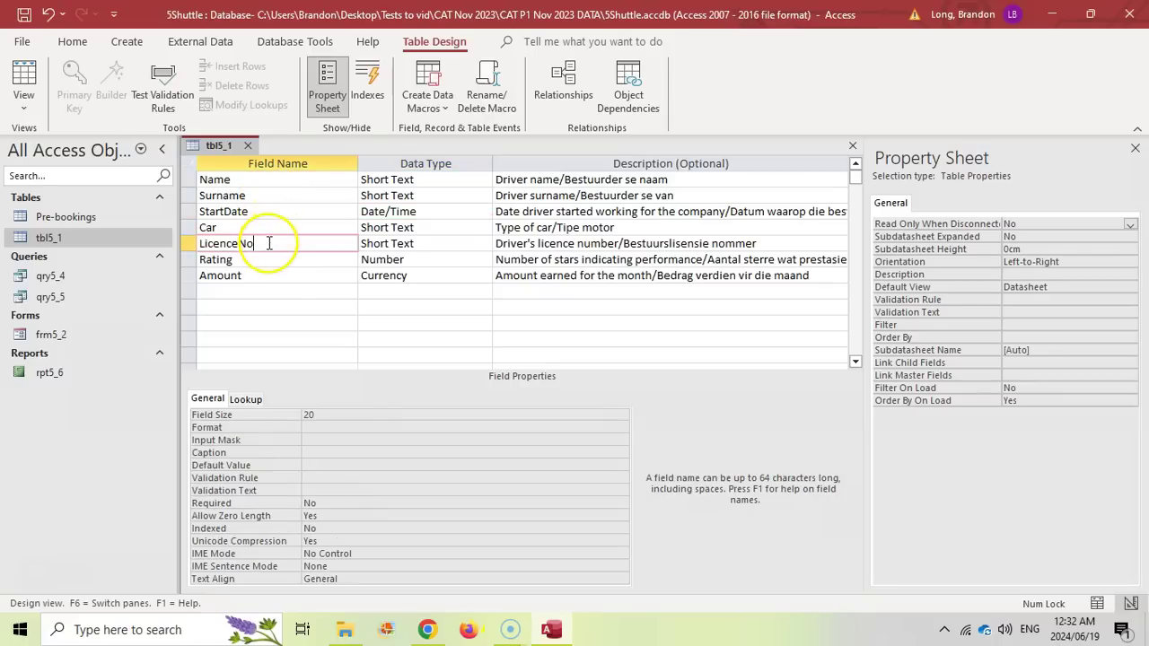
pyautogui.press('Left')
pyautogui.press('Left')
pyautogui.press('BackSpace')
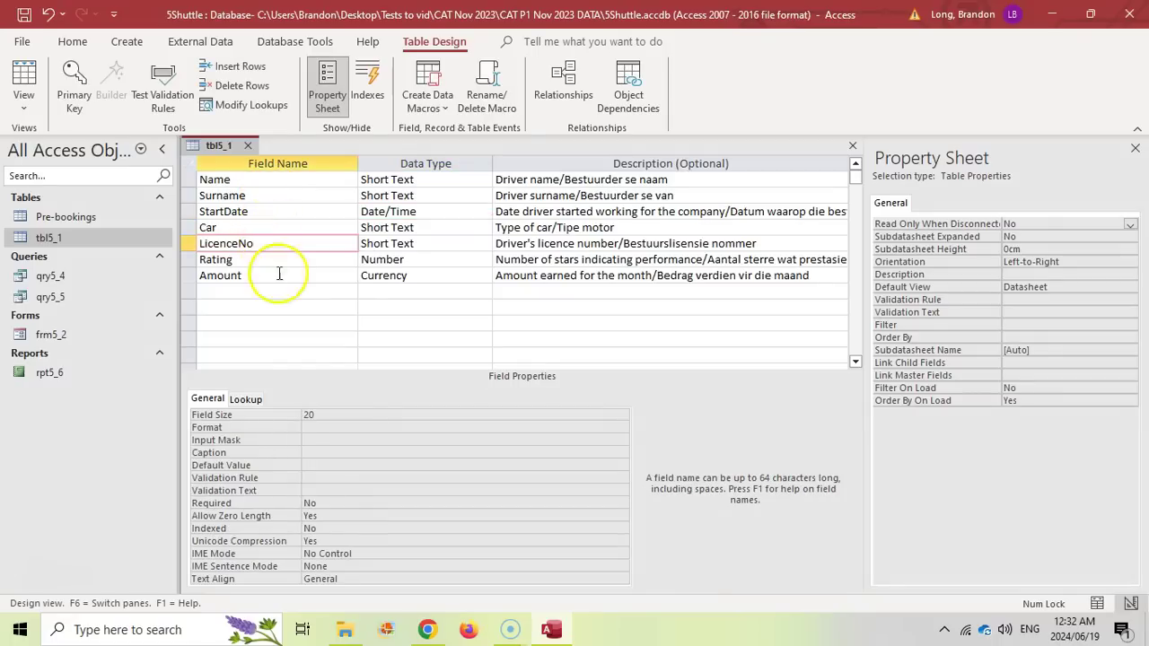
pyautogui.click(325, 439)
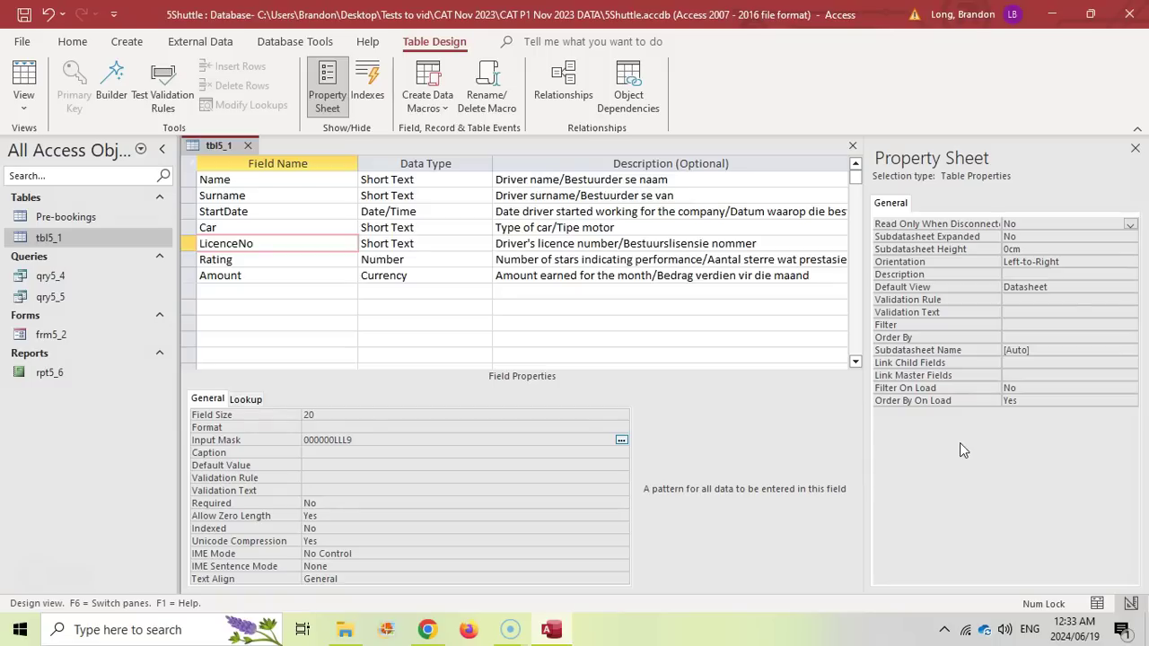
pyautogui.click(562, 436)
pyautogui.write('>')
# Save tbl5_1 and check the LicenceNo column in Datasheet View before returning to Design View.
pyautogui.click(23, 79)
pyautogui.click(545, 367)
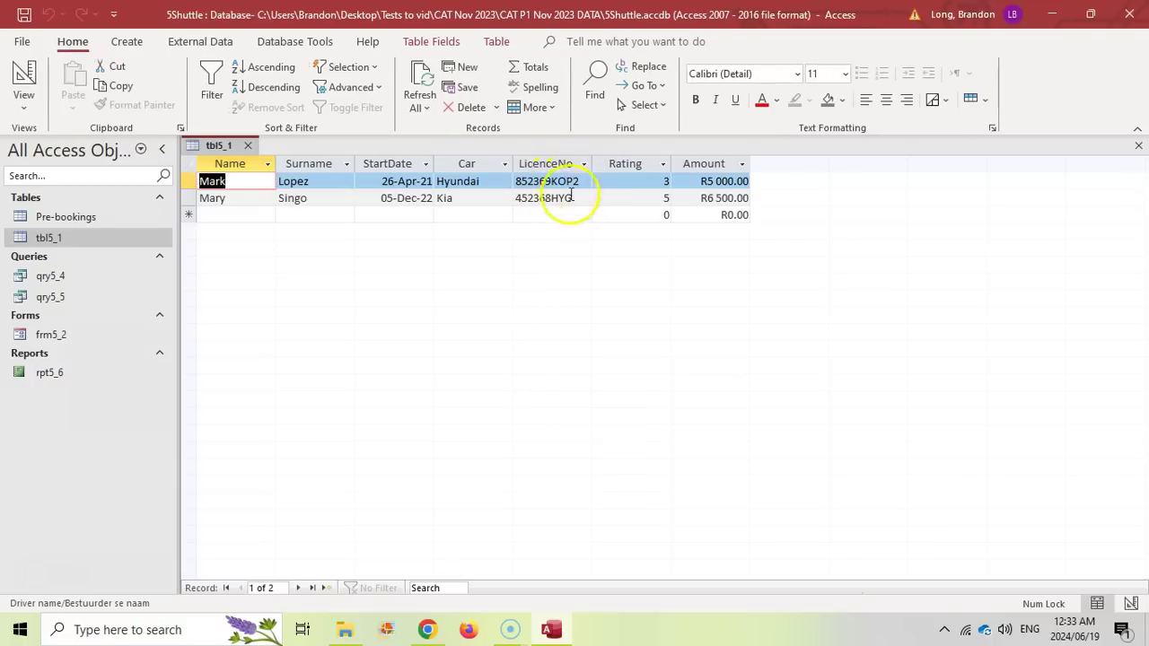
pyautogui.click(23, 79)
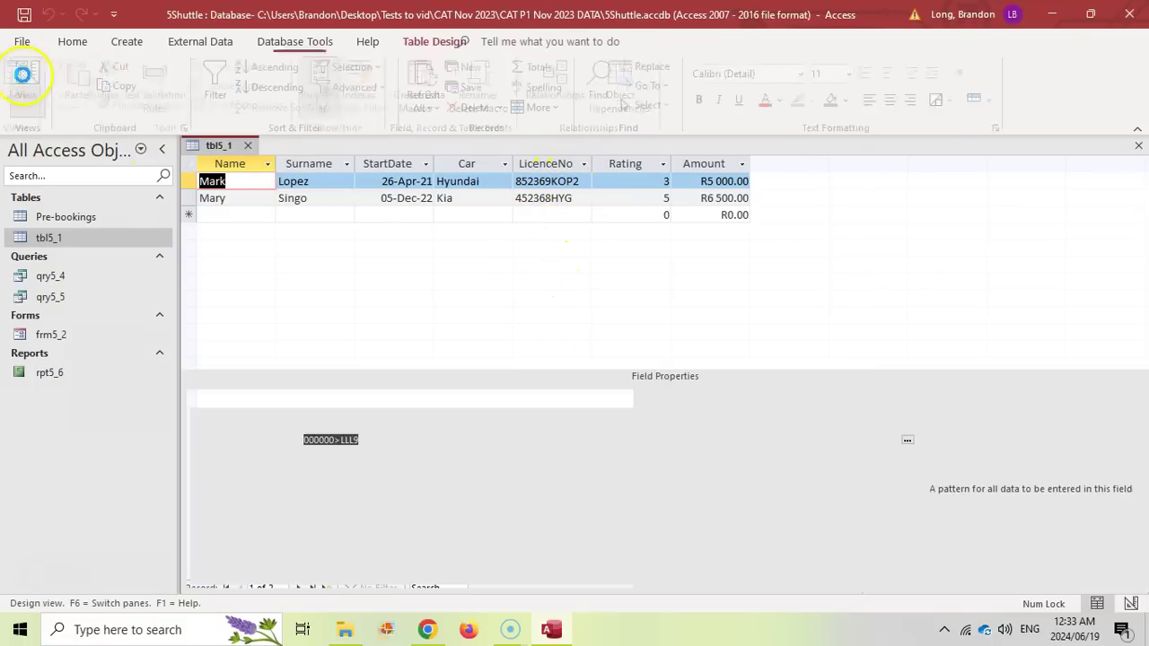
# Check question 5.1.4 in the exam PDF and clear the default value of tbl5_1's Rating field in Access.
pyautogui.hotkey('alt', 'Tab')
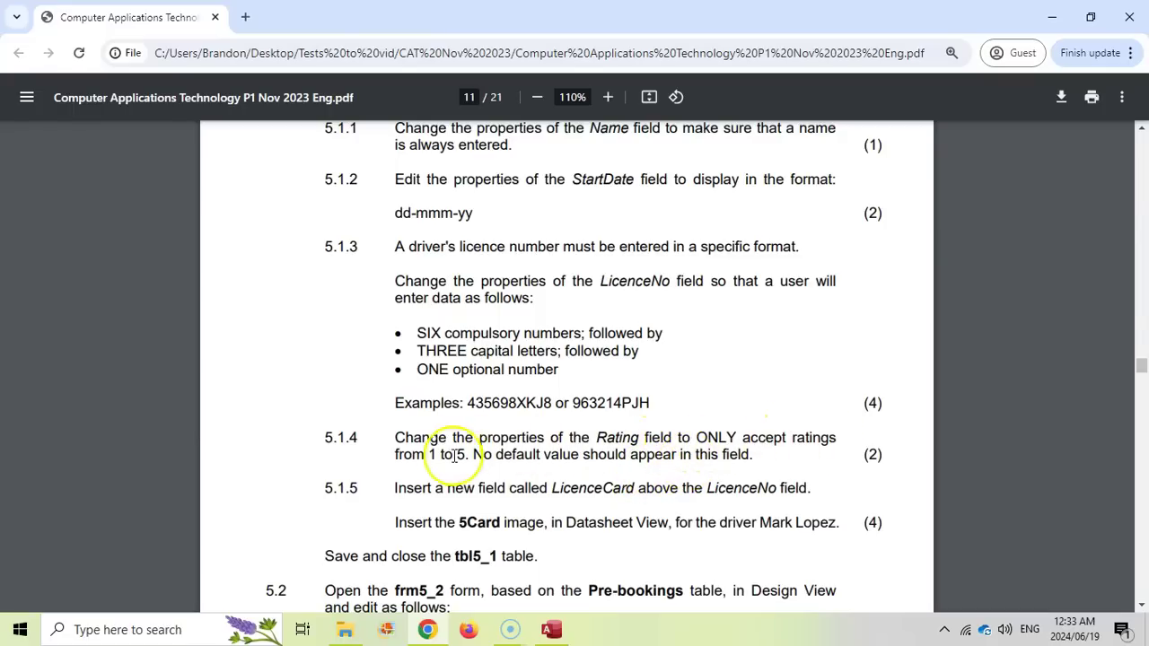
pyautogui.click(551, 629)
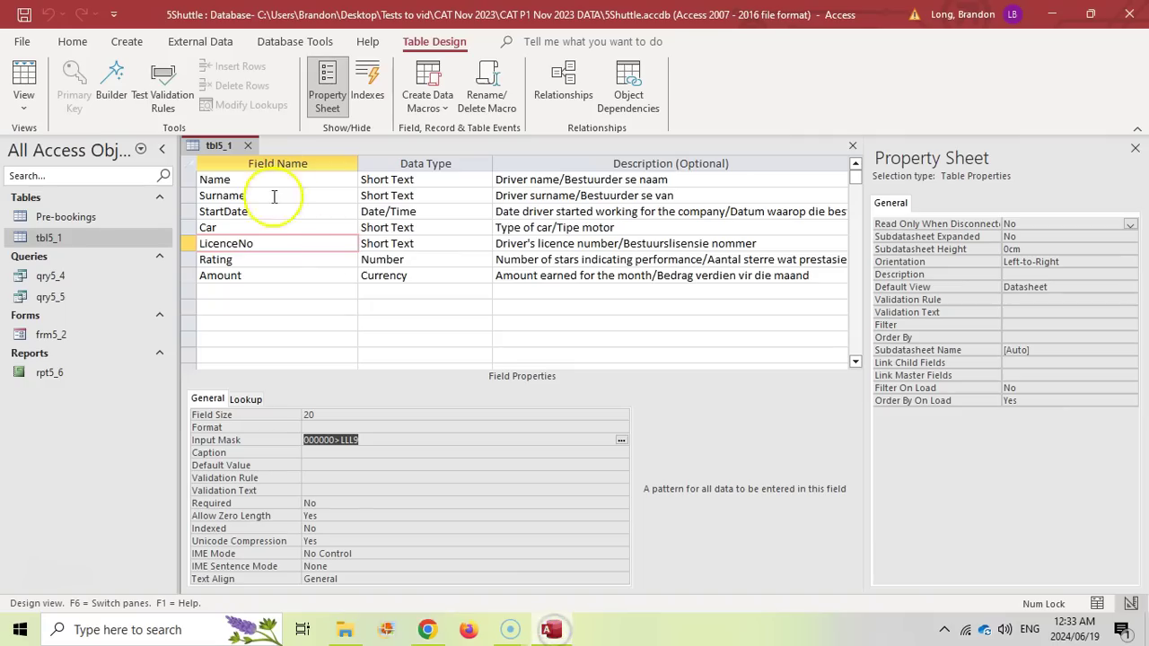
pyautogui.click(259, 260)
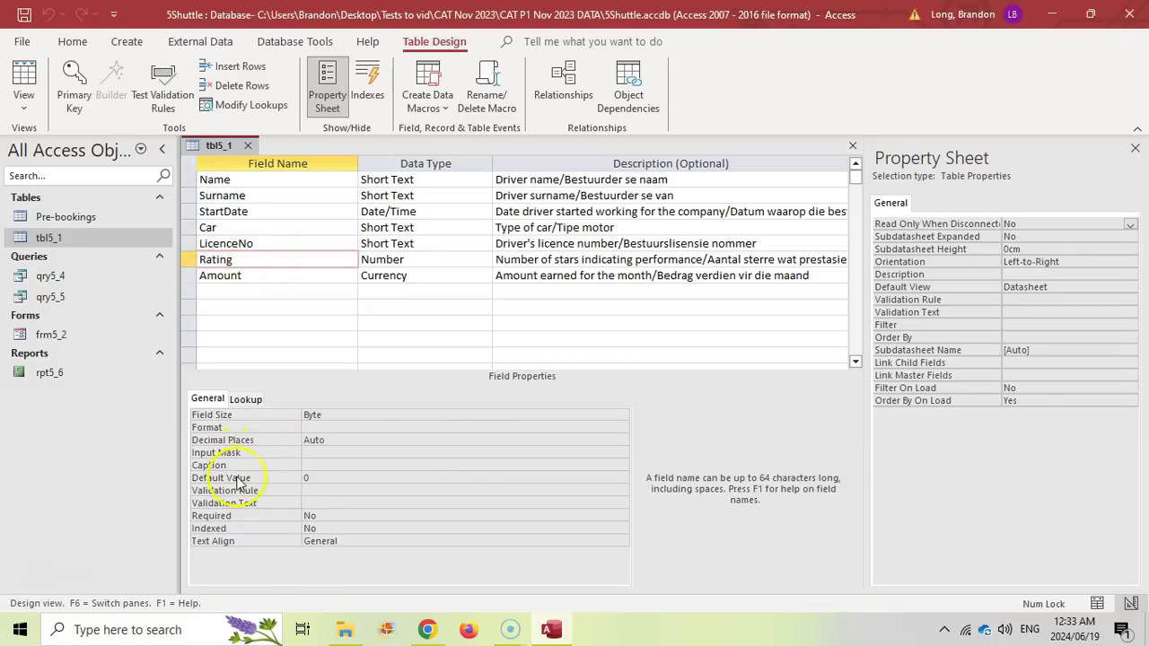
pyautogui.click(321, 482)
pyautogui.doubleClick(303, 476)
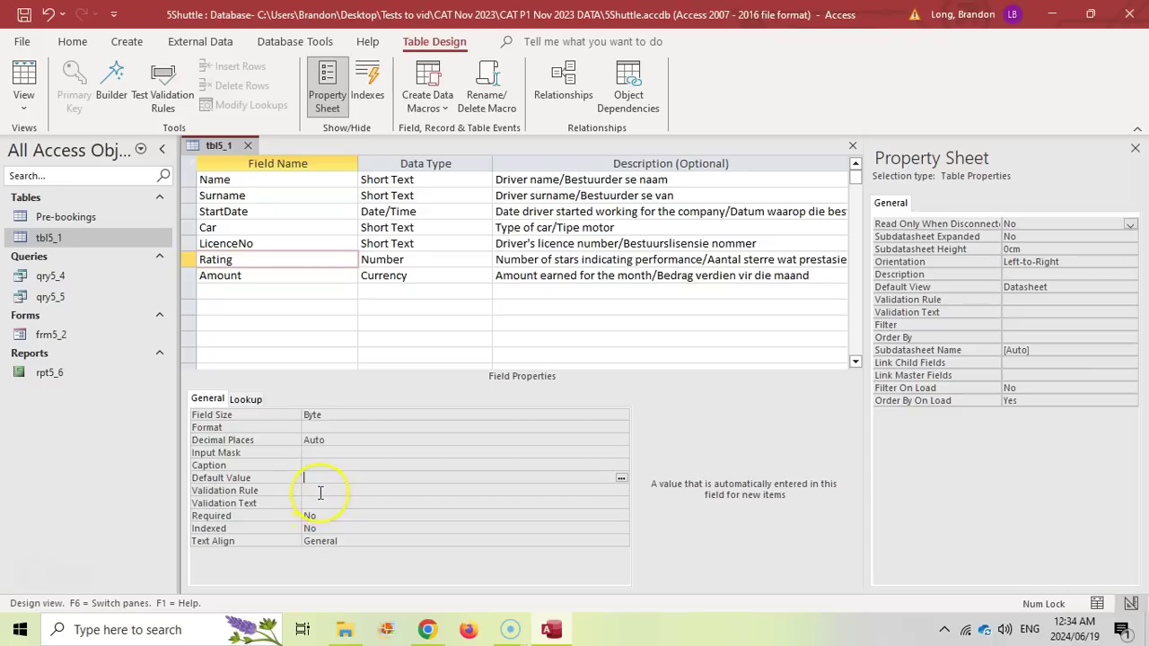
# Set the Rating field's validation rule to >=1 And <=5 and compare it with question 5.1.4 in the exam PDF.
pyautogui.click(319, 490)
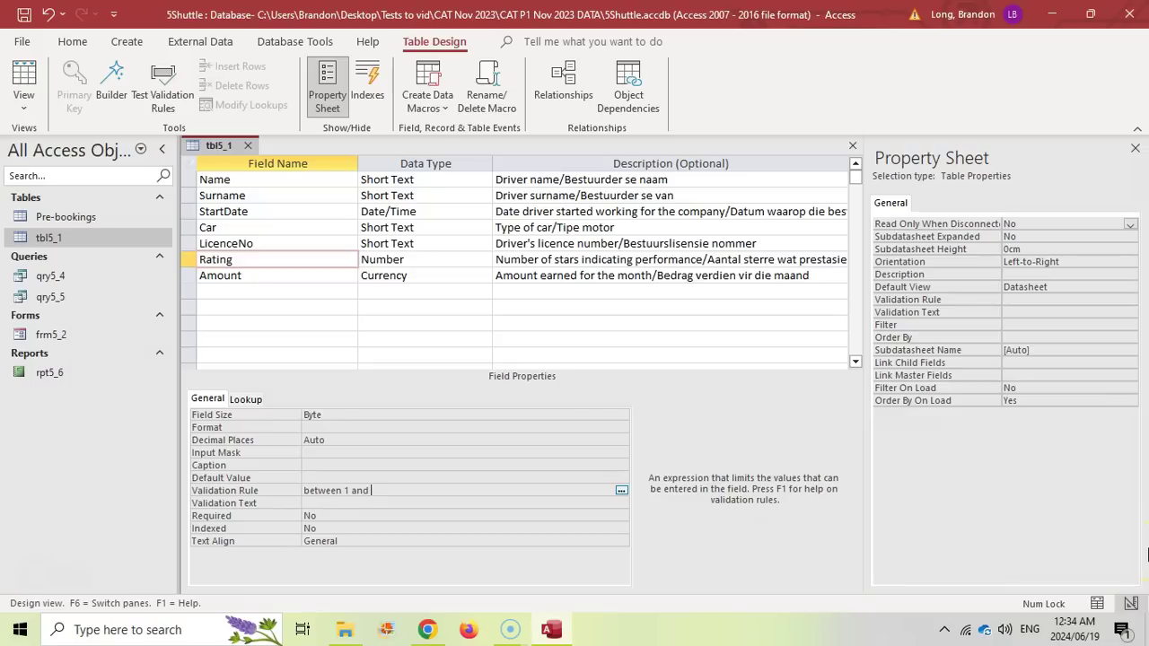
pyautogui.press('BackSpace')
pyautogui.press('BackSpace')
pyautogui.press('BackSpace')
pyautogui.press('BackSpace')
pyautogui.press('BackSpace')
pyautogui.press('BackSpace')
pyautogui.press('BackSpace')
pyautogui.press('BackSpace')
pyautogui.press('BackSpace')
pyautogui.press('BackSpace')
pyautogui.press('BackSpace')
pyautogui.press('BackSpace')
pyautogui.press('BackSpace')
pyautogui.press('BackSpace')
pyautogui.write('AND <=5')
pyautogui.click(426, 630)
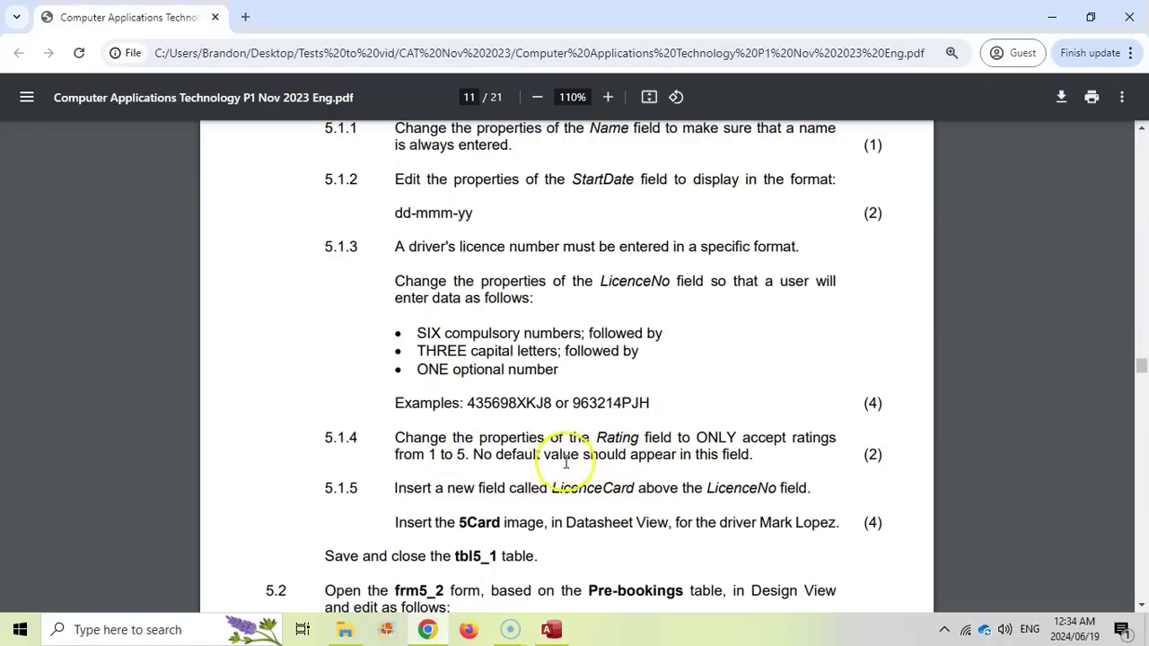
pyautogui.click(551, 629)
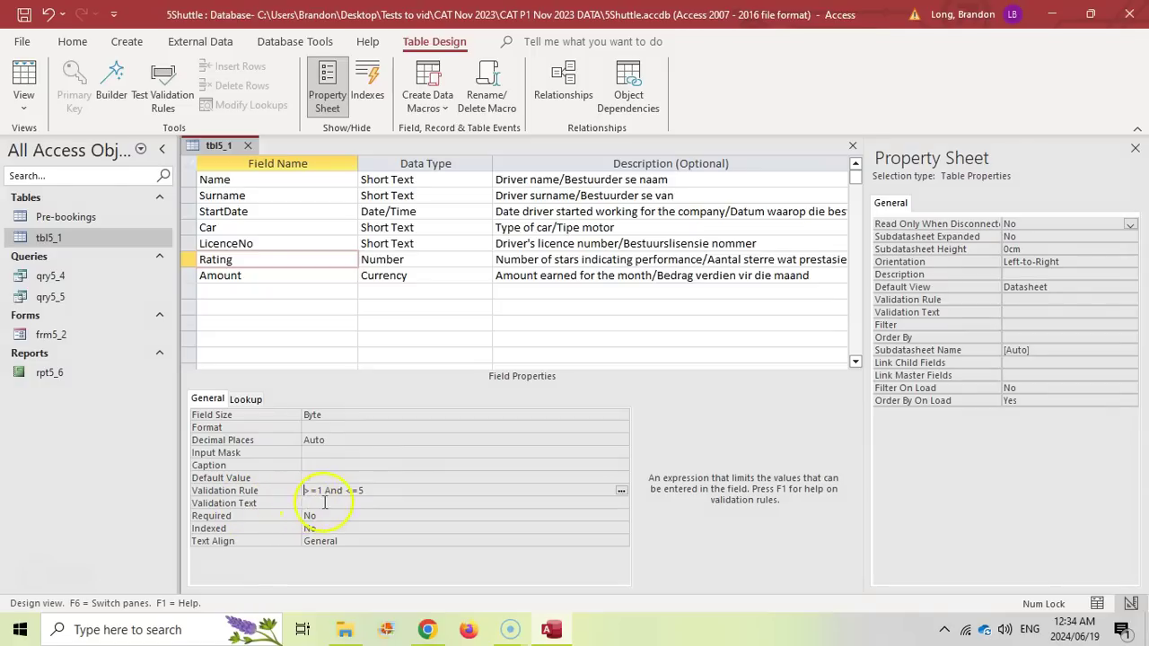
# Save tbl5_1 and test the Rating rule in Datasheet View by trying 7 in the second record and restoring 5.
pyautogui.click(23, 79)
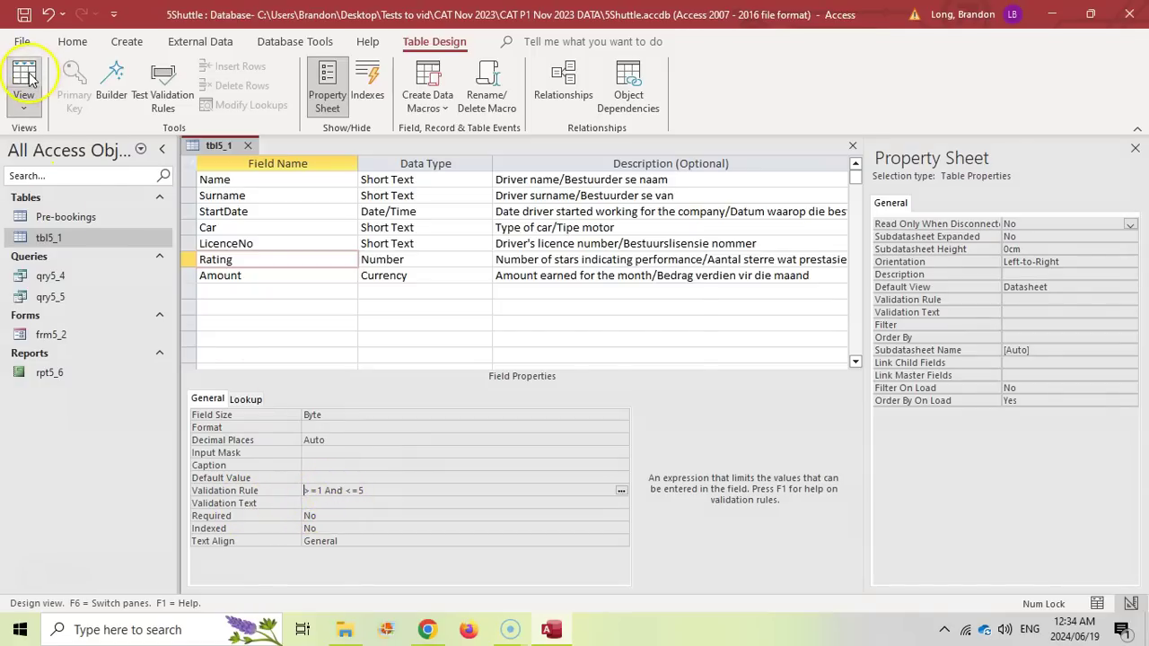
pyautogui.click(545, 366)
pyautogui.doubleClick(665, 198)
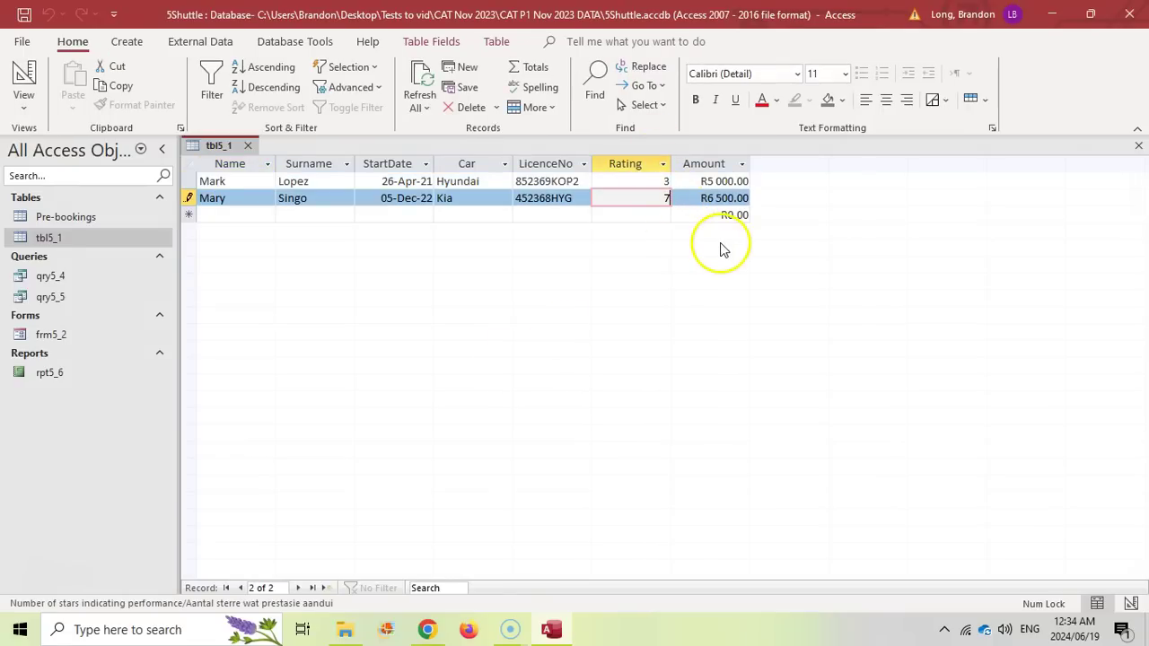
pyautogui.click(614, 216)
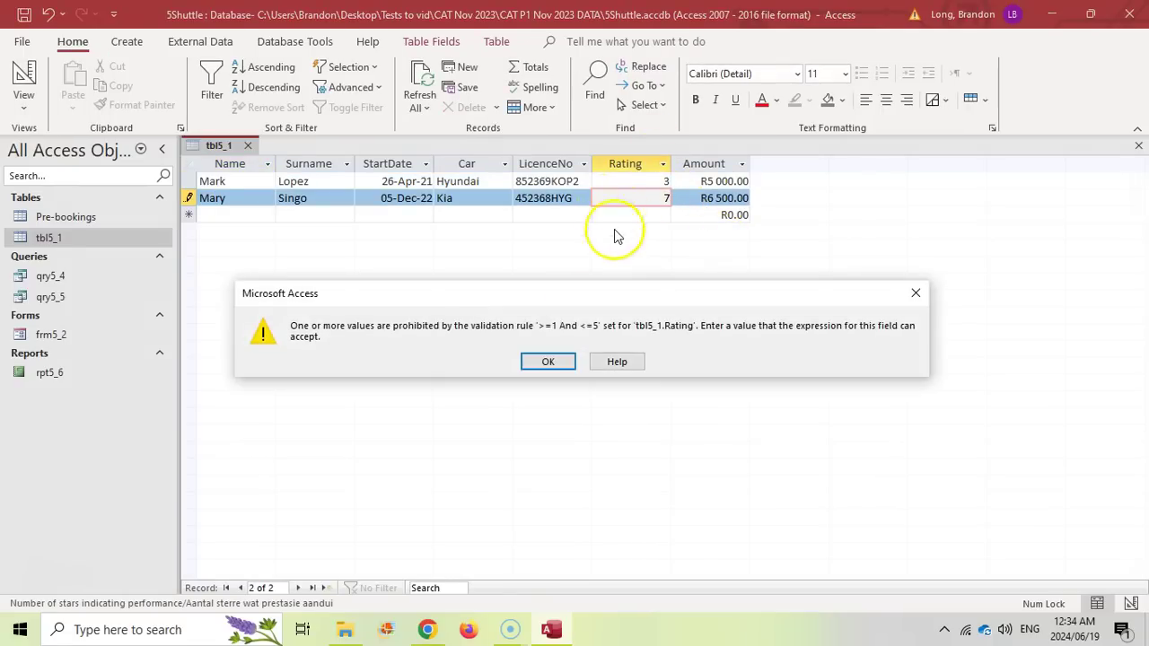
pyautogui.click(546, 362)
pyautogui.hotkey('shift', 'Left')
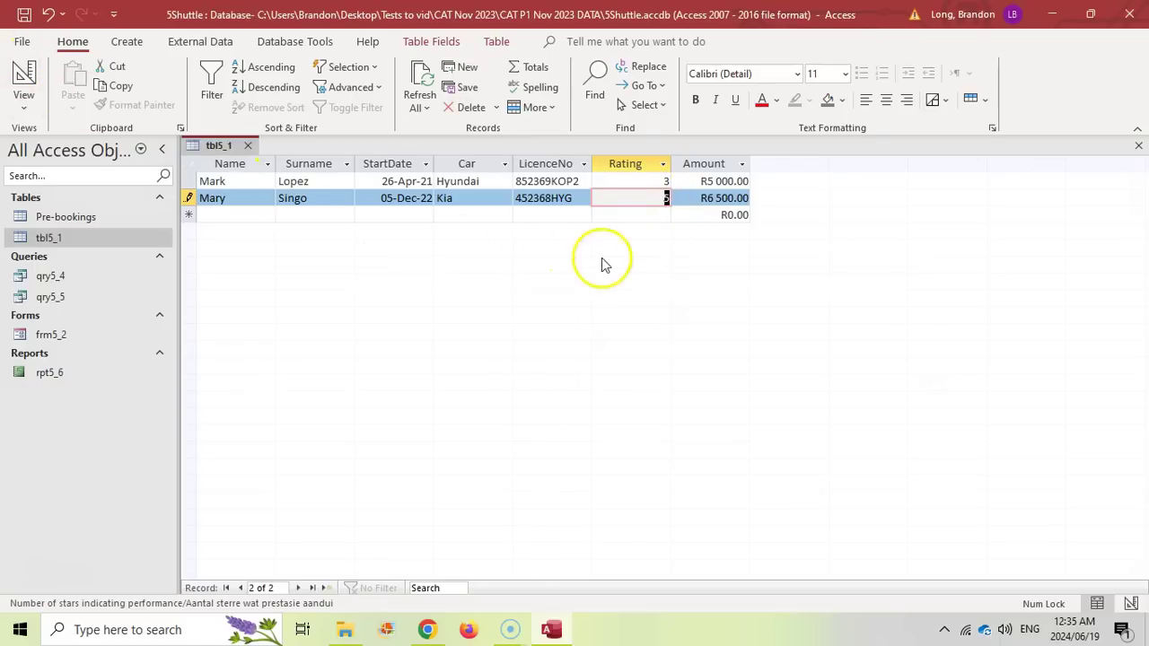
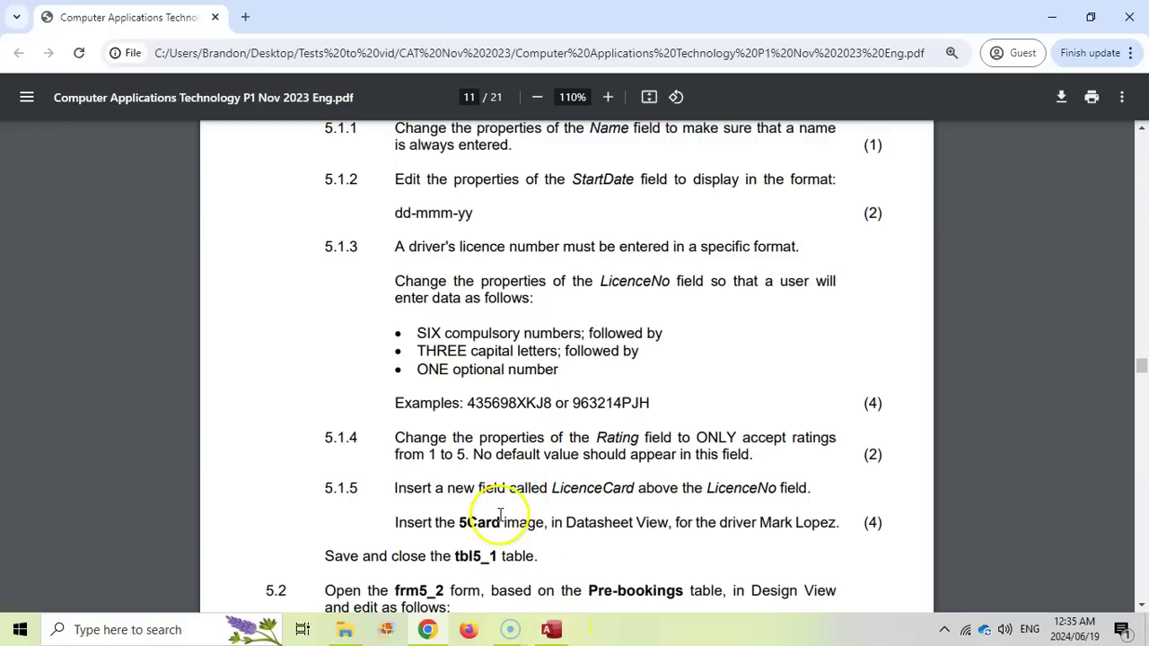
# In Access, insert a new field named LicenceCard above LicenceNo in tbl5_1's Design View, checking the name in the exam PDF.
pyautogui.click(553, 631)
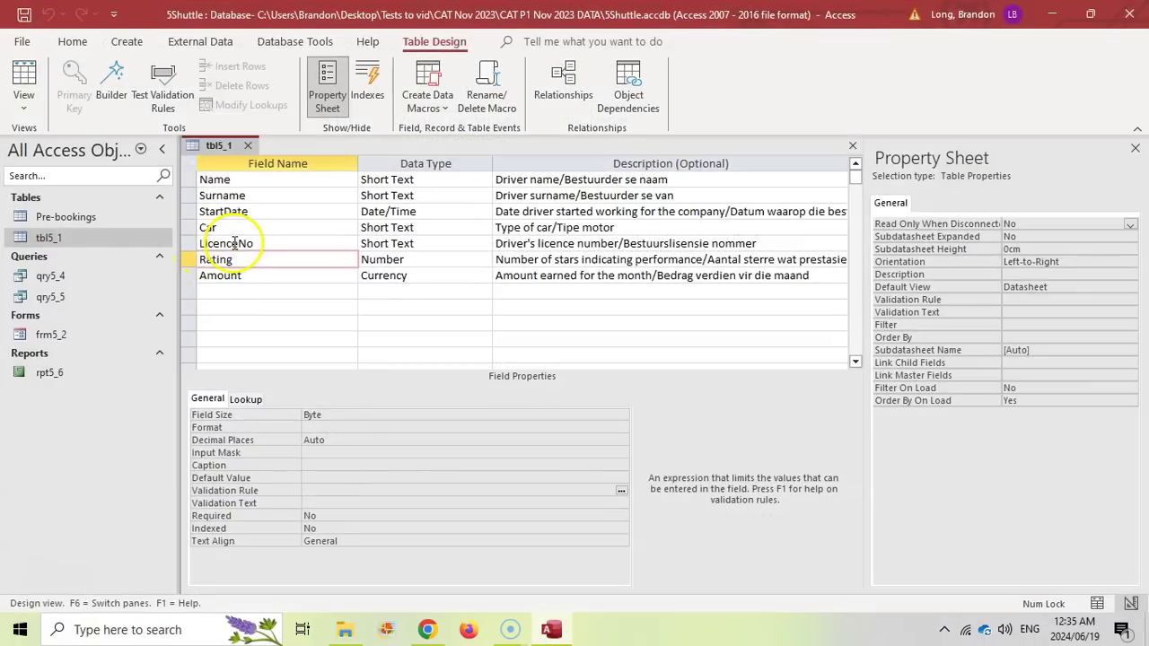
pyautogui.click(223, 243)
pyautogui.click(190, 243)
pyautogui.rightClick(190, 243)
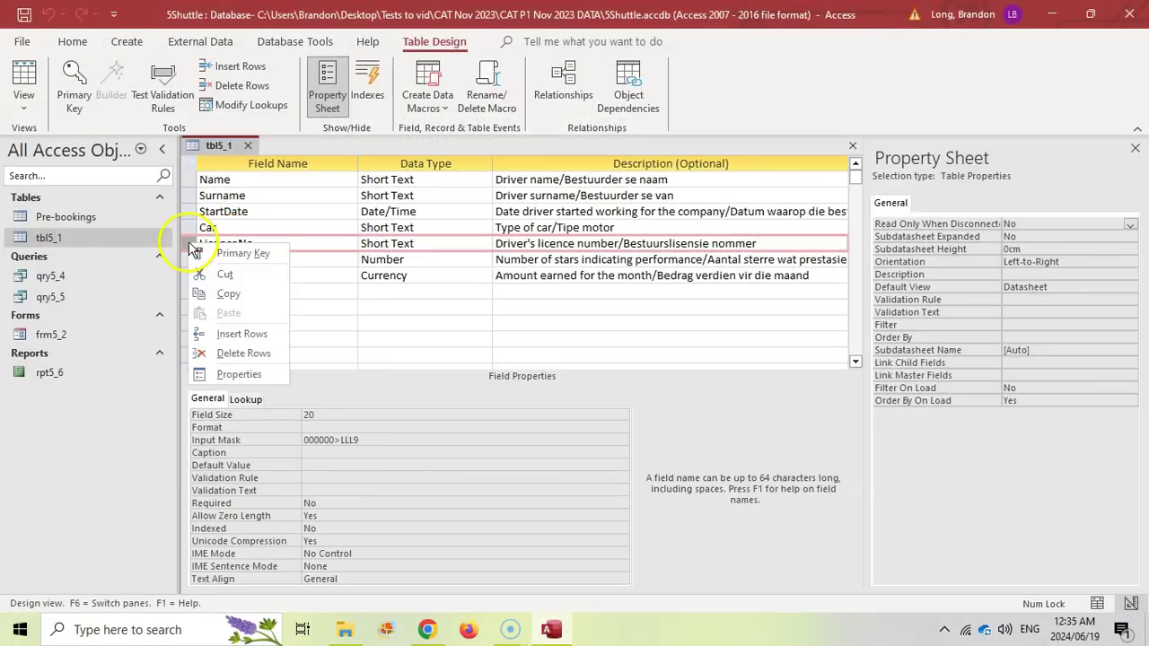
pyautogui.click(229, 333)
pyautogui.click(226, 242)
pyautogui.click(427, 629)
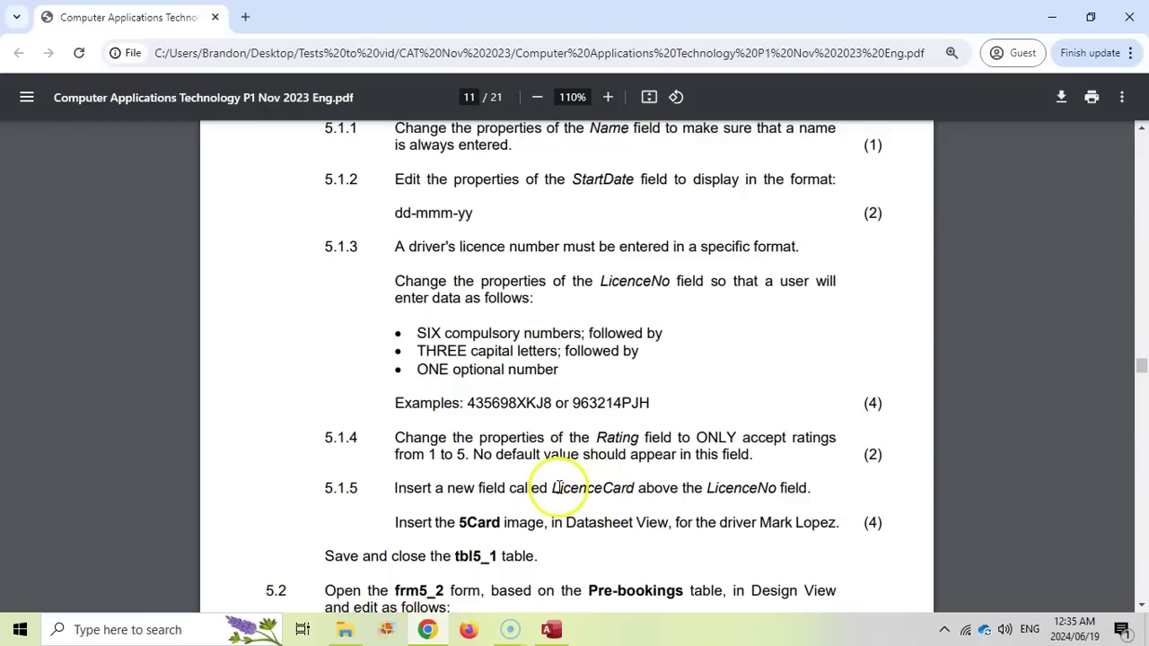
pyautogui.click(550, 629)
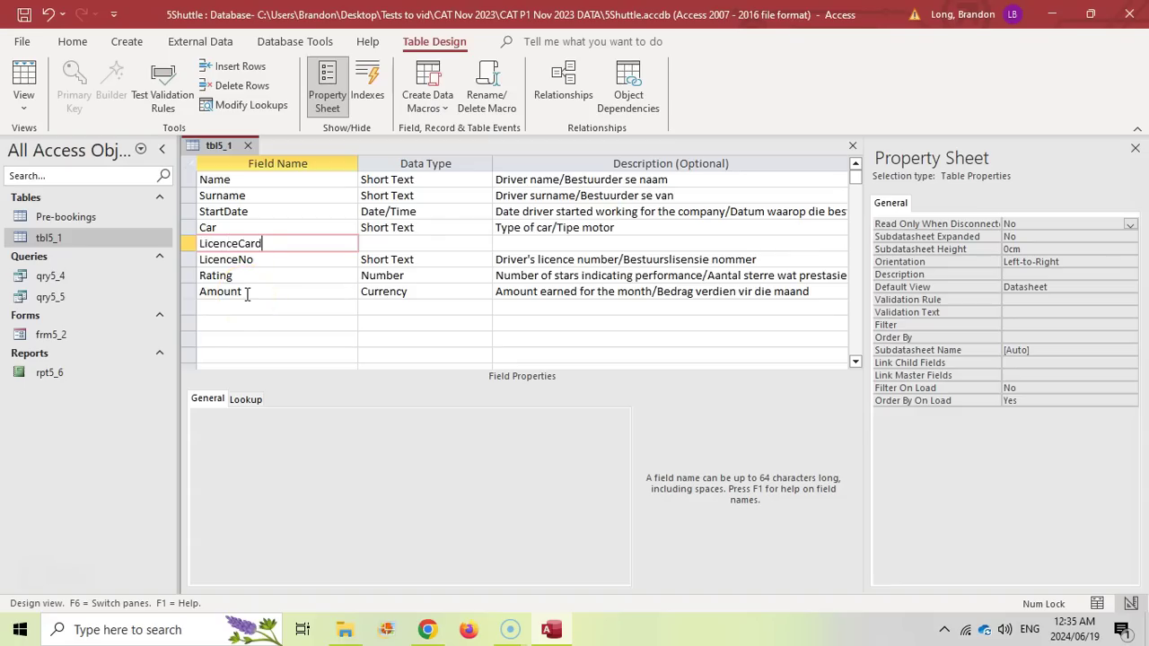
# Set the LicenceCard field's data type to OLE Object and save tbl5_1 while switching to Datasheet View.
pyautogui.click(453, 244)
pyautogui.click(483, 243)
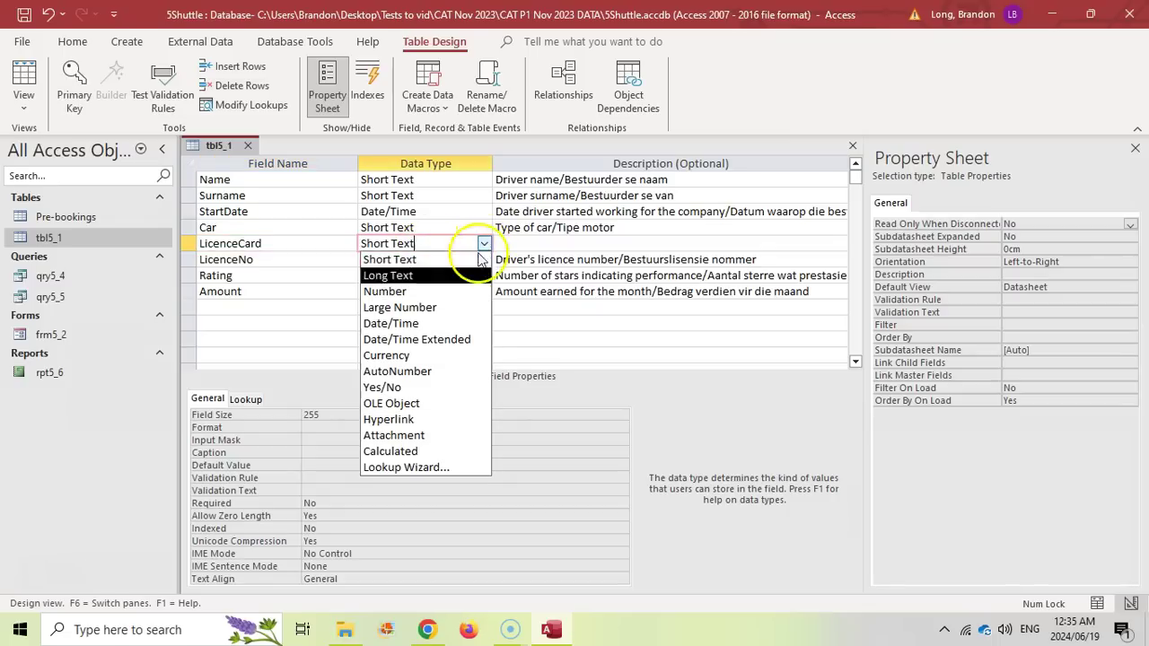
pyautogui.click(399, 403)
pyautogui.click(483, 244)
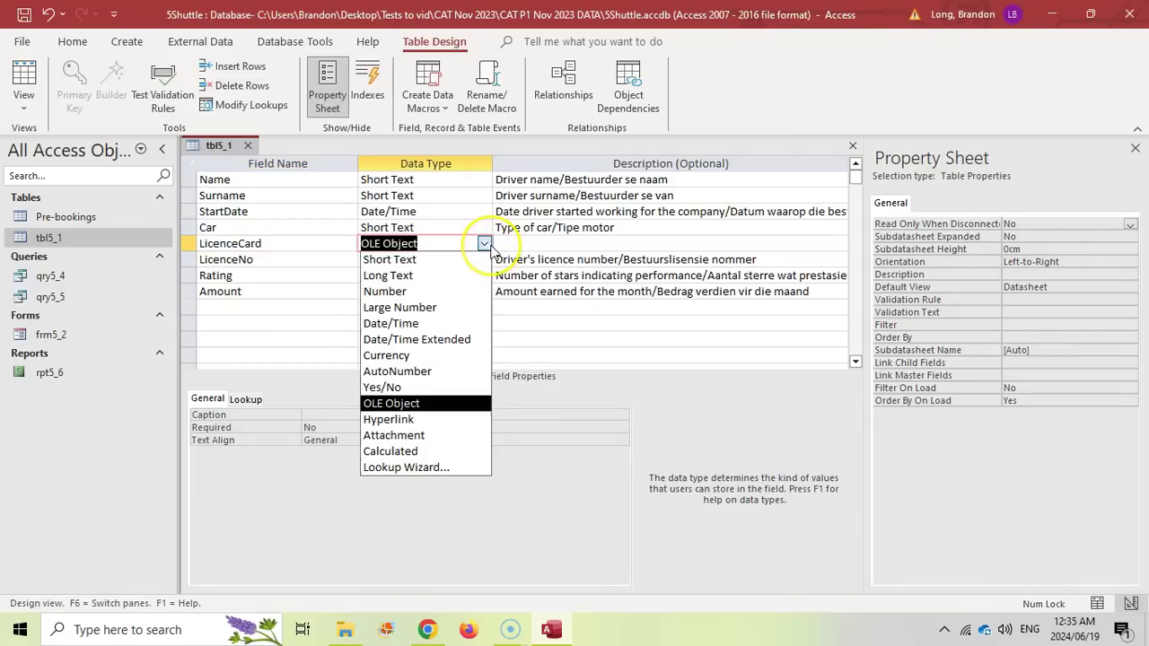
pyautogui.click(484, 243)
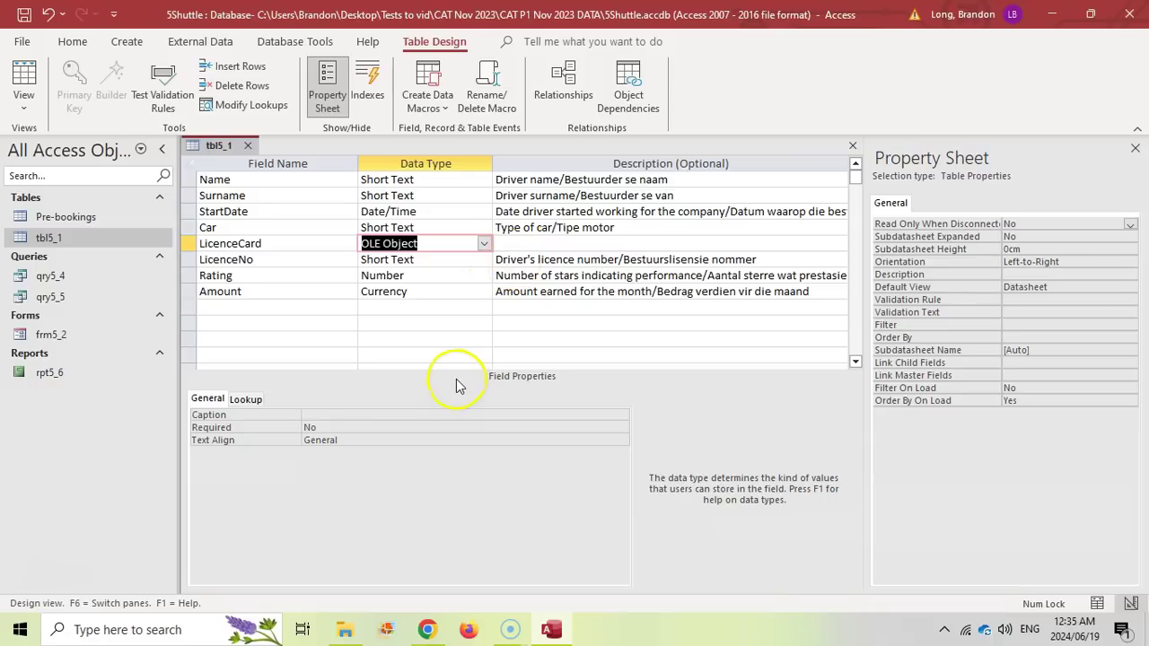
pyautogui.click(24, 83)
pyautogui.click(547, 366)
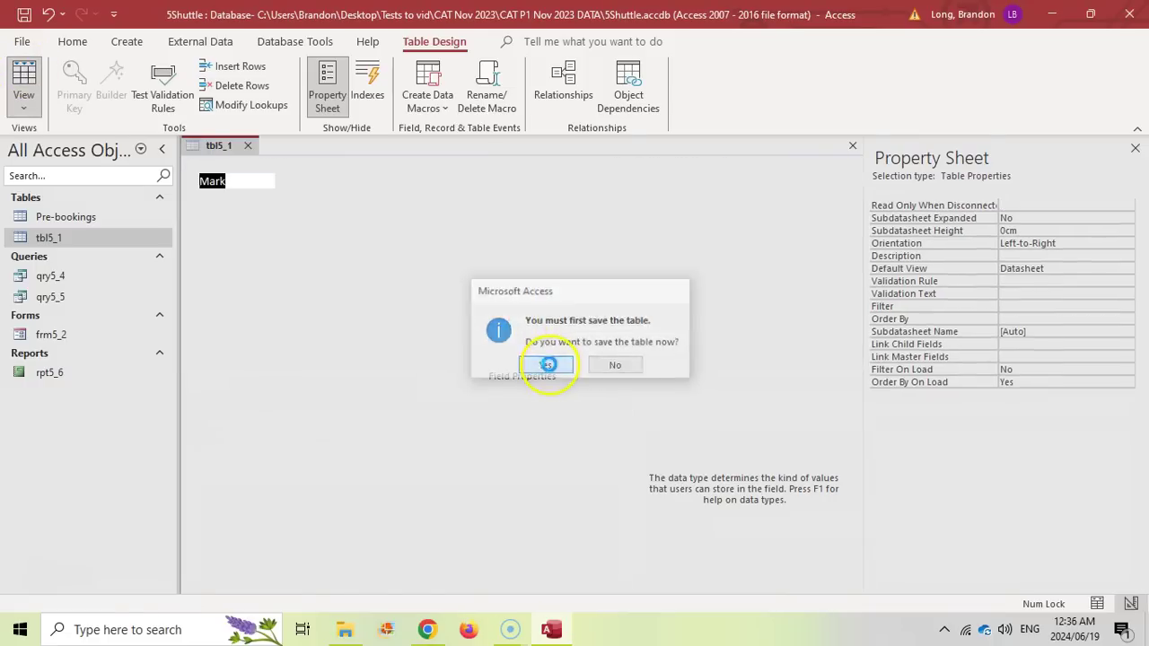
# Check question 5.1.5 in the exam PDF and embed 5Card.jpg from file in the first record's LicenceCard field in Access.
pyautogui.click(509, 628)
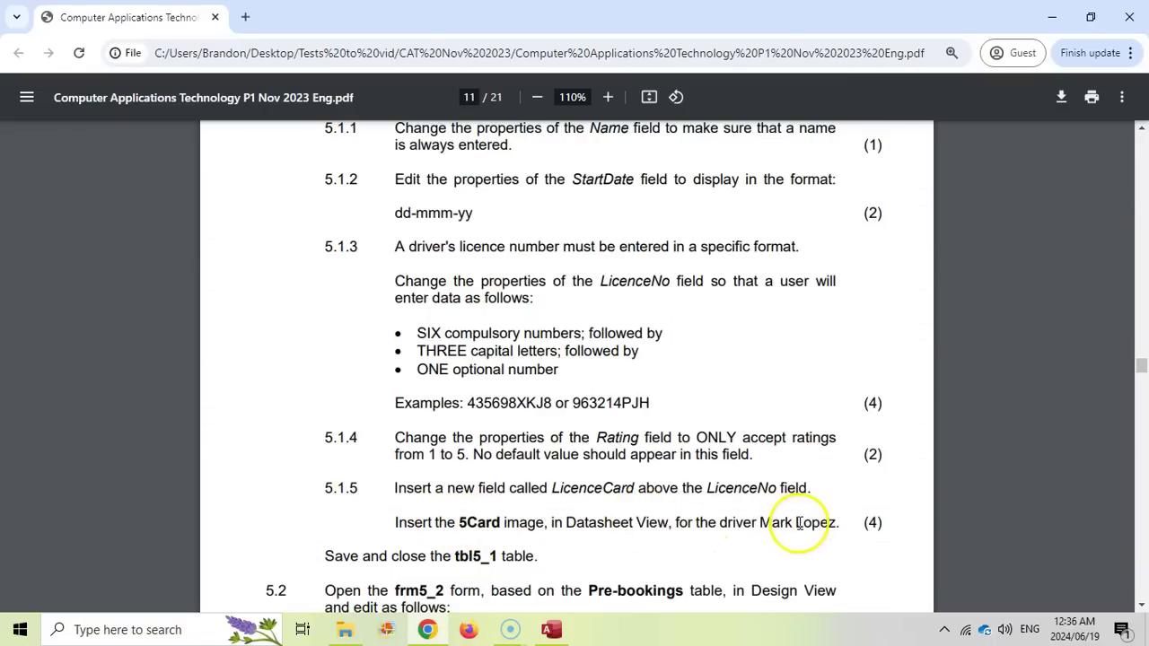
pyautogui.click(551, 629)
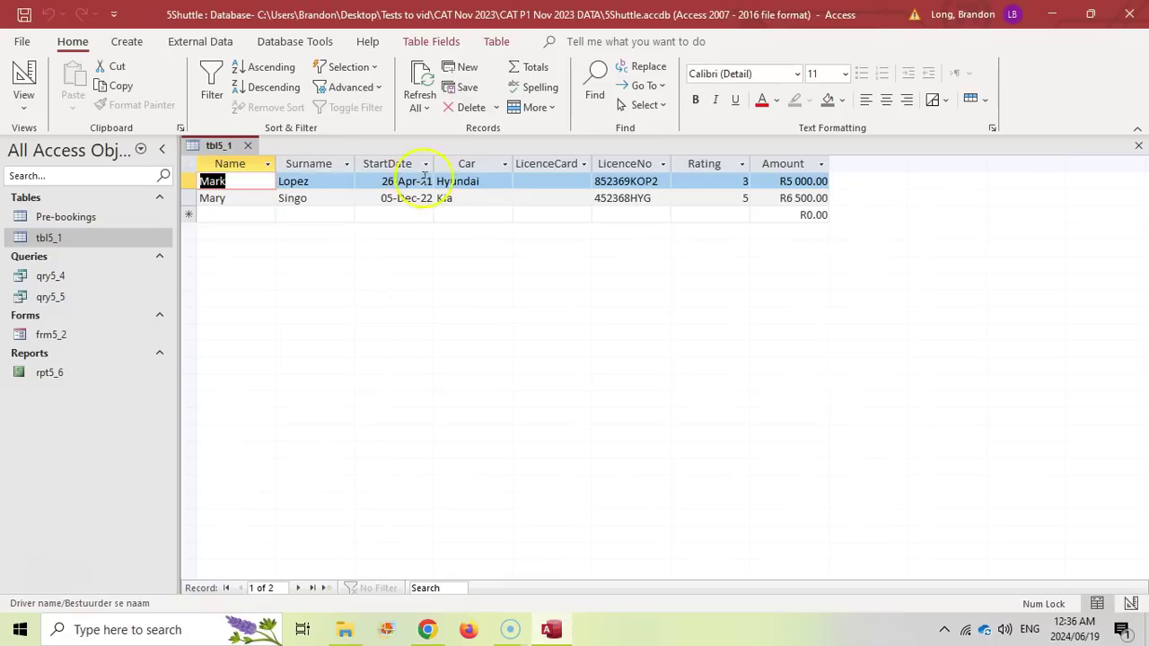
pyautogui.click(557, 182)
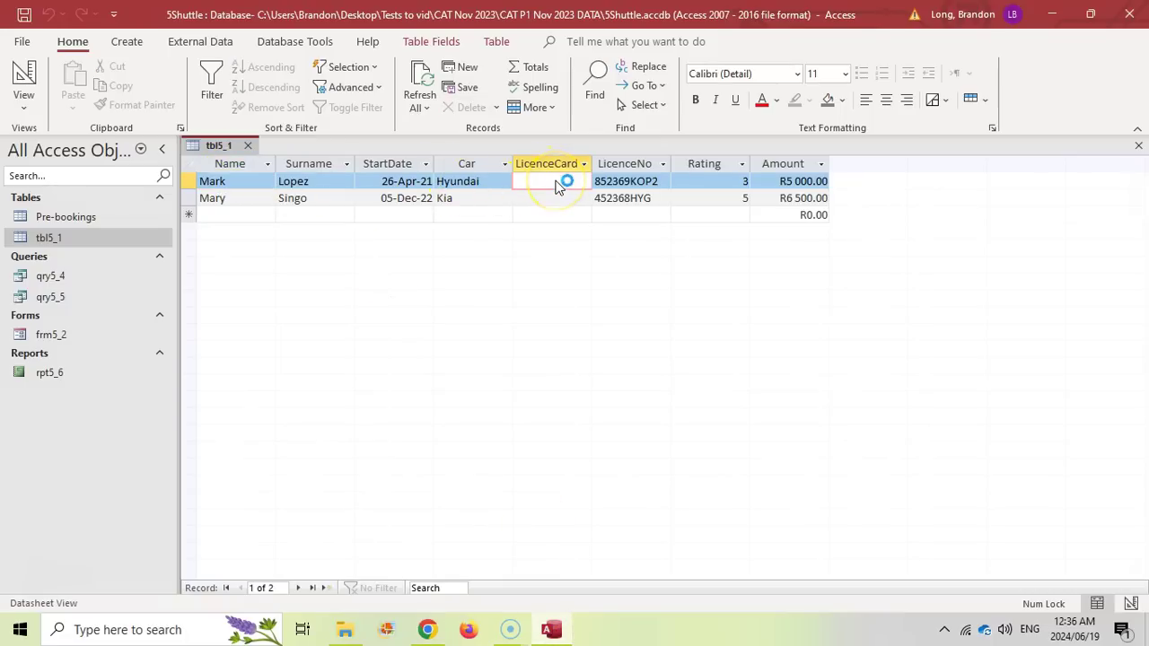
pyautogui.rightClick(556, 185)
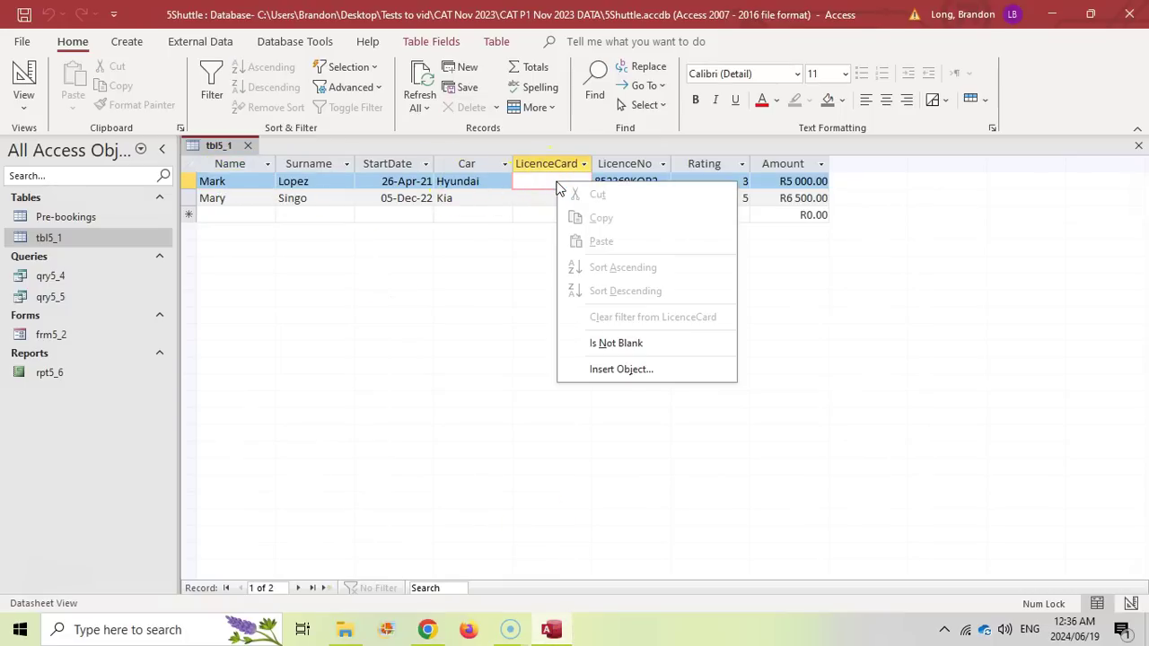
pyautogui.click(619, 368)
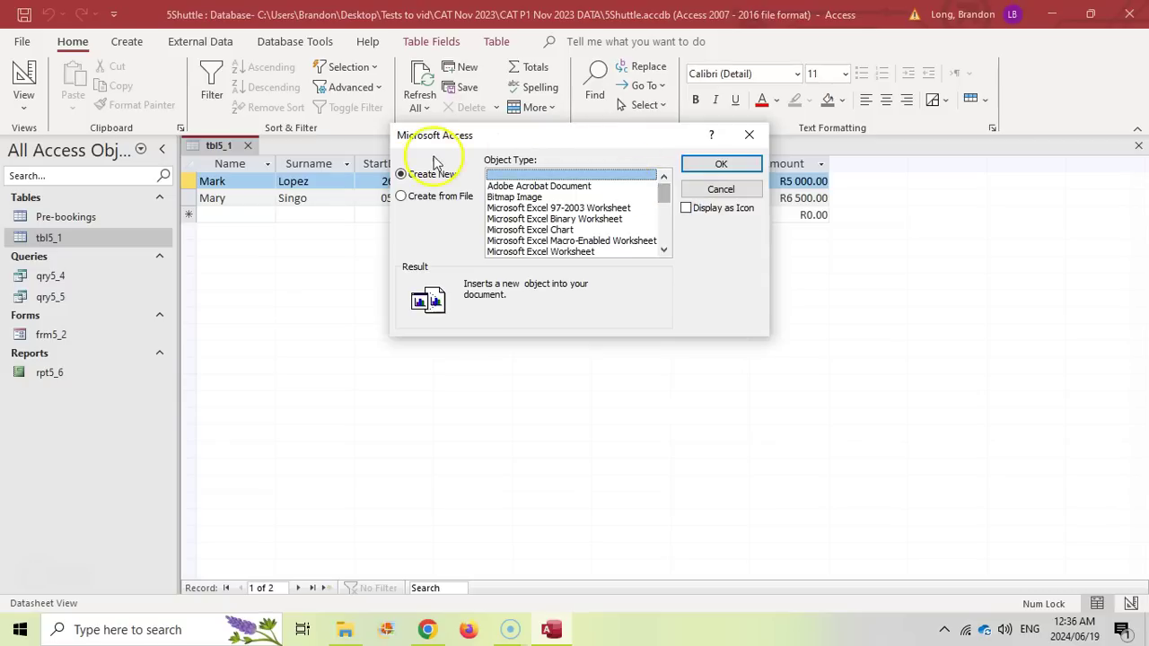
pyautogui.click(414, 199)
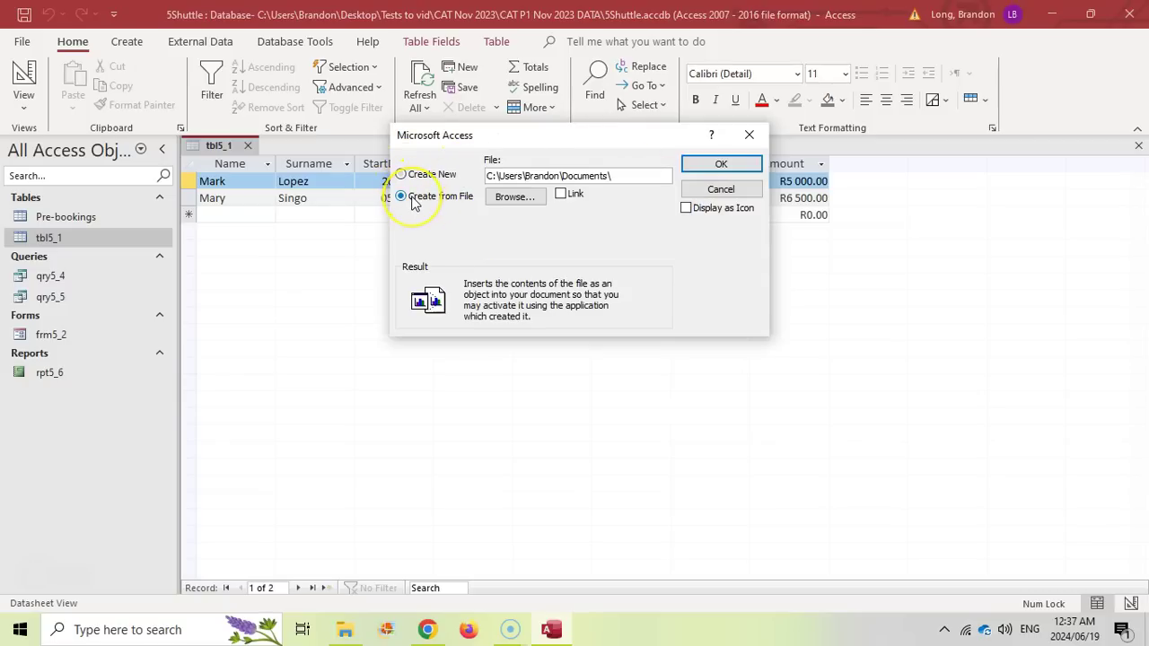
pyautogui.click(525, 197)
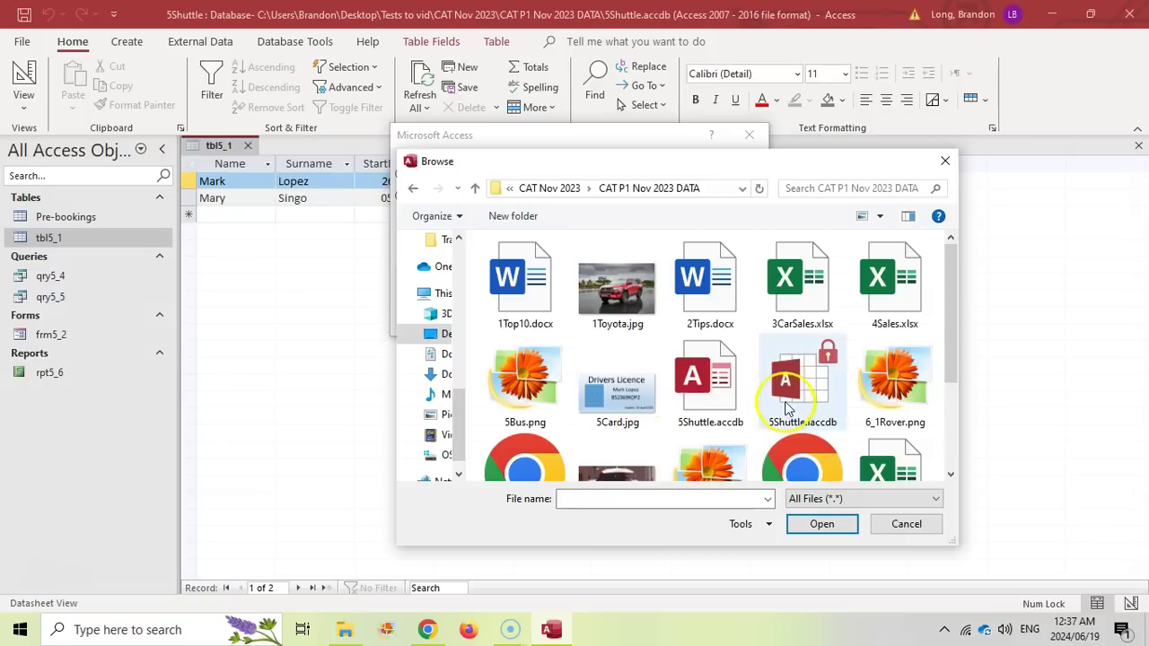
pyautogui.click(619, 411)
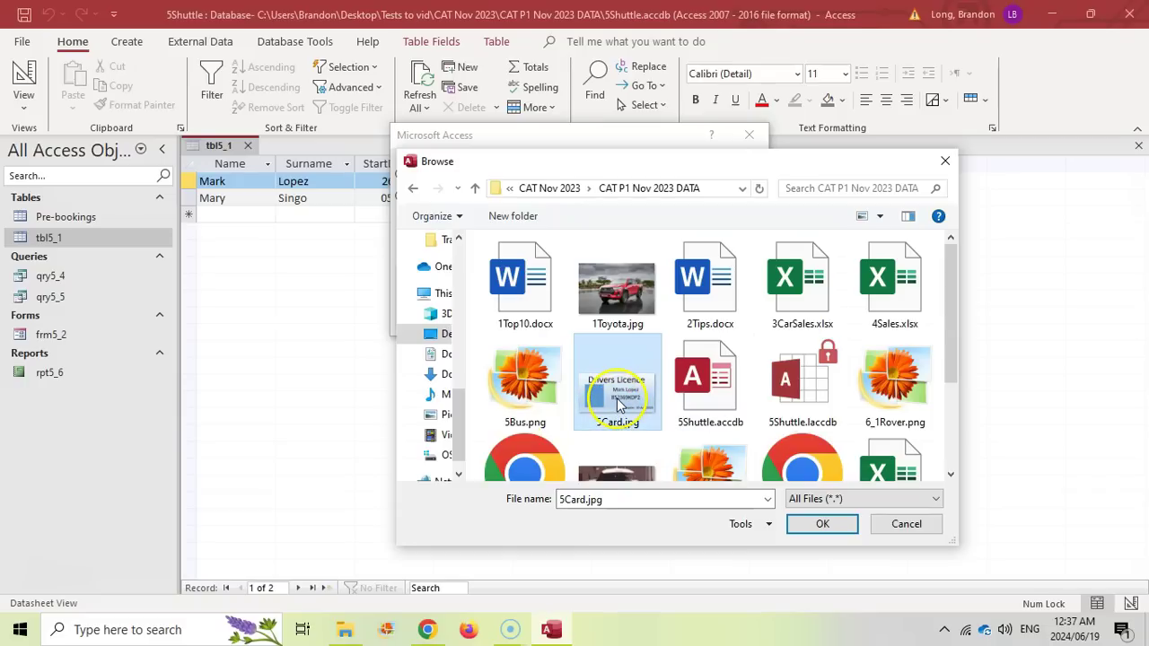
pyautogui.click(822, 525)
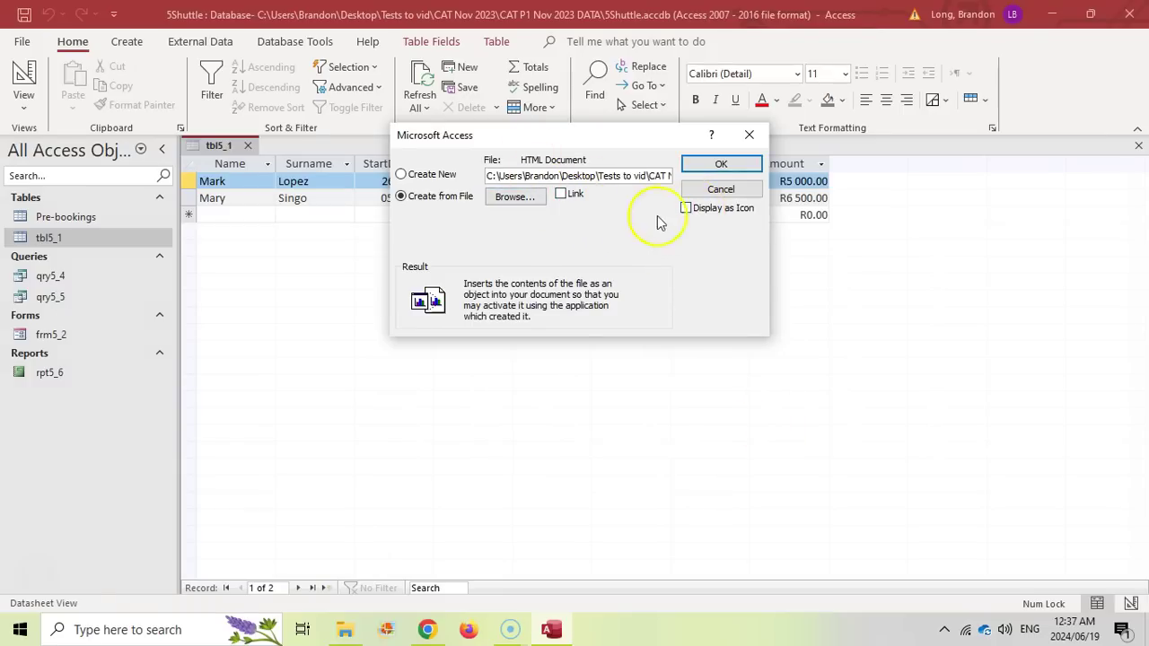
pyautogui.click(720, 164)
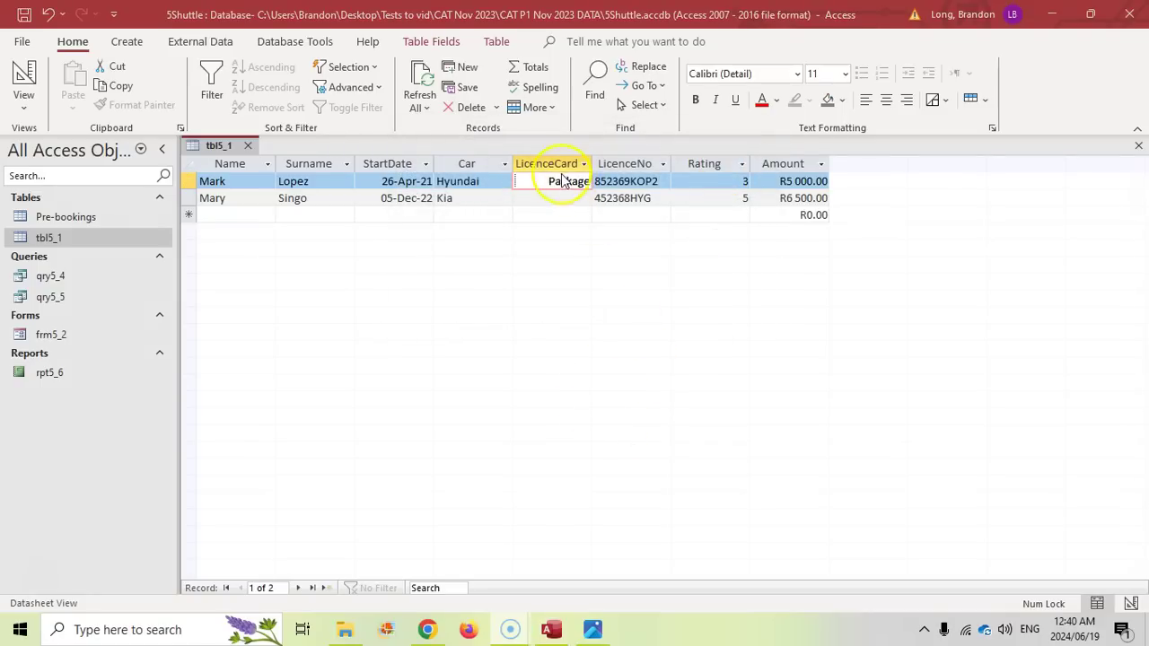
# Open the object embedded in the first record's LicenceCard field to check the image, close the viewer and return to the exam PDF.
pyautogui.doubleClick(564, 181)
pyautogui.rightClick(565, 183)
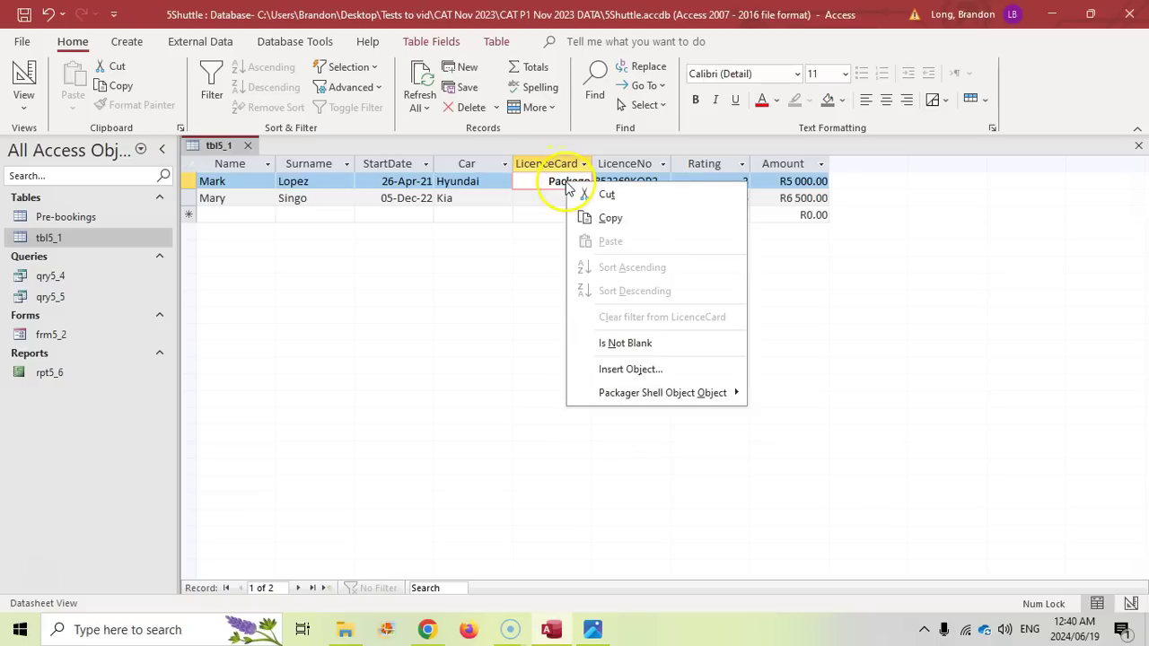
pyautogui.moveTo(651, 395)
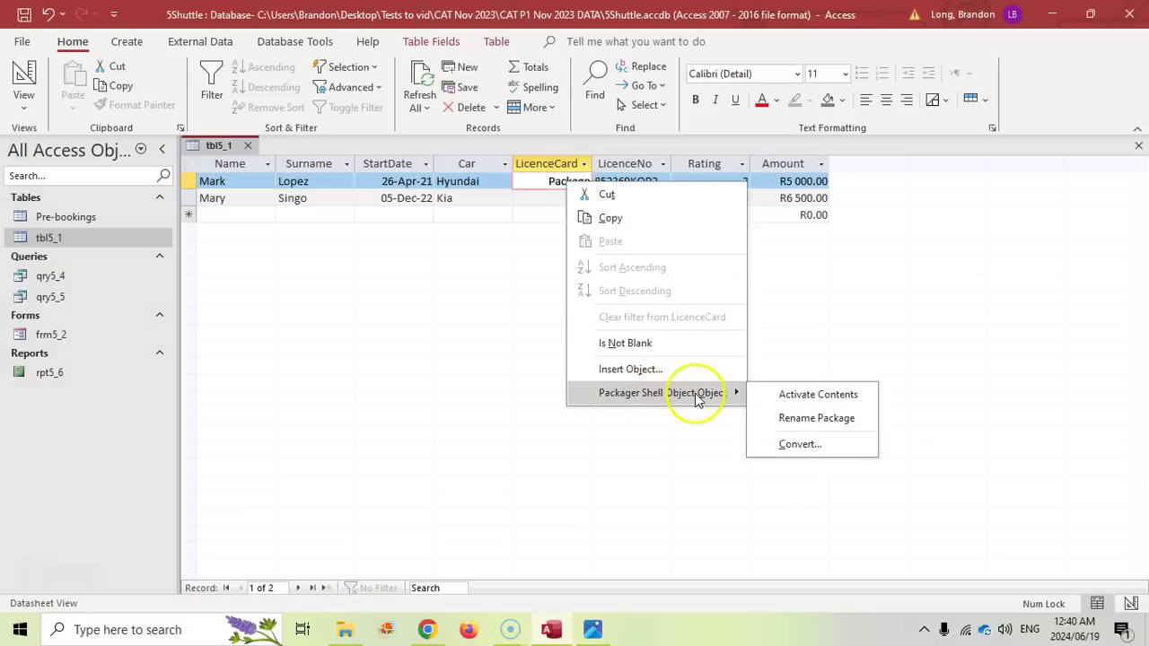
pyautogui.click(789, 397)
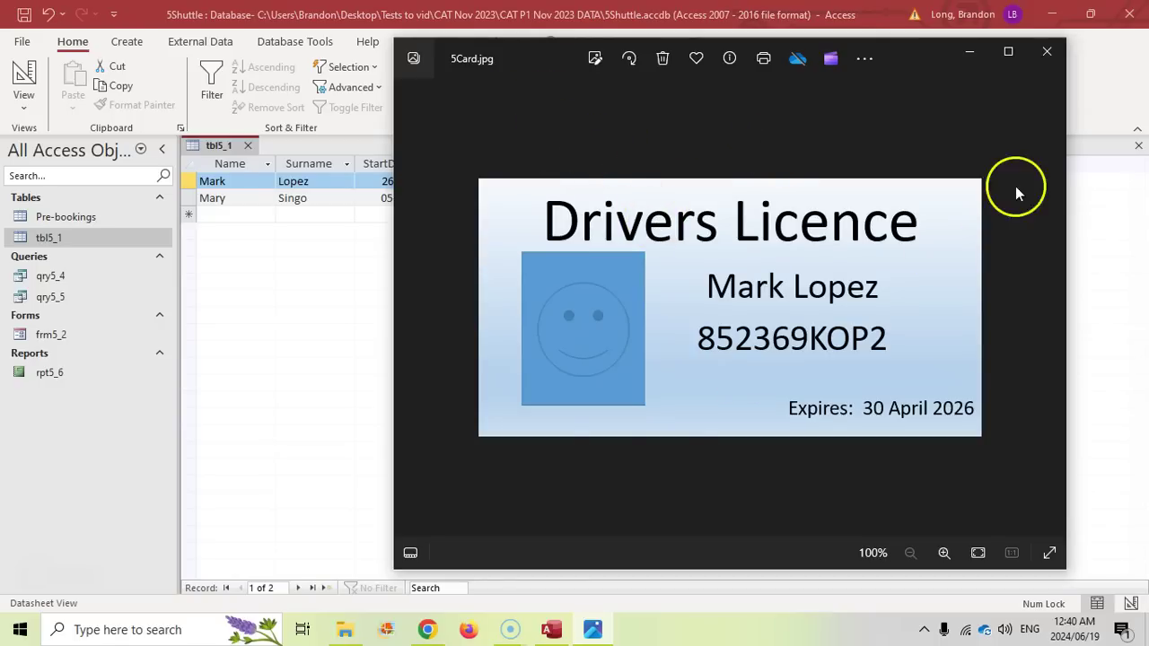
pyautogui.click(1047, 51)
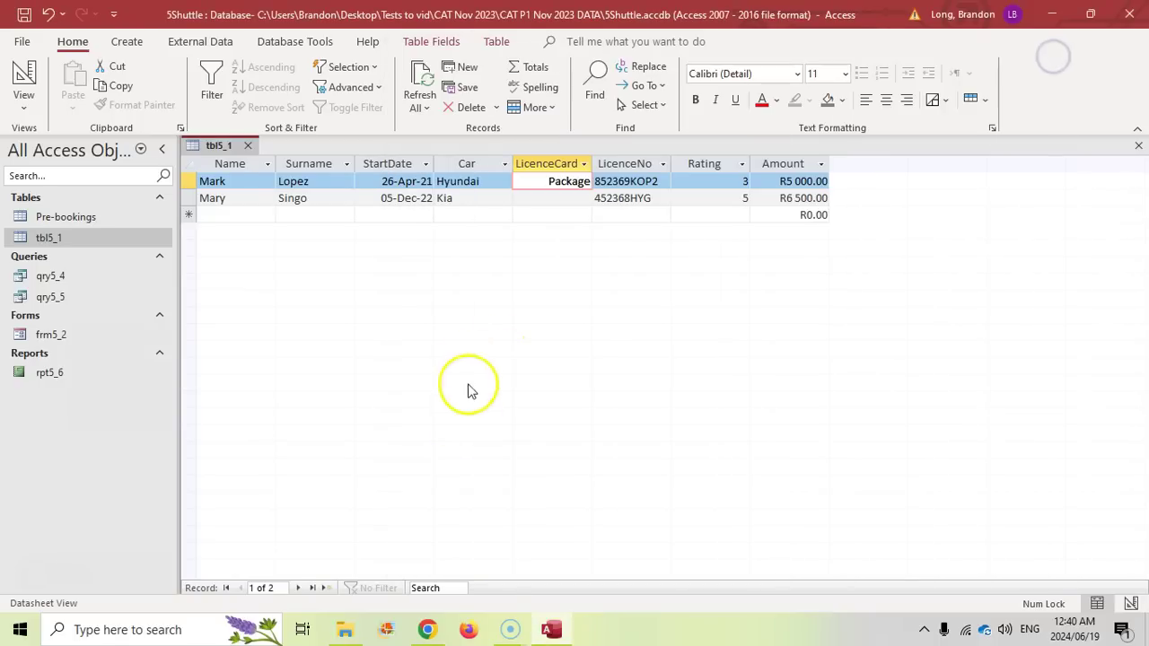
pyautogui.click(426, 629)
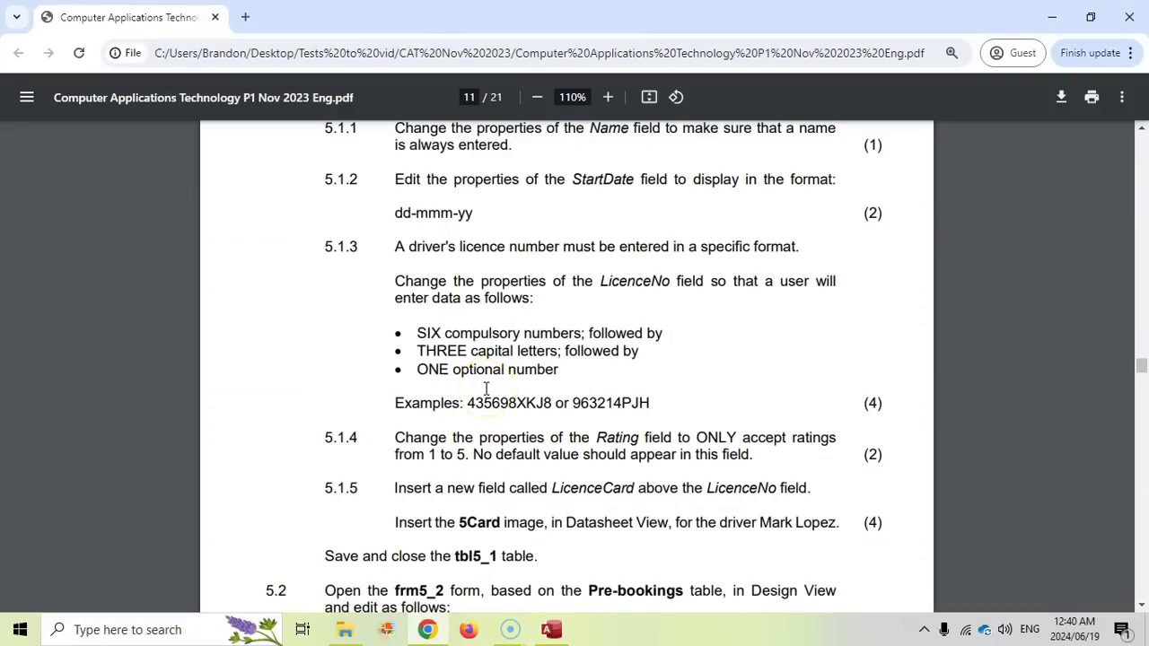
# Check the end of question 5.1 in the exam PDF, then save and close the tbl5_1 table in Access.
pyautogui.scroll(-2, 486, 388)
pyautogui.scroll(-1, 269, 394)
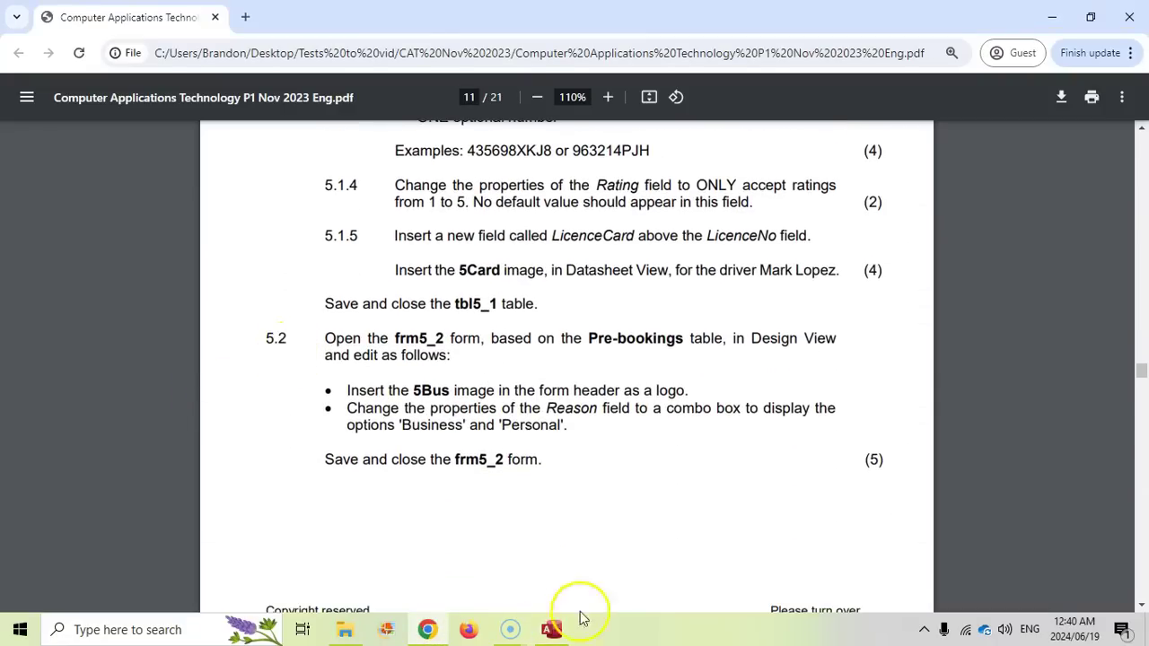
pyautogui.click(551, 630)
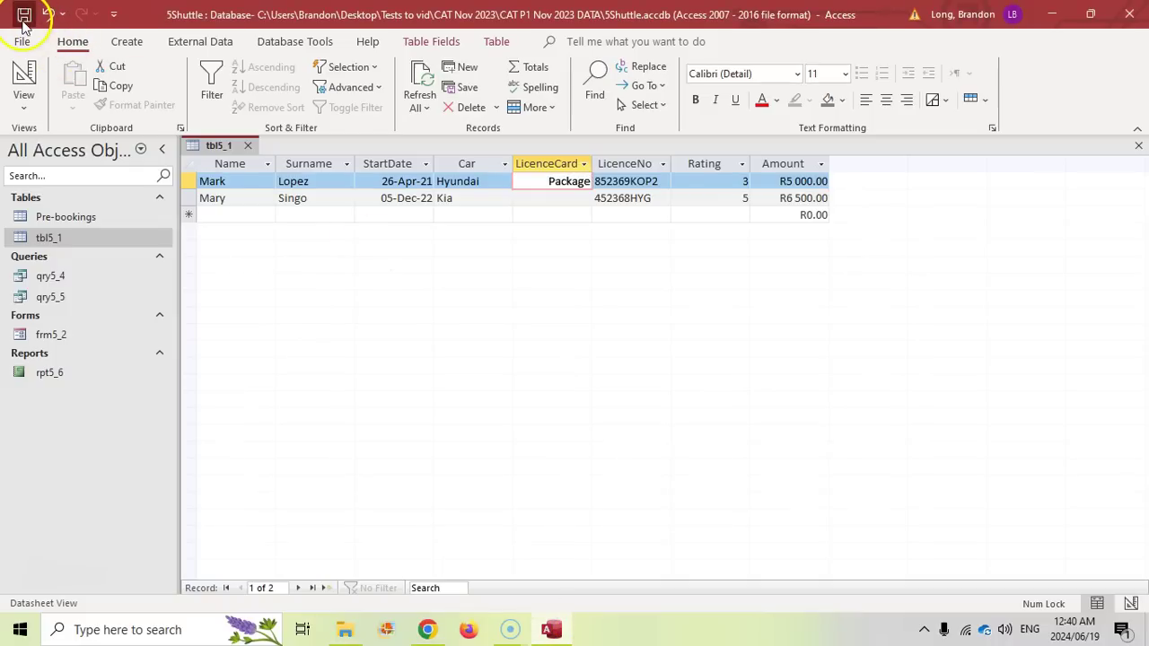
pyautogui.click(1138, 145)
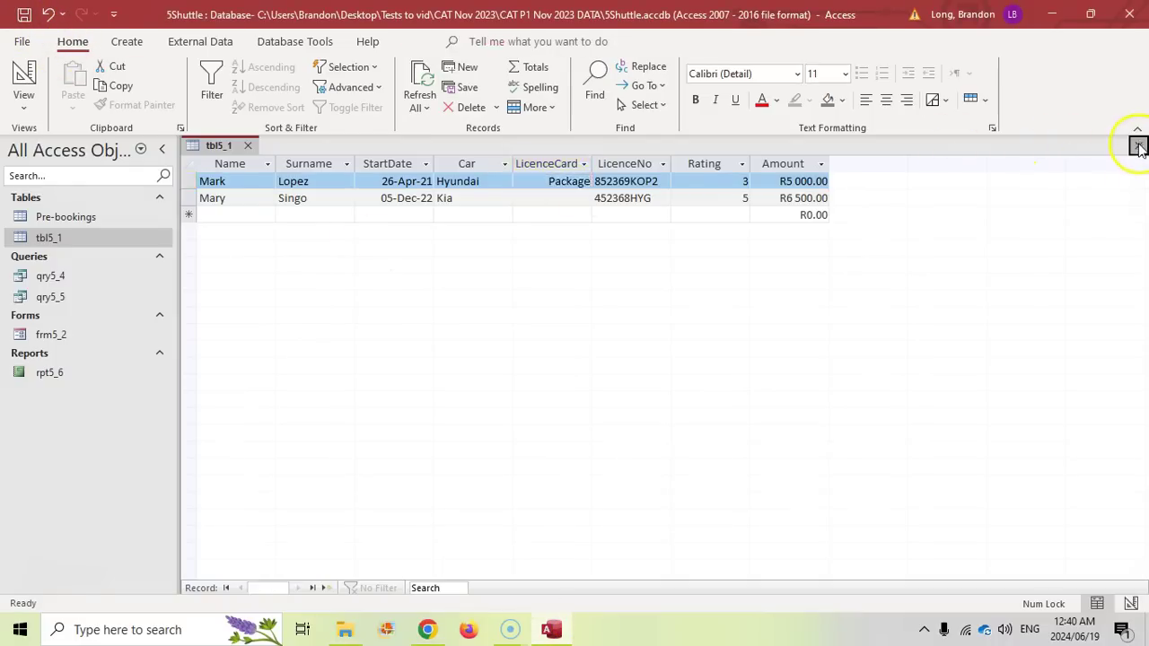
# Read question 5.2 in the exam PDF, open the frm5_2 form in Access and switch it to Design View.
pyautogui.click(427, 630)
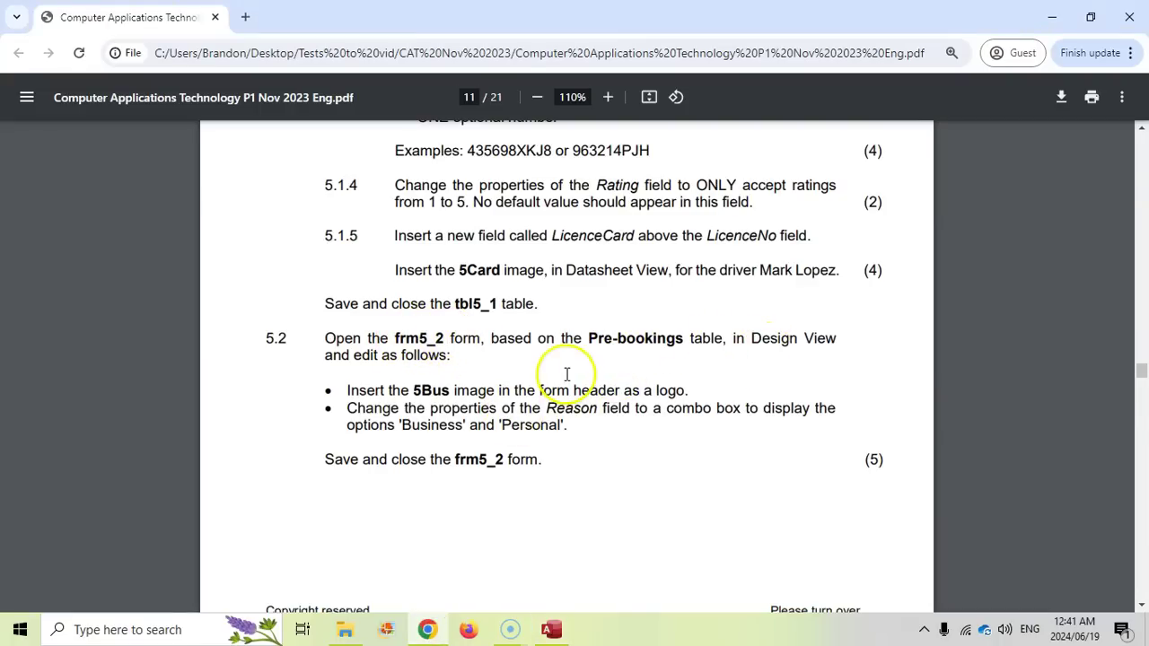
pyautogui.click(551, 630)
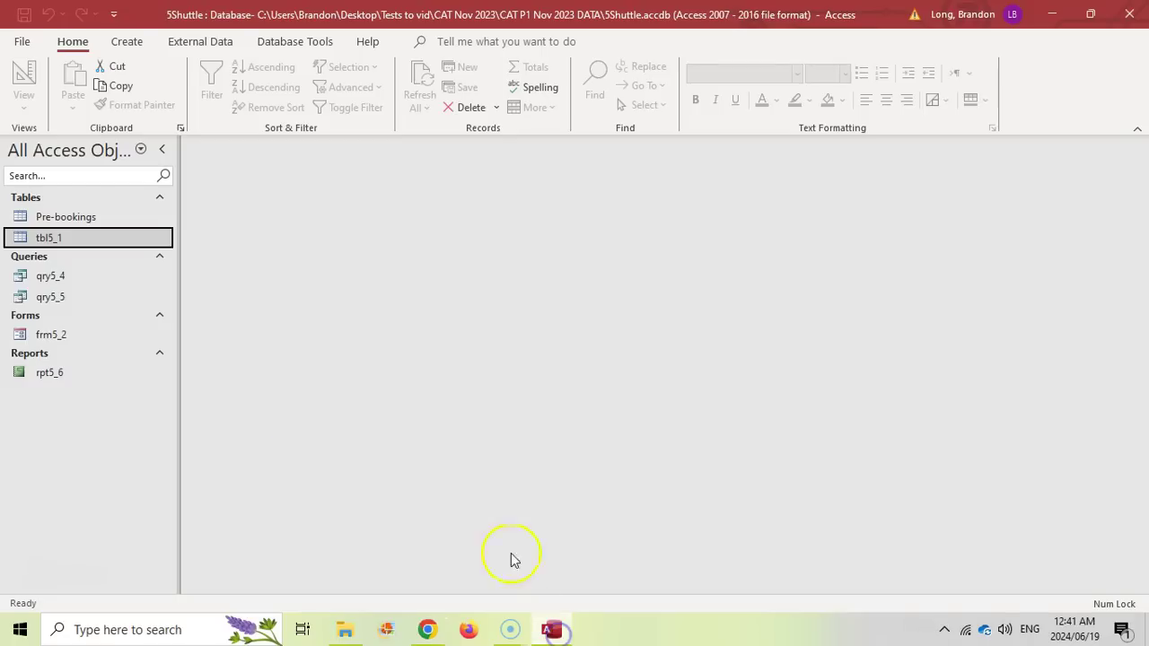
pyautogui.click(53, 337)
pyautogui.doubleClick(50, 337)
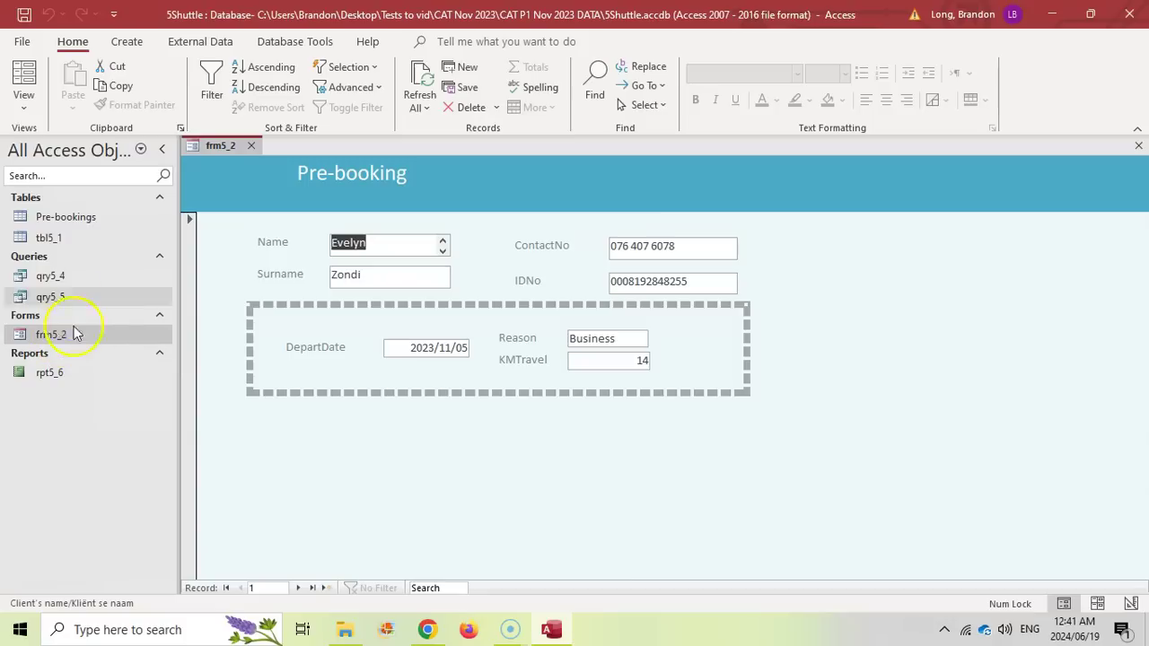
pyautogui.click(24, 103)
pyautogui.click(53, 209)
pyautogui.hotkey('alt', 'Tab')
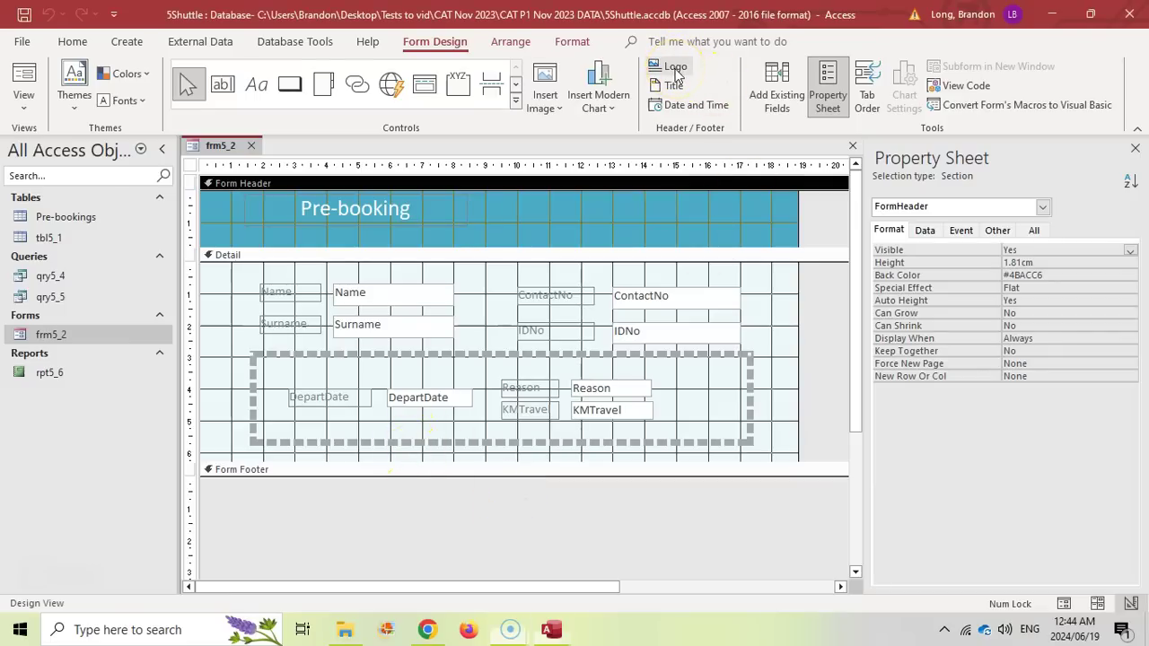
# Insert the 5Bus.png image as a logo in the form header of frm5_2.
pyautogui.click(674, 66)
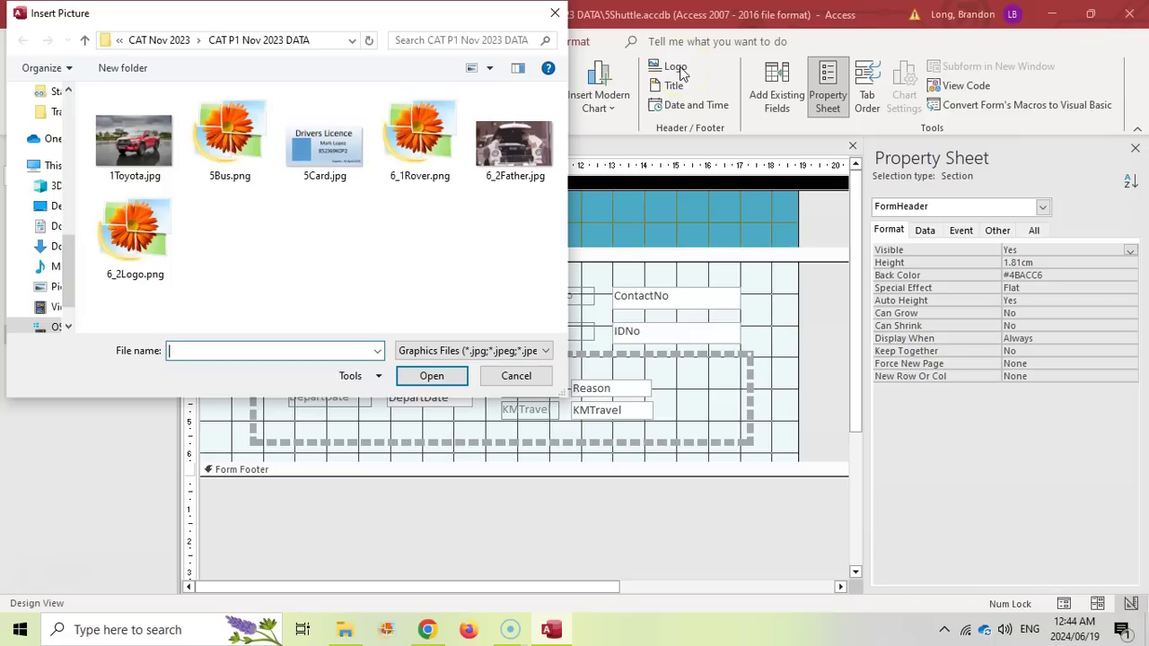
pyautogui.click(227, 157)
pyautogui.click(425, 381)
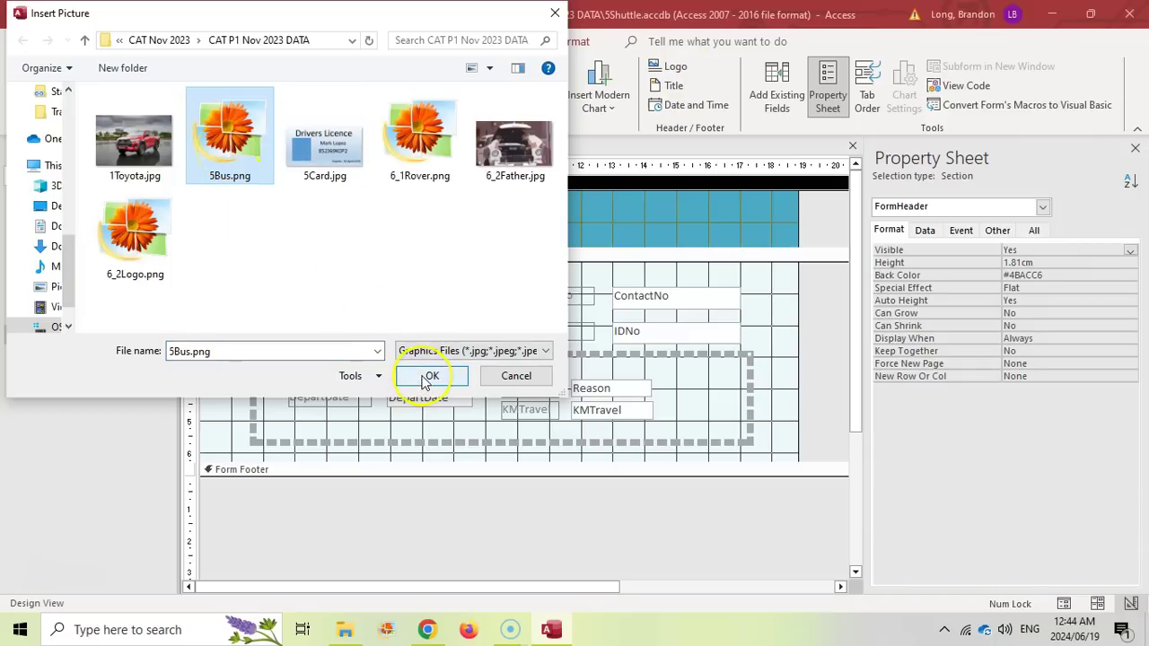
# Select the logo in the form header and examine its picture properties.
pyautogui.click(229, 216)
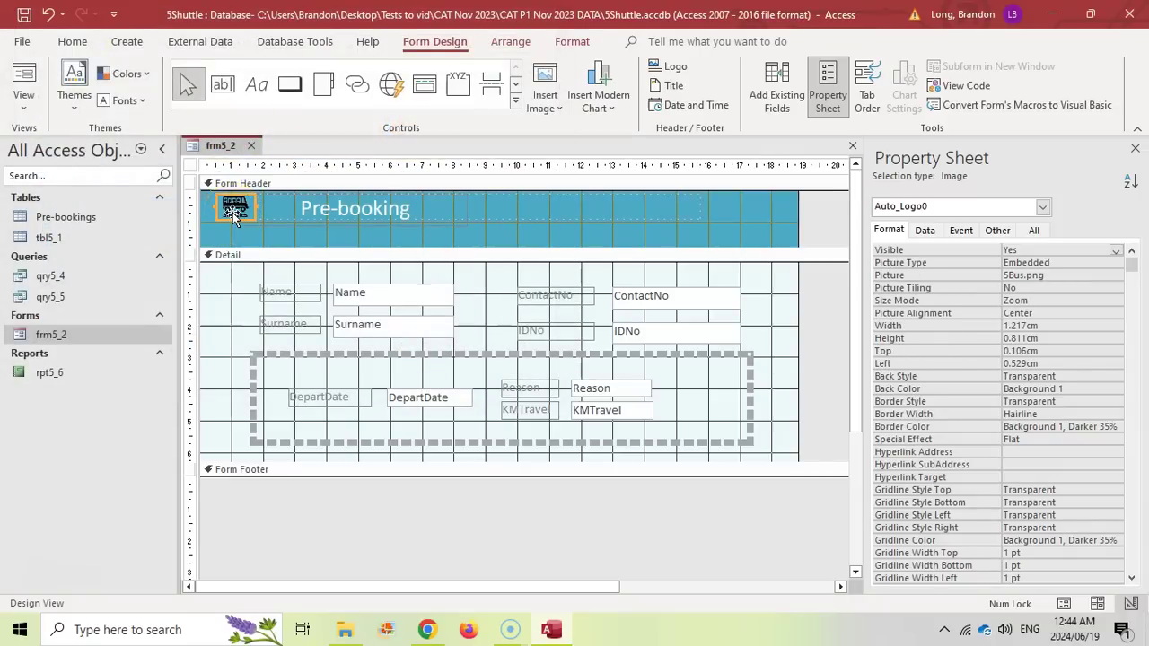
pyautogui.click(234, 212)
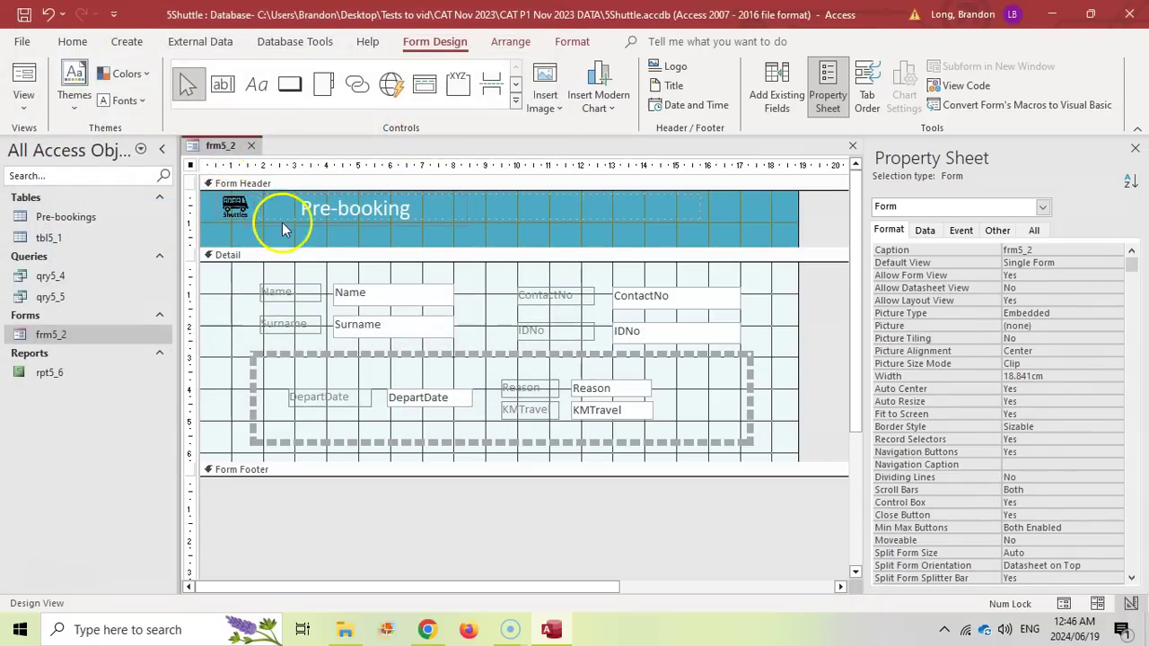
pyautogui.click(230, 212)
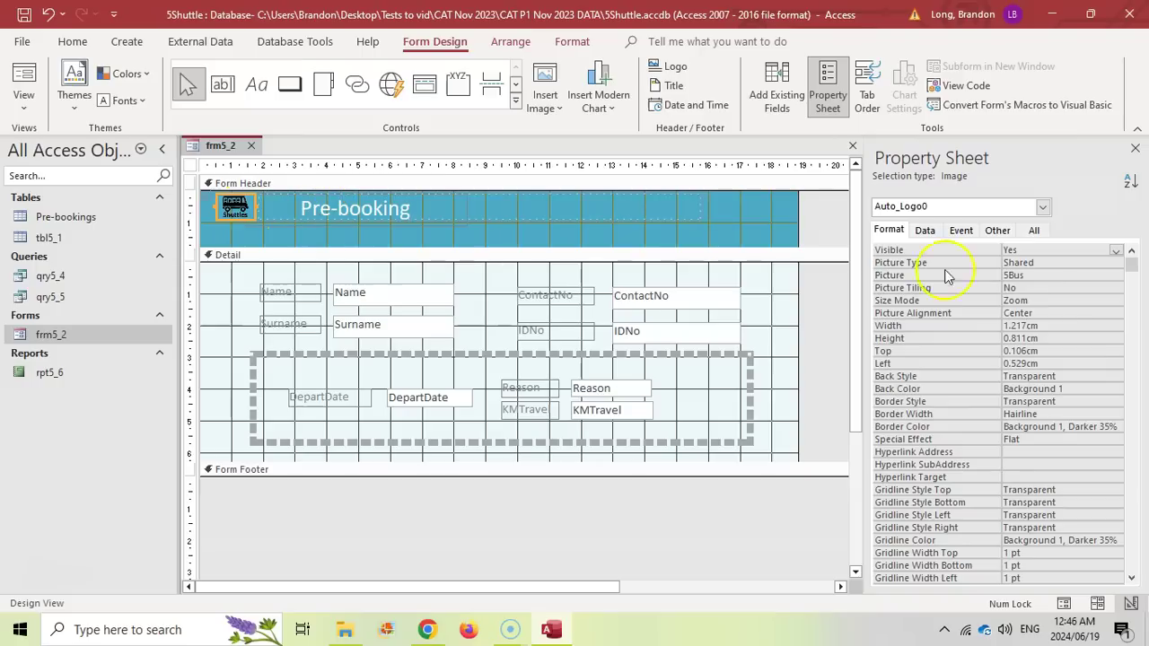
pyautogui.click(705, 206)
pyautogui.click(234, 208)
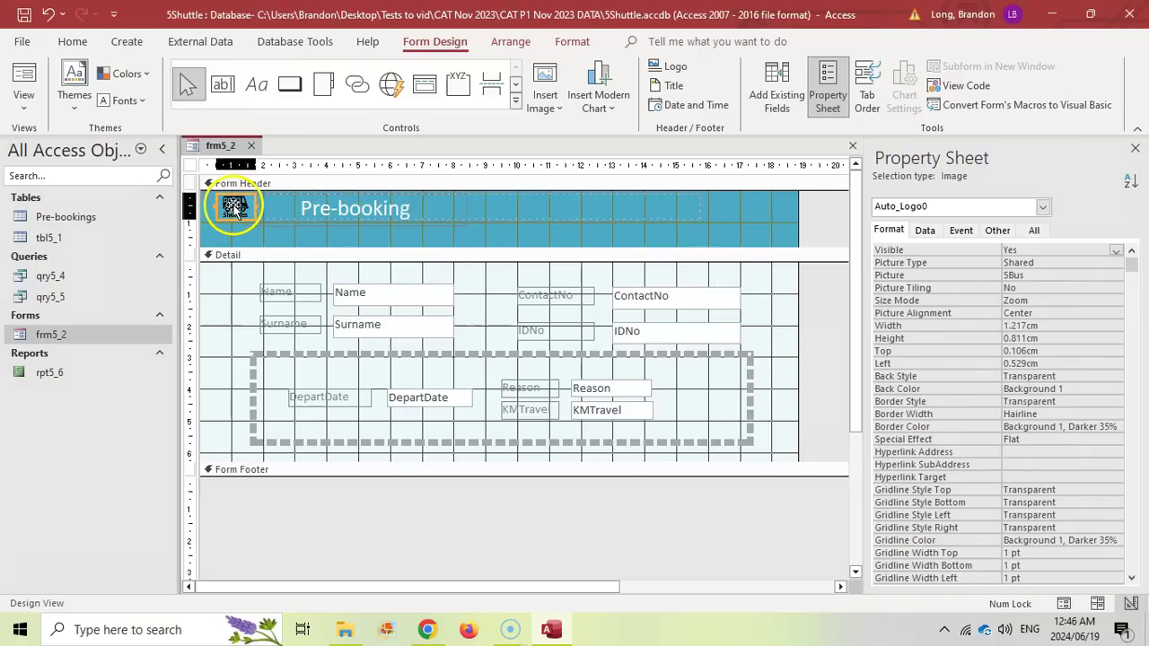
pyautogui.click(1041, 207)
# Check the Reason field instruction in the exam PDF and change the Reason text box to a combo box in Access.
pyautogui.hotkey('alt', 'Tab')
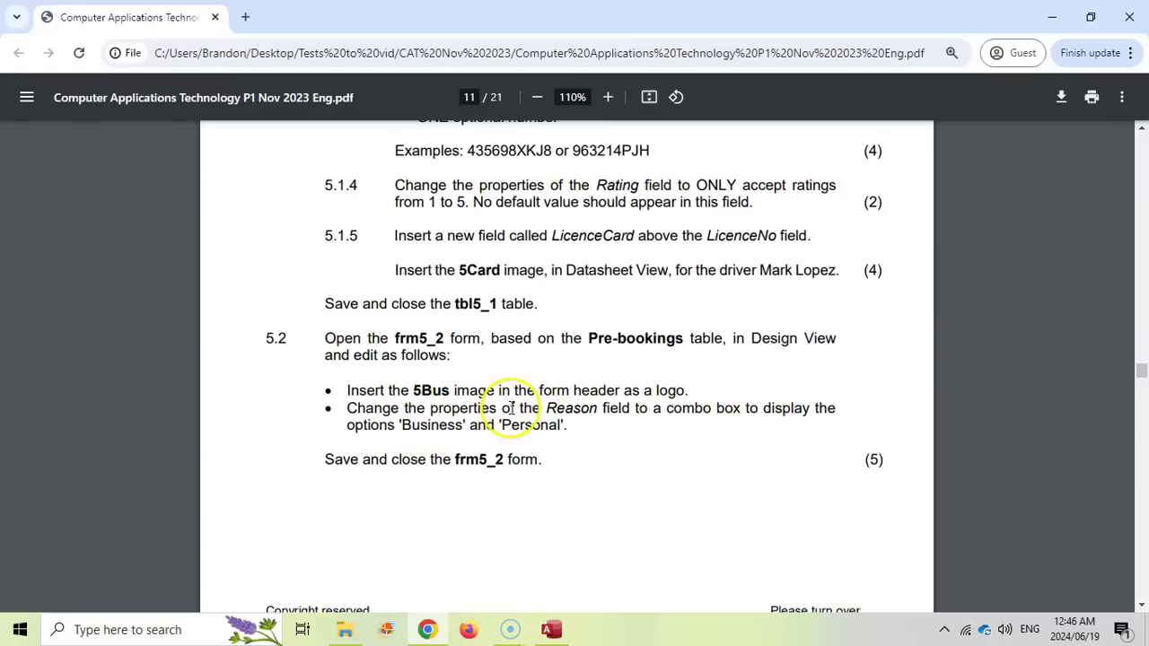
pyautogui.click(551, 629)
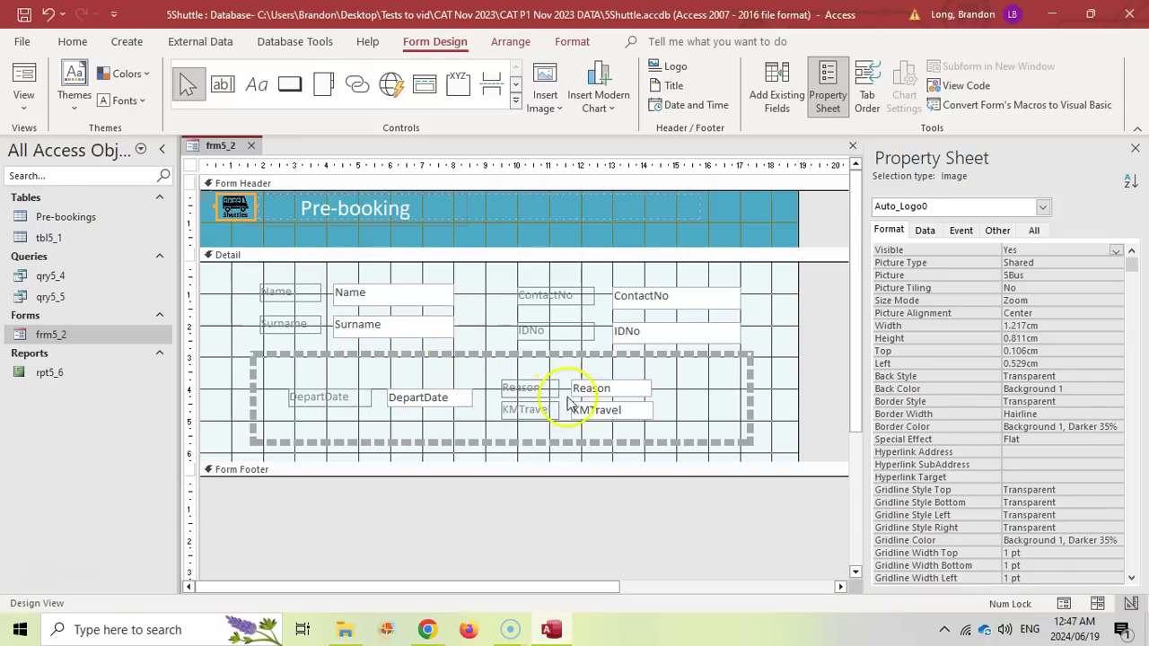
pyautogui.click(612, 389)
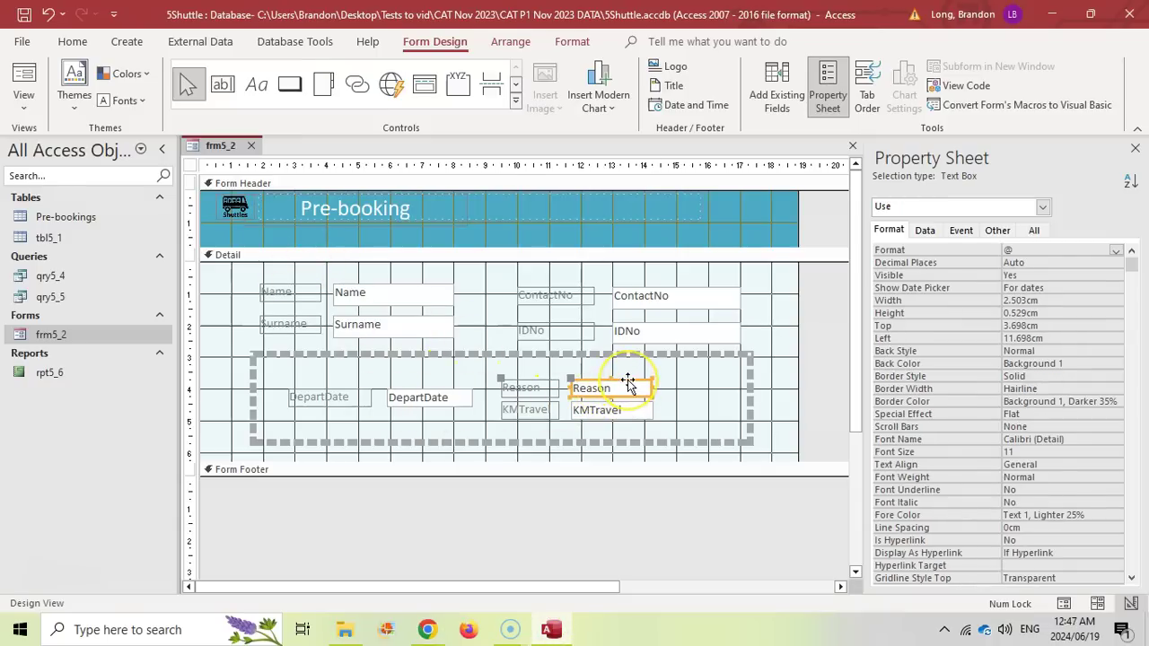
pyautogui.rightClick(627, 381)
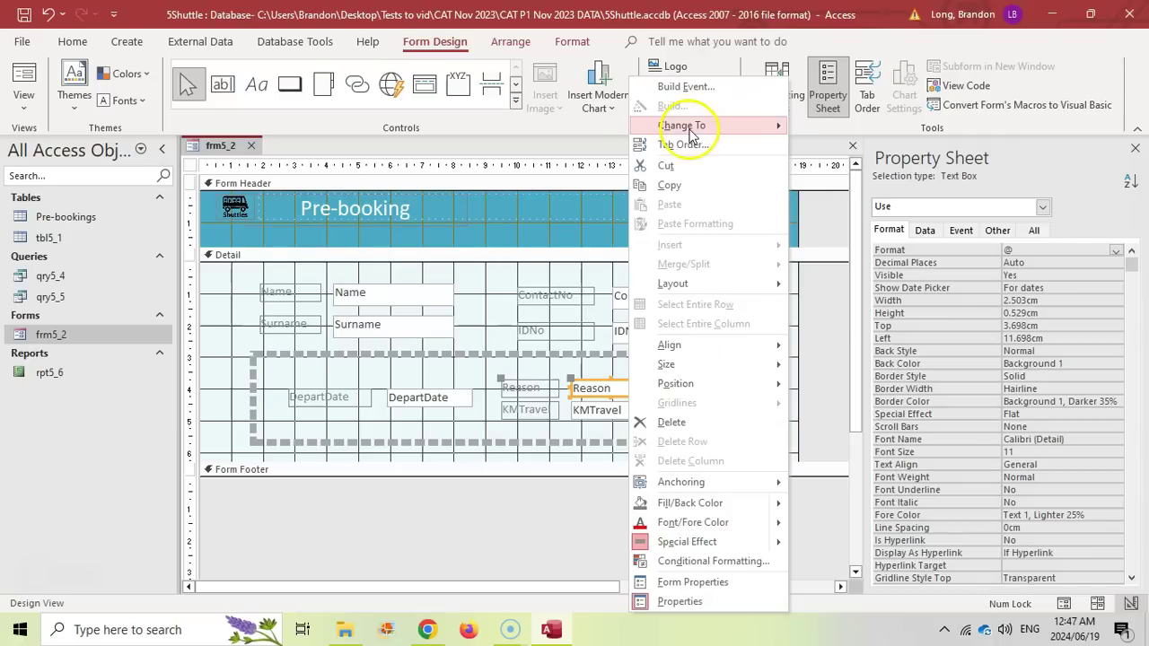
pyautogui.moveTo(709, 126)
pyautogui.click(851, 185)
# Preview frm5_2 in Form View, check the Reason combo box's drop-down list and return to Design View.
pyautogui.click(23, 79)
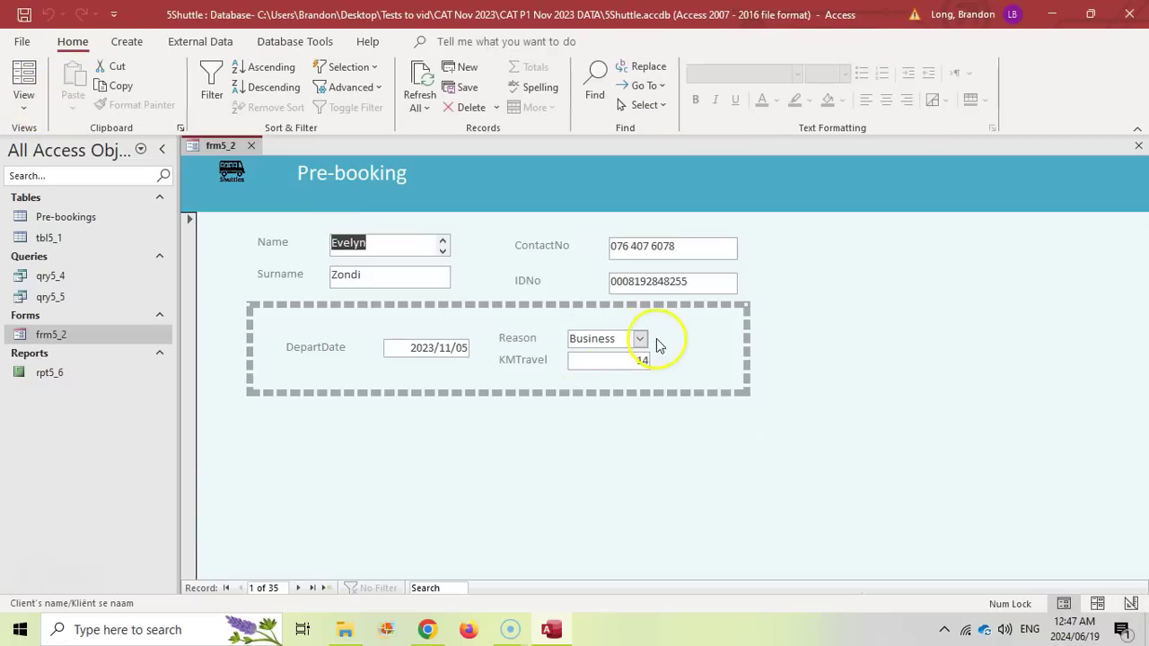
pyautogui.click(640, 340)
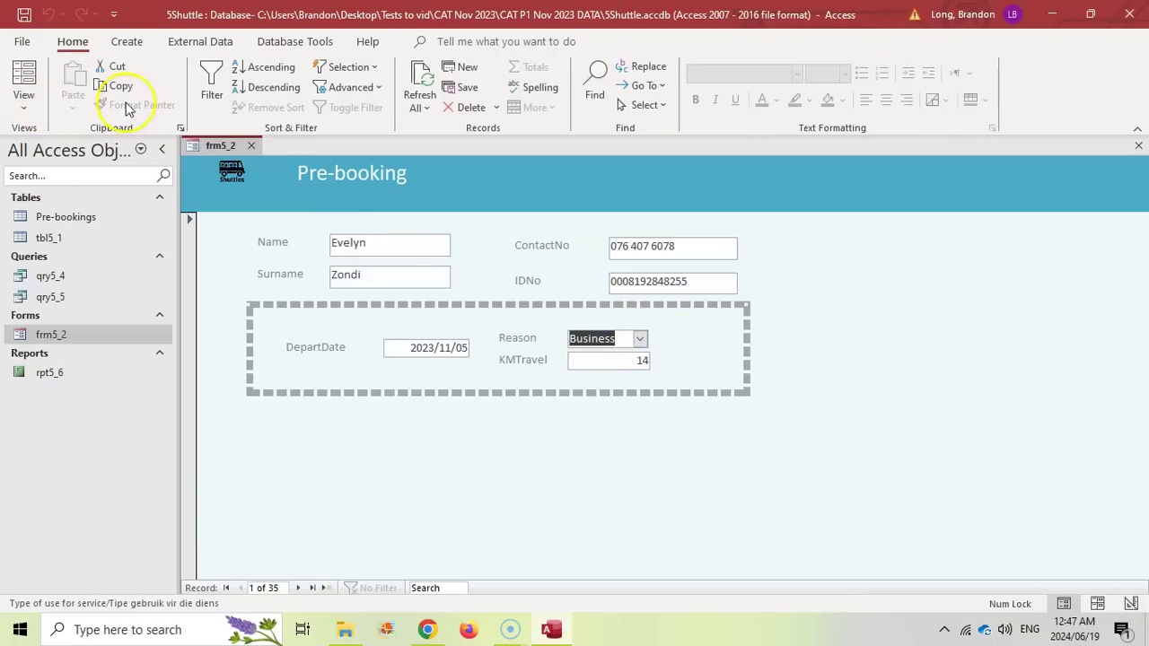
pyautogui.click(22, 101)
pyautogui.click(75, 211)
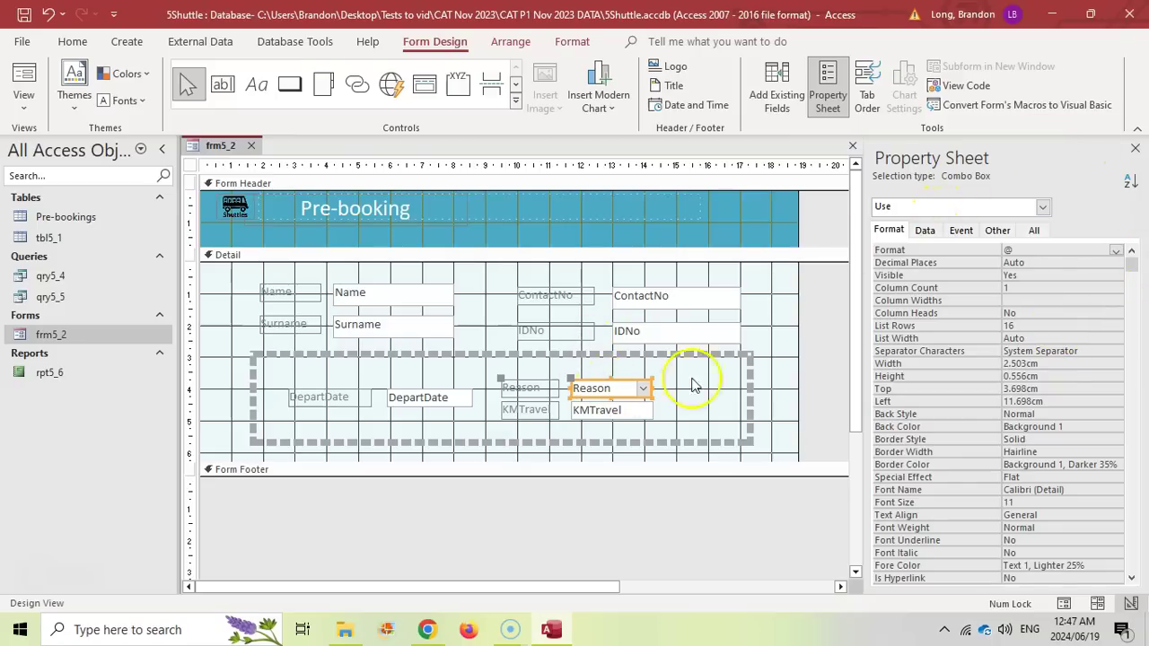
# Set the Reason combo box's Row Source Type to Value List and enter Business and Personal as its list items.
pyautogui.click(925, 231)
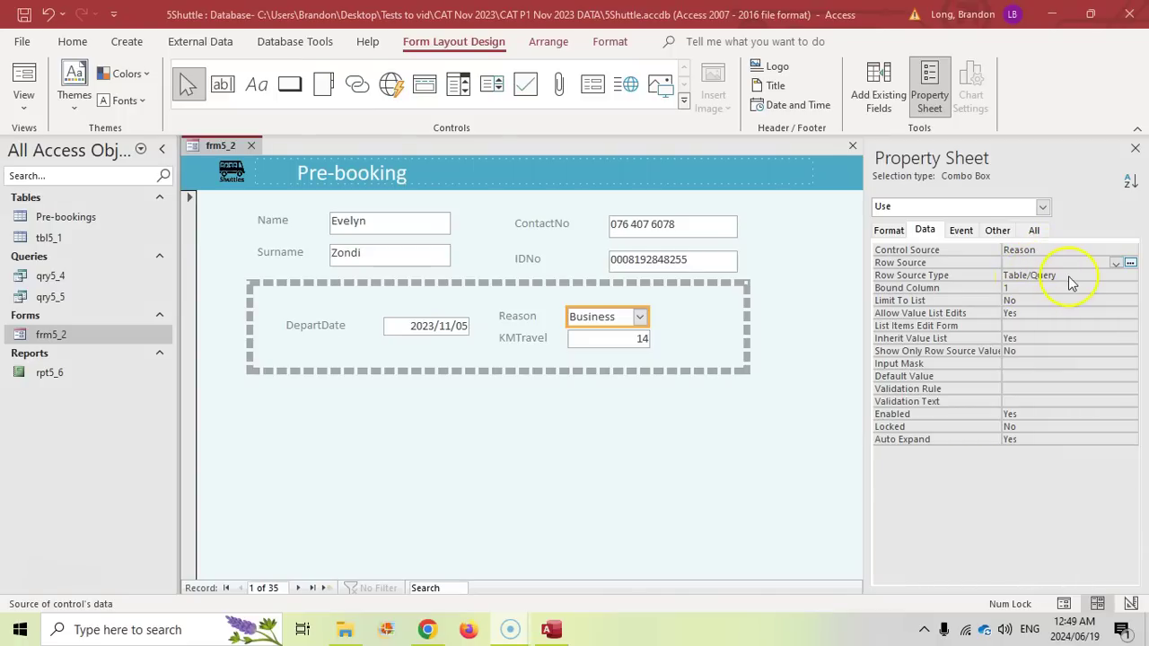
pyautogui.click(1078, 276)
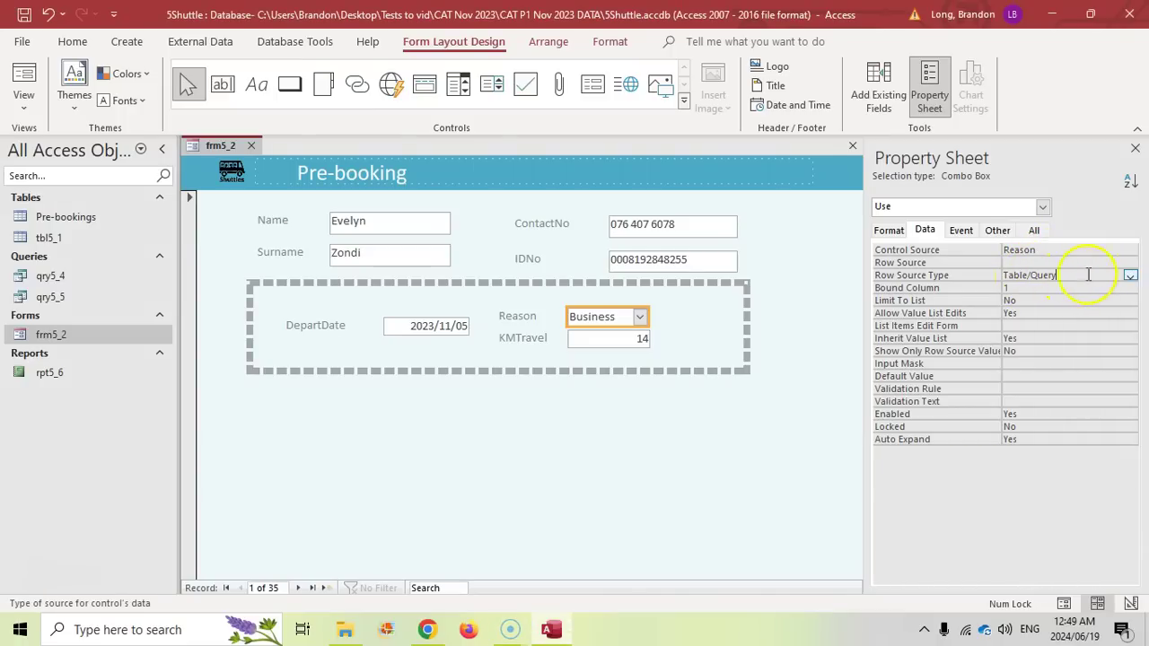
pyautogui.click(1130, 276)
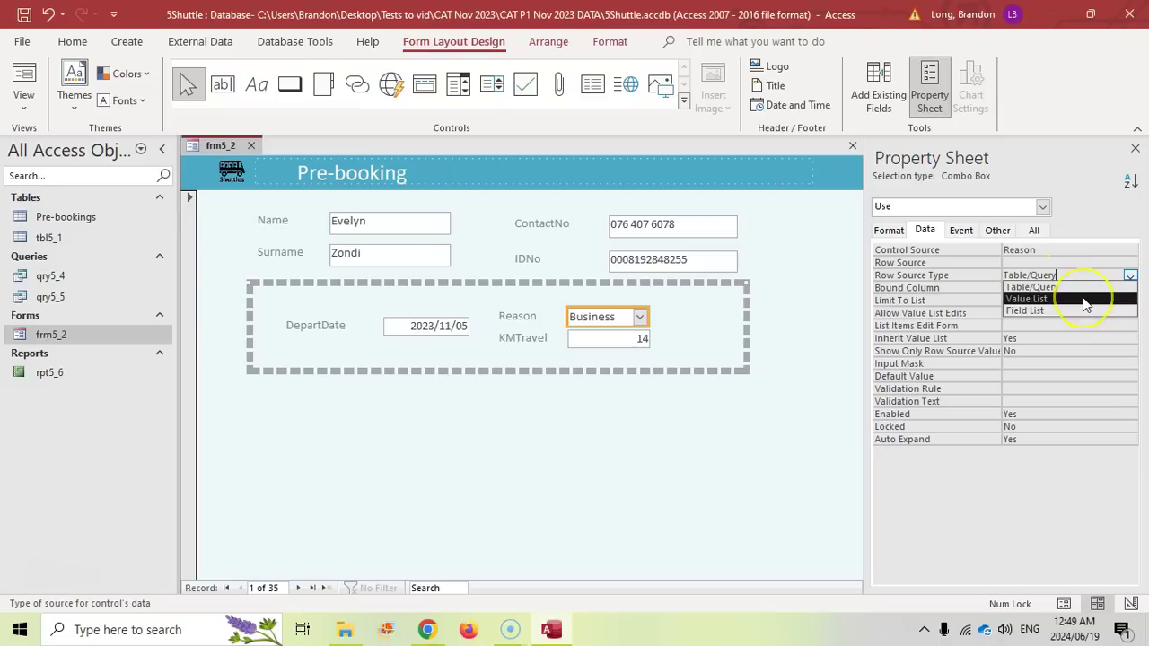
pyautogui.click(1084, 299)
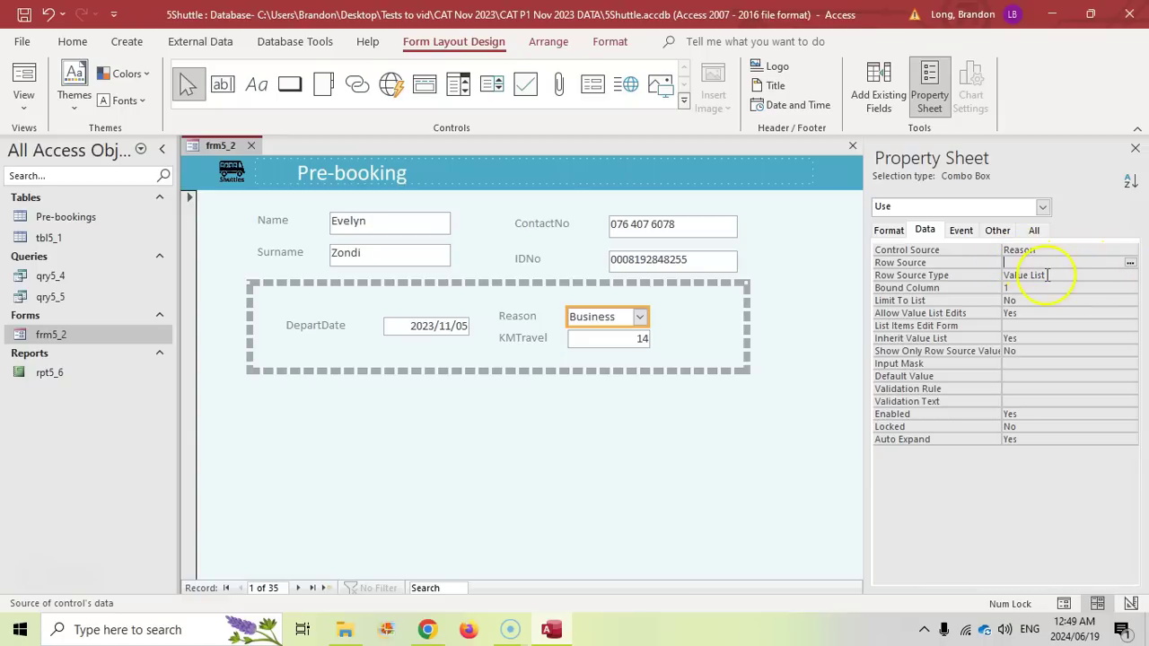
pyautogui.click(1130, 264)
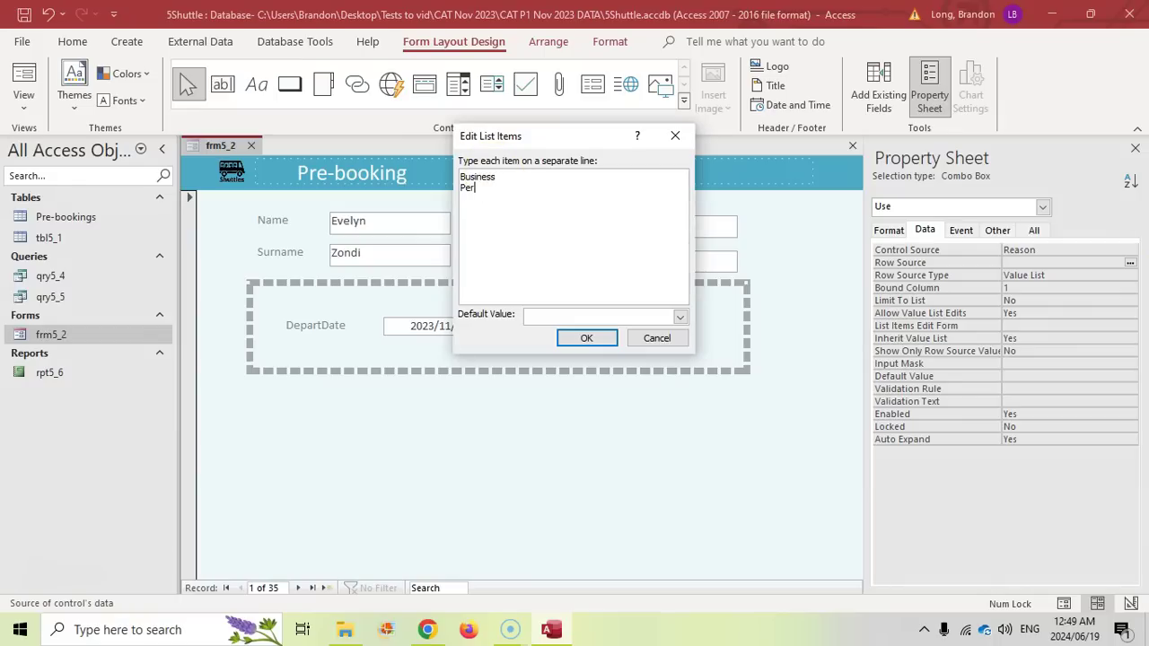
pyautogui.click(585, 338)
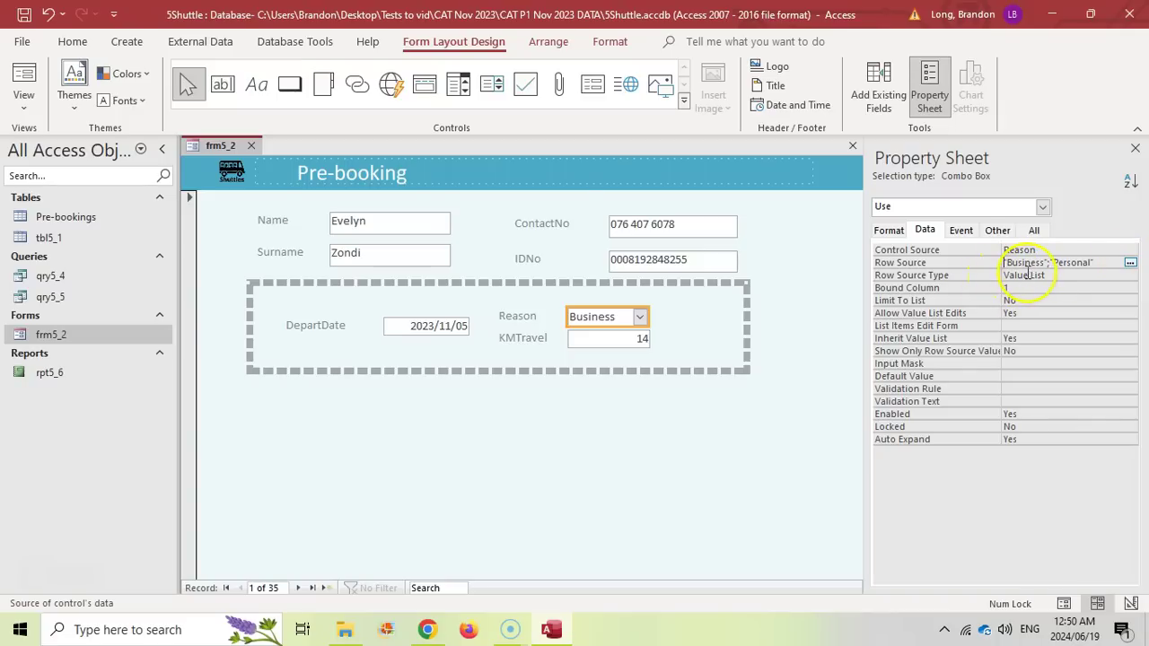
# Switch frm5_2 to Form View and check the options offered by the Reason combo box.
pyautogui.click(24, 75)
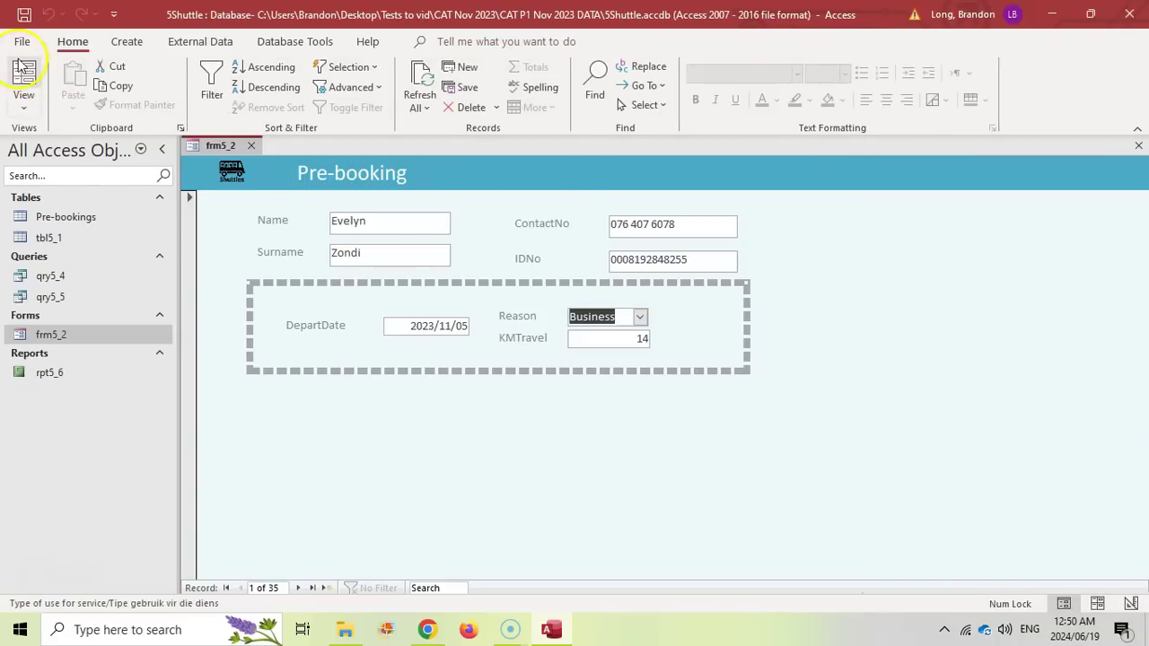
pyautogui.click(639, 316)
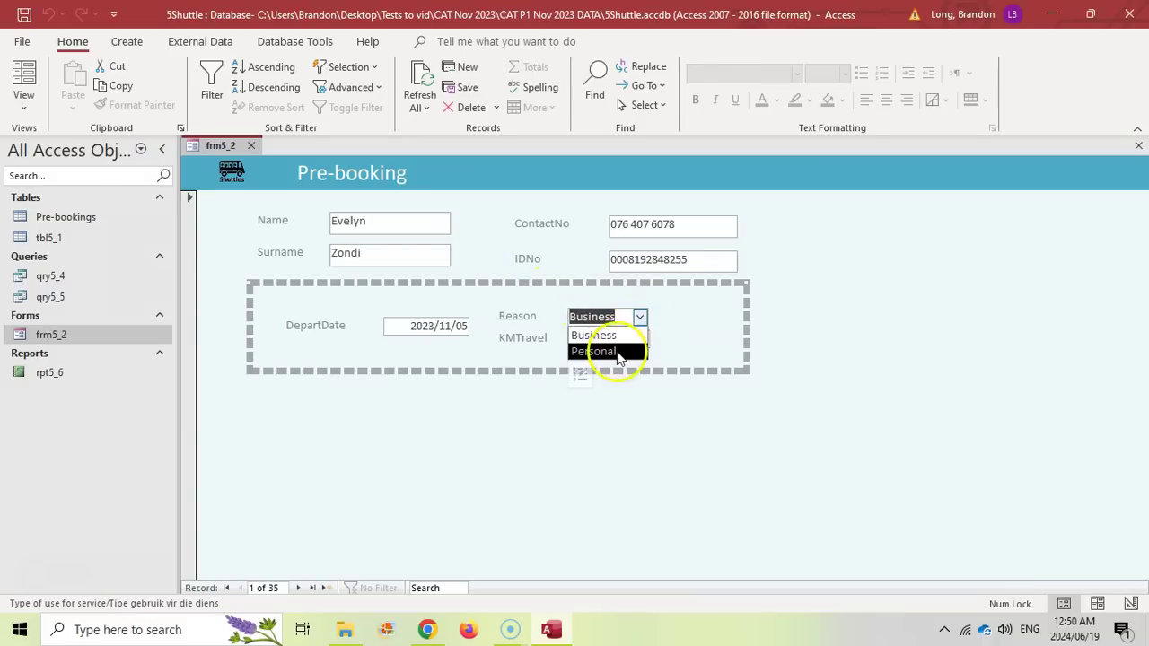
pyautogui.click(640, 318)
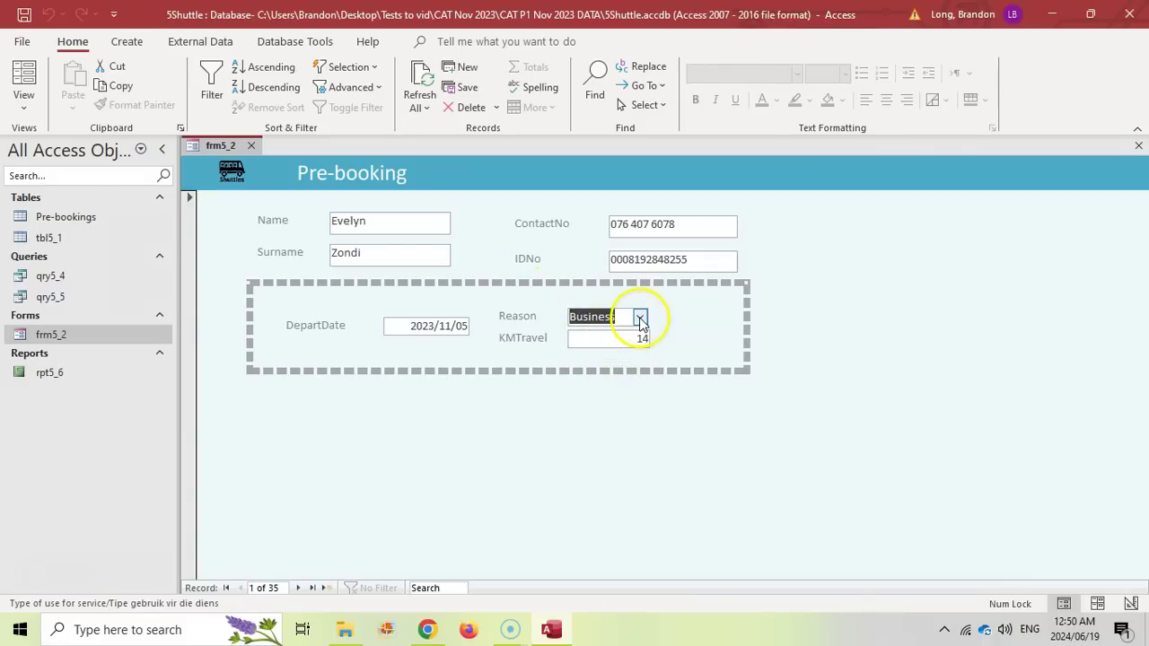
# Check the final instruction of question 5.2 in the exam PDF, then save and close frm5_2 in Access.
pyautogui.click(470, 632)
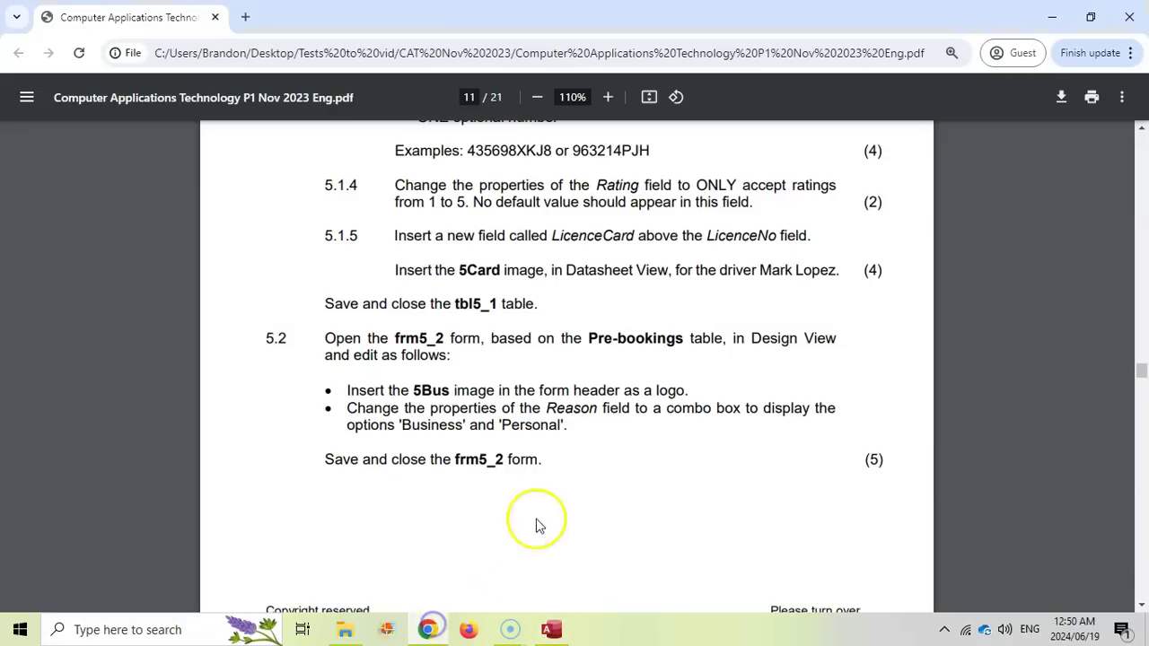
pyautogui.click(558, 632)
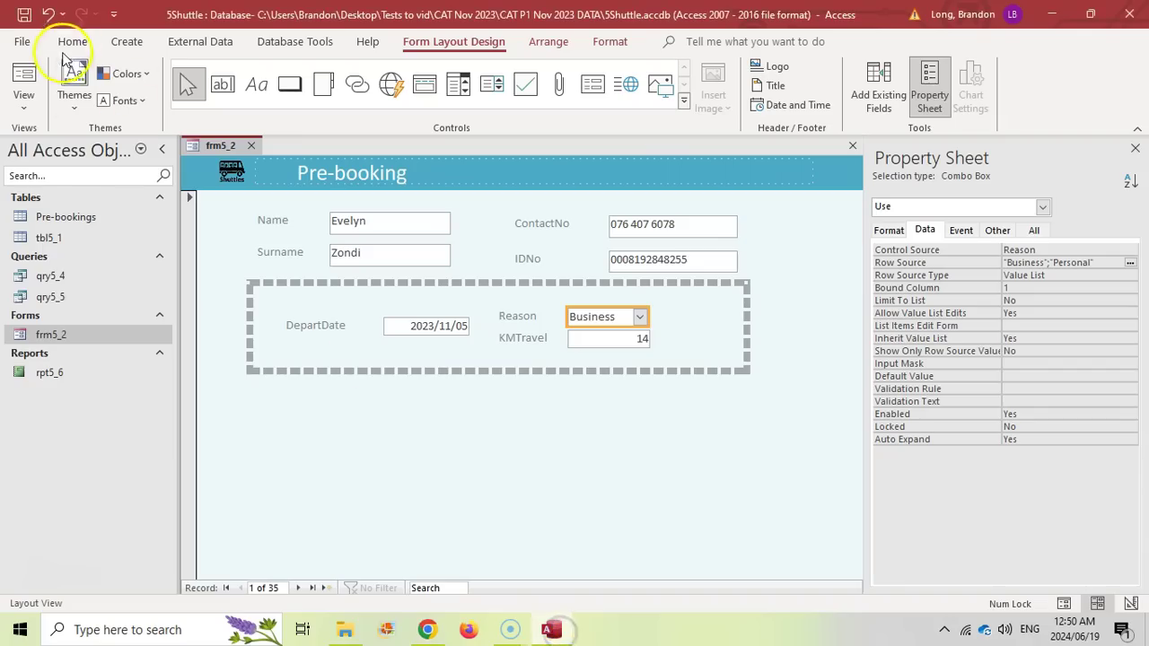
pyautogui.click(250, 145)
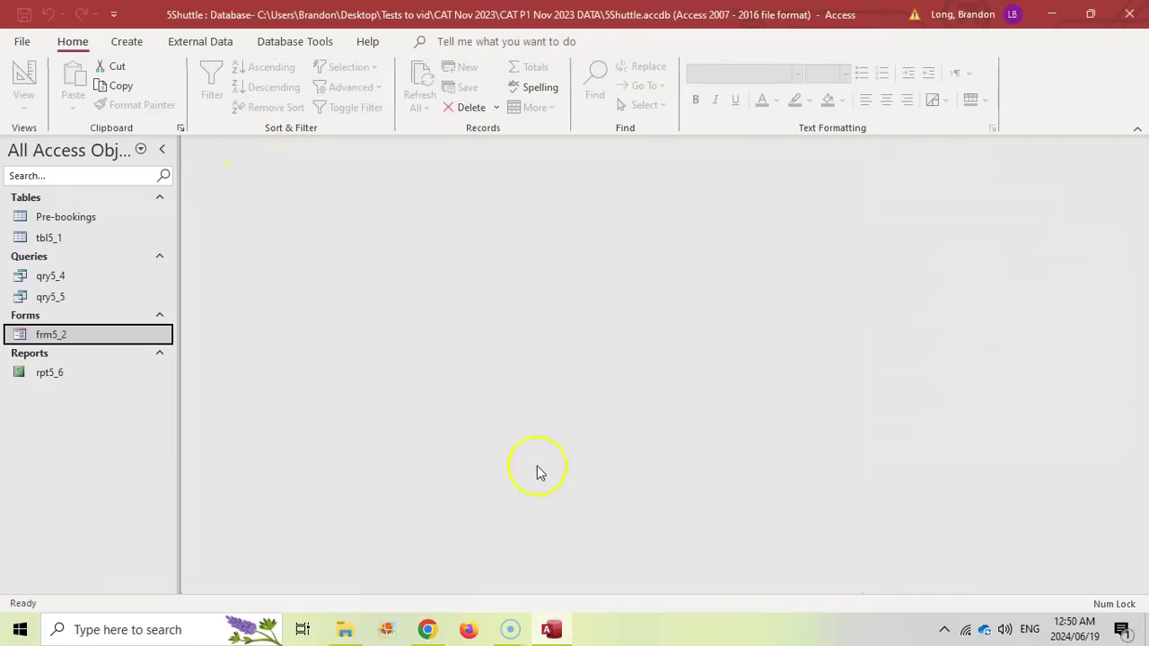
# Read question 5.3 in the exam PDF, then create a new query in Design View in Access based on the Pre-bookings table.
pyautogui.hotkey('alt', 'Tab')
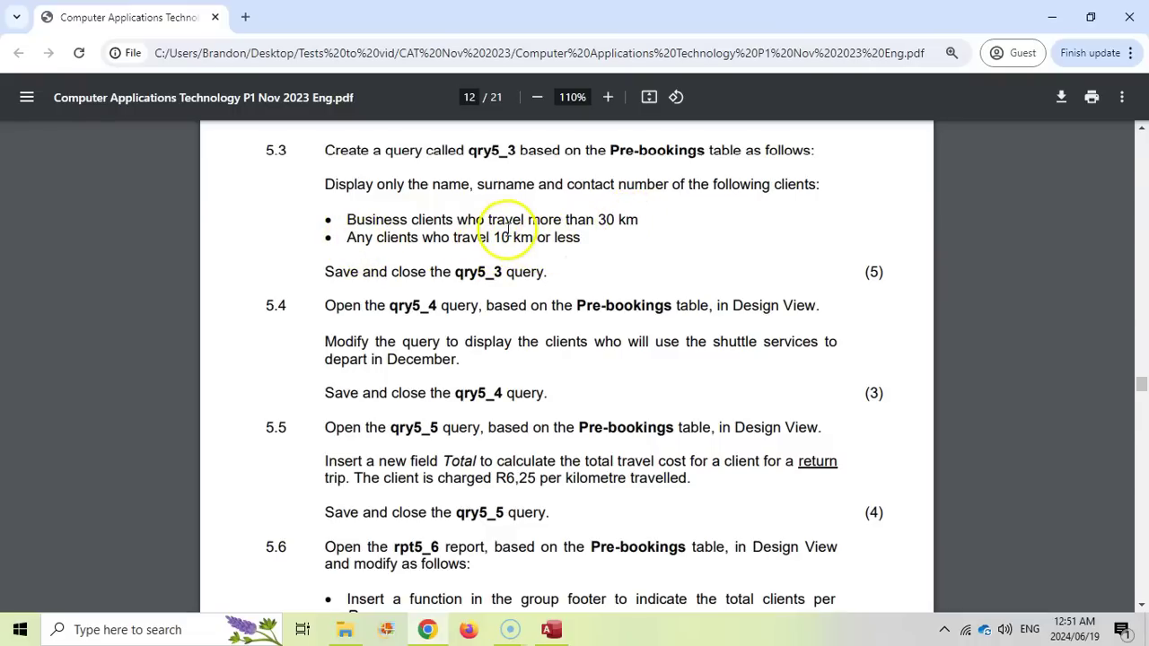
pyautogui.click(551, 629)
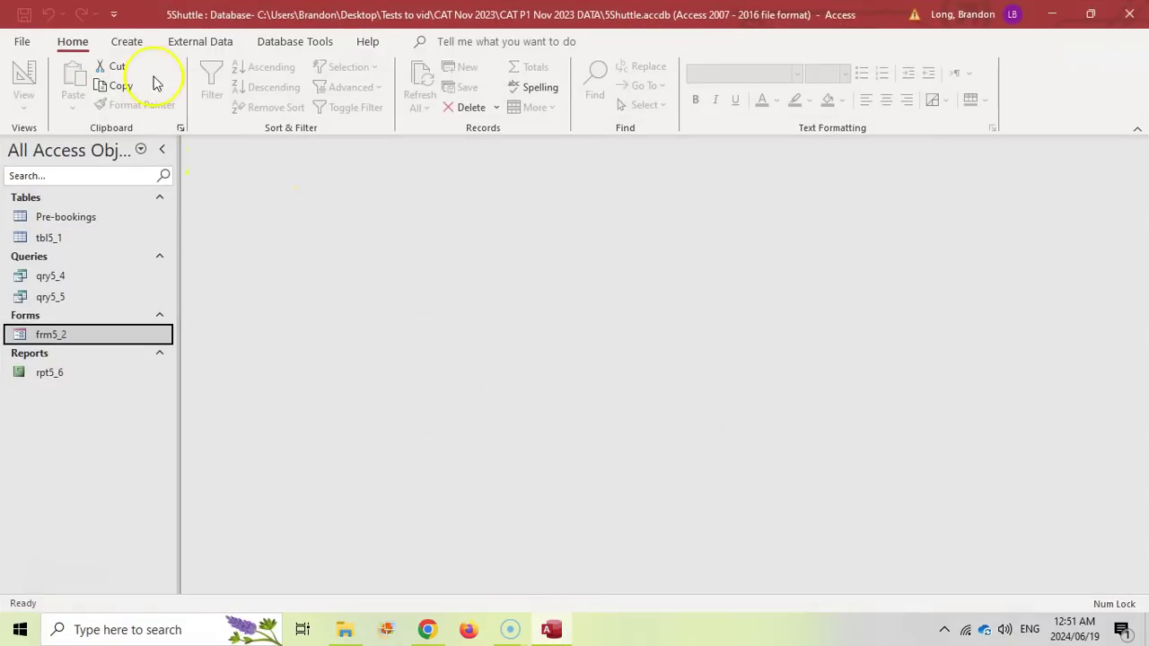
pyautogui.click(127, 42)
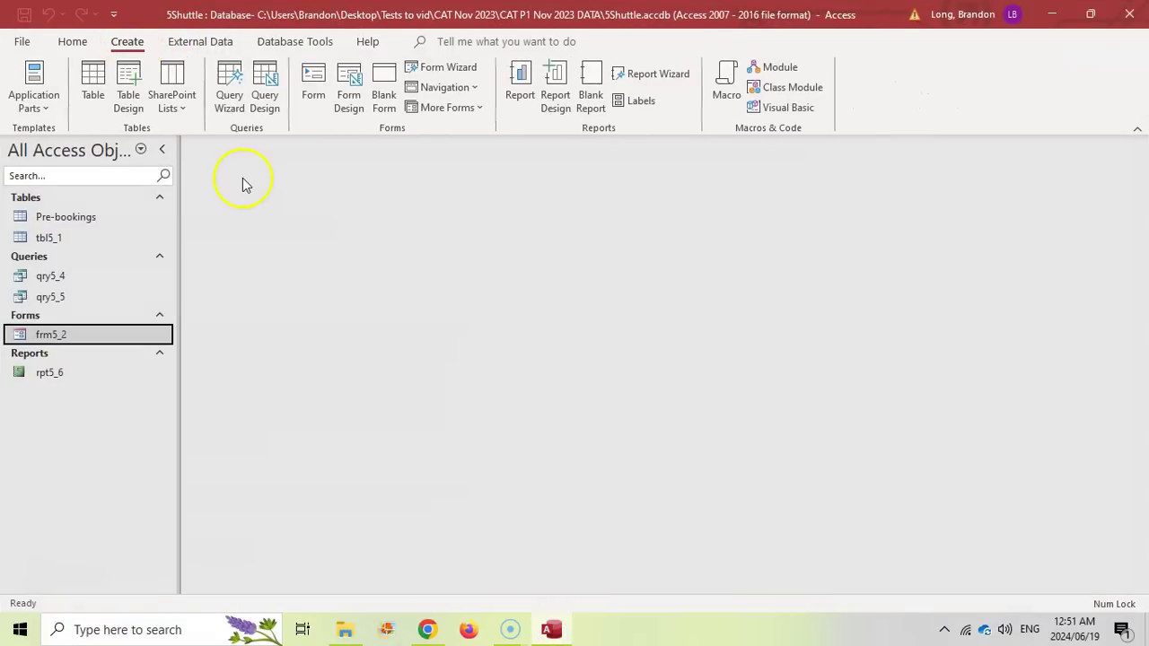
pyautogui.click(264, 106)
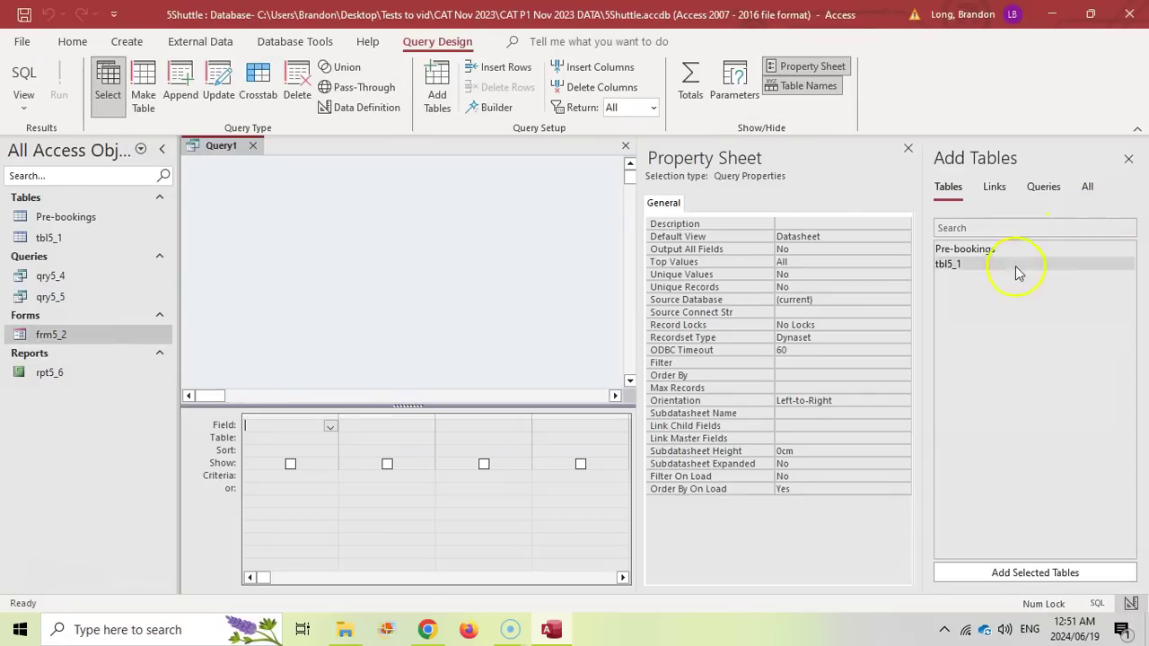
pyautogui.doubleClick(960, 250)
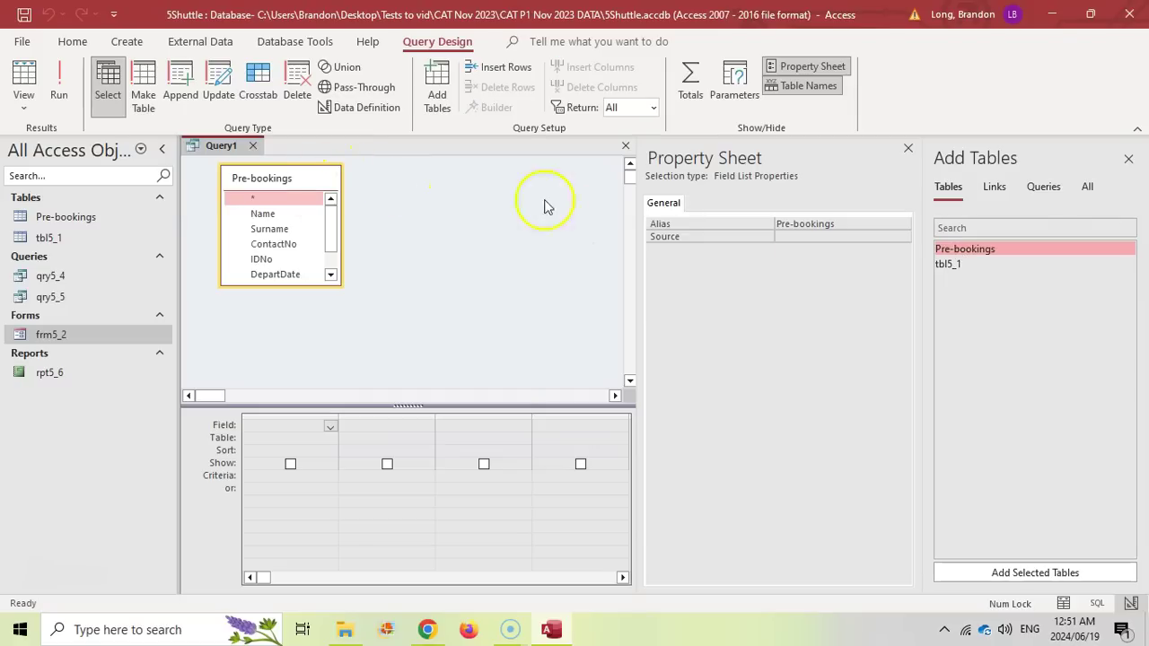
pyautogui.click(1128, 160)
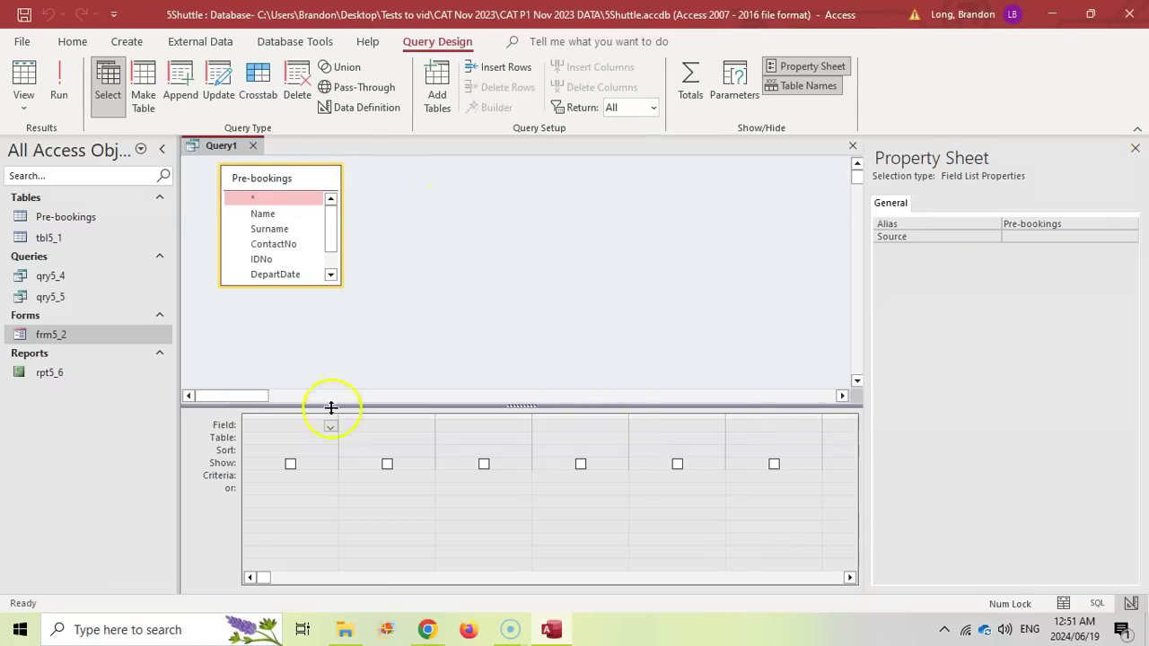
# Check the required fields in the exam PDF and add Name, Surname and ContactNo to the query grid in Access.
pyautogui.click(427, 629)
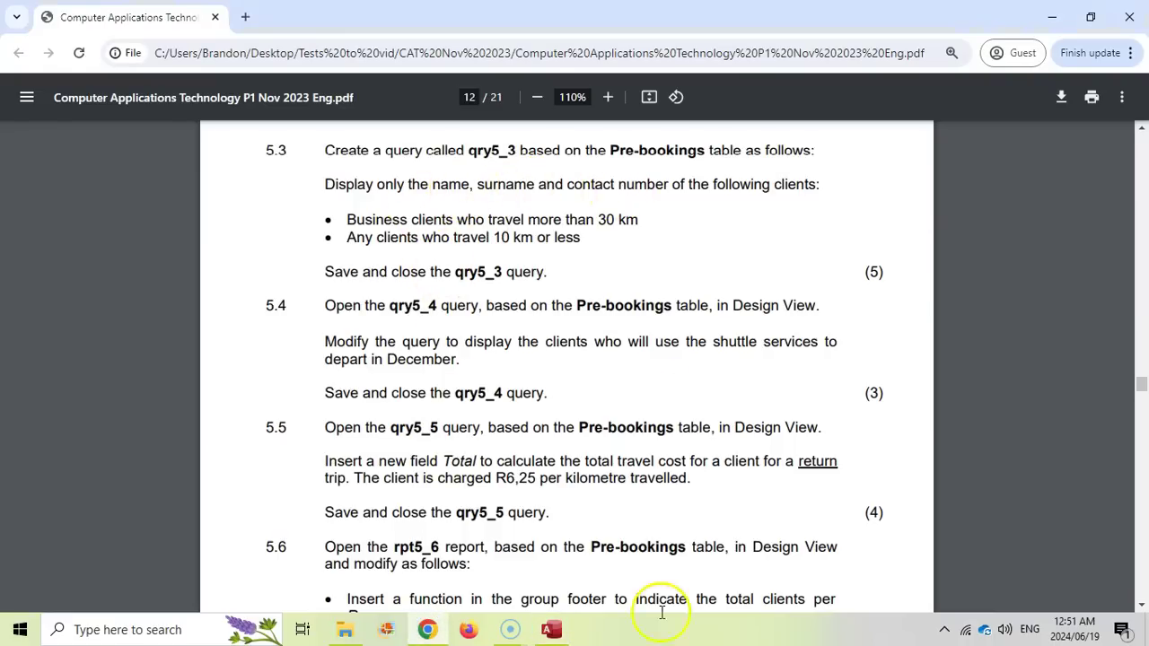
pyautogui.click(549, 630)
pyautogui.click(330, 426)
pyautogui.click(325, 450)
pyautogui.click(428, 426)
pyautogui.click(413, 464)
pyautogui.click(523, 430)
pyautogui.click(523, 427)
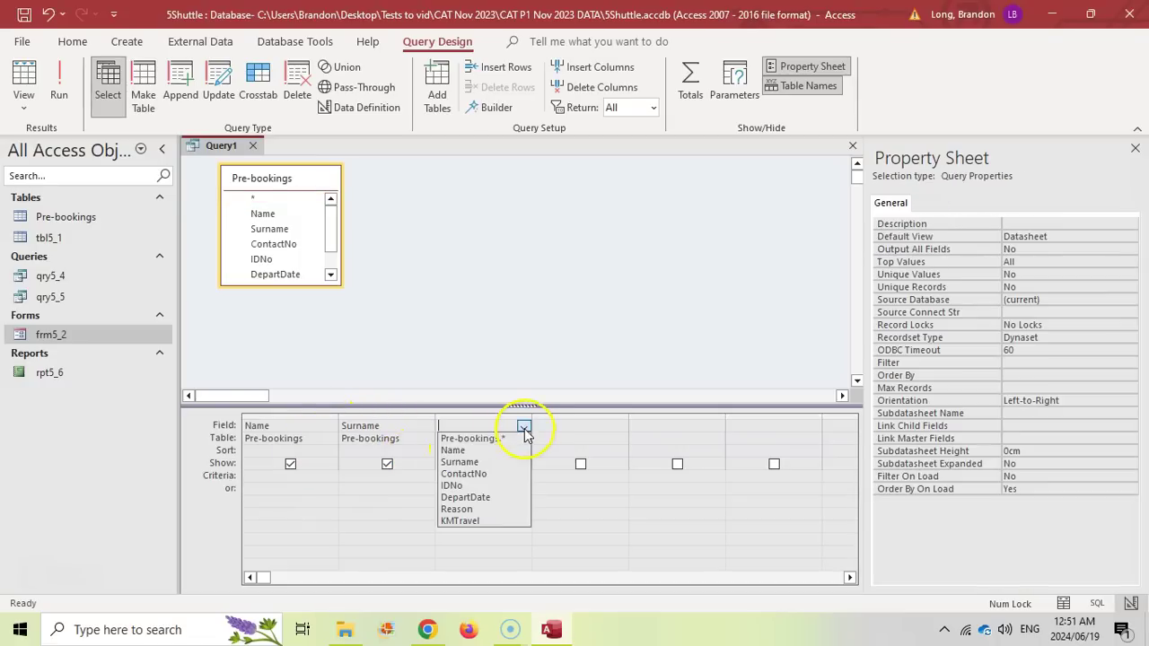
# Check the client conditions in the exam PDF and add the Reason and KMTravel fields to the query grid in Access.
pyautogui.hotkey('alt', 'Tab')
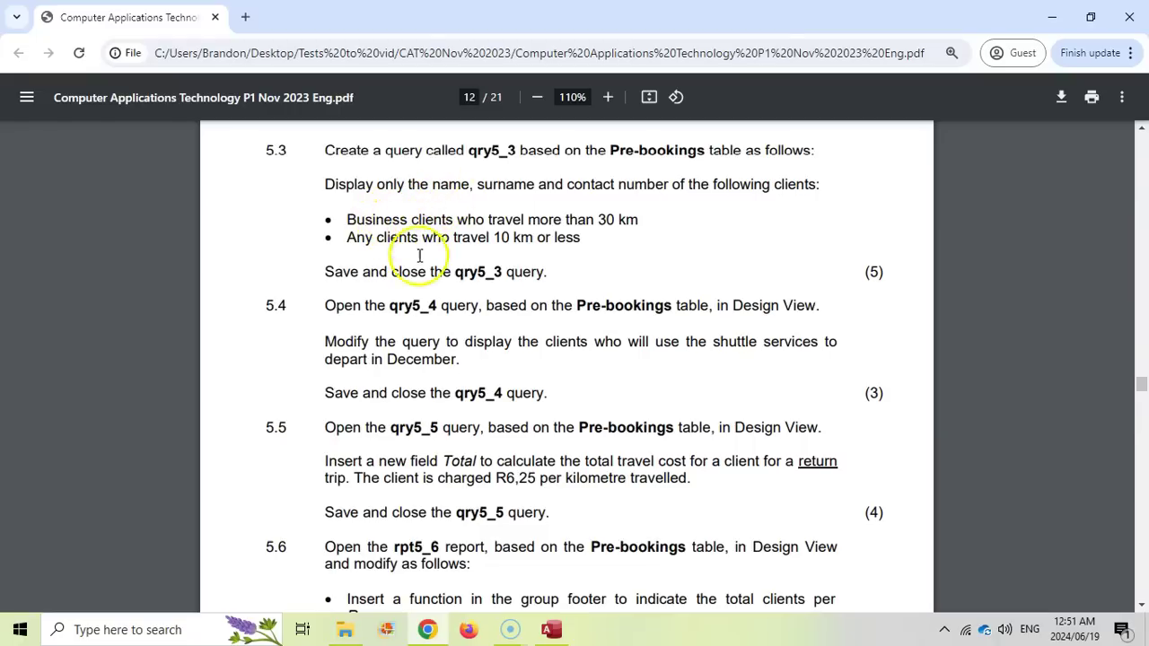
pyautogui.click(551, 629)
pyautogui.click(621, 429)
pyautogui.click(621, 429)
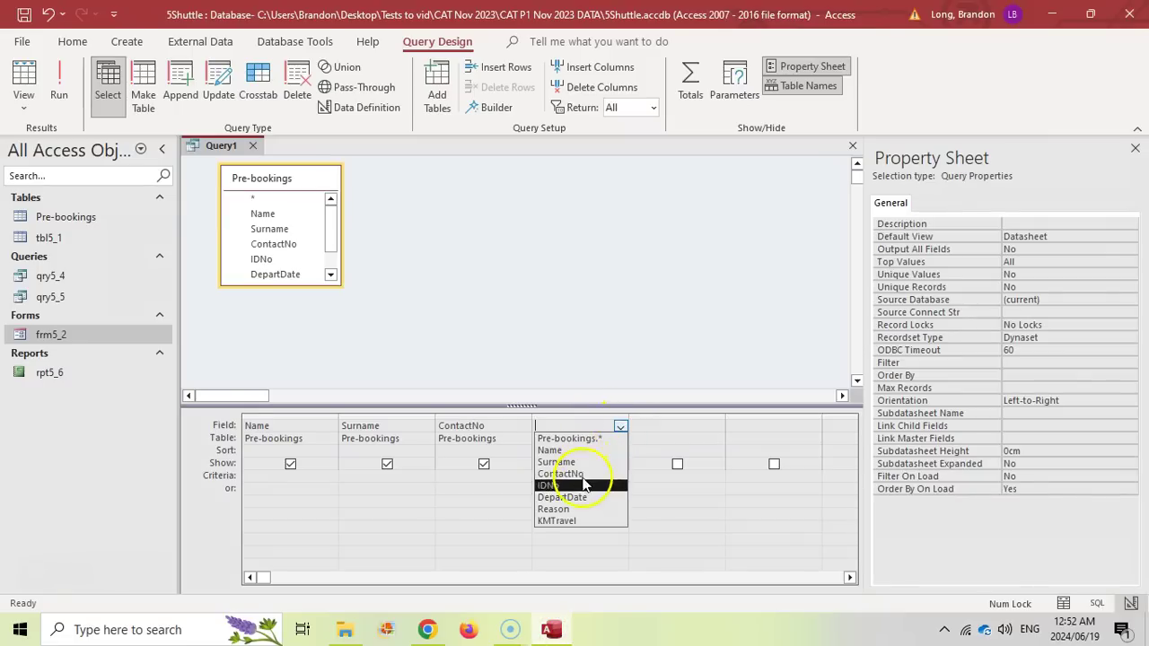
pyautogui.click(552, 510)
pyautogui.click(710, 425)
pyautogui.click(717, 427)
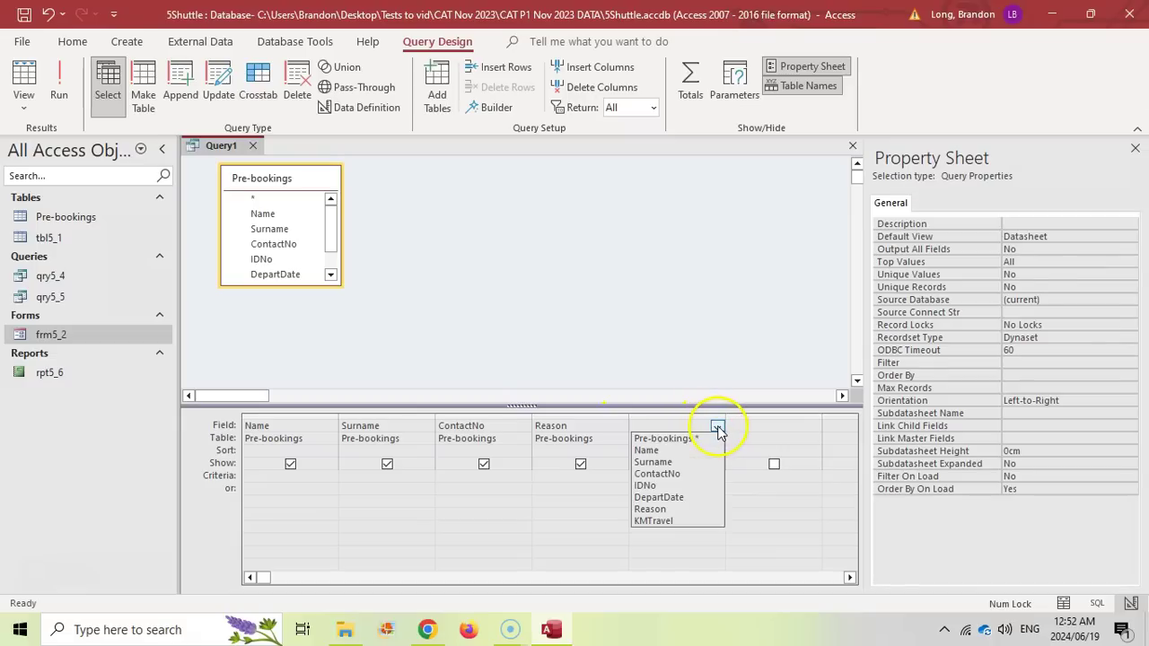
pyautogui.click(679, 520)
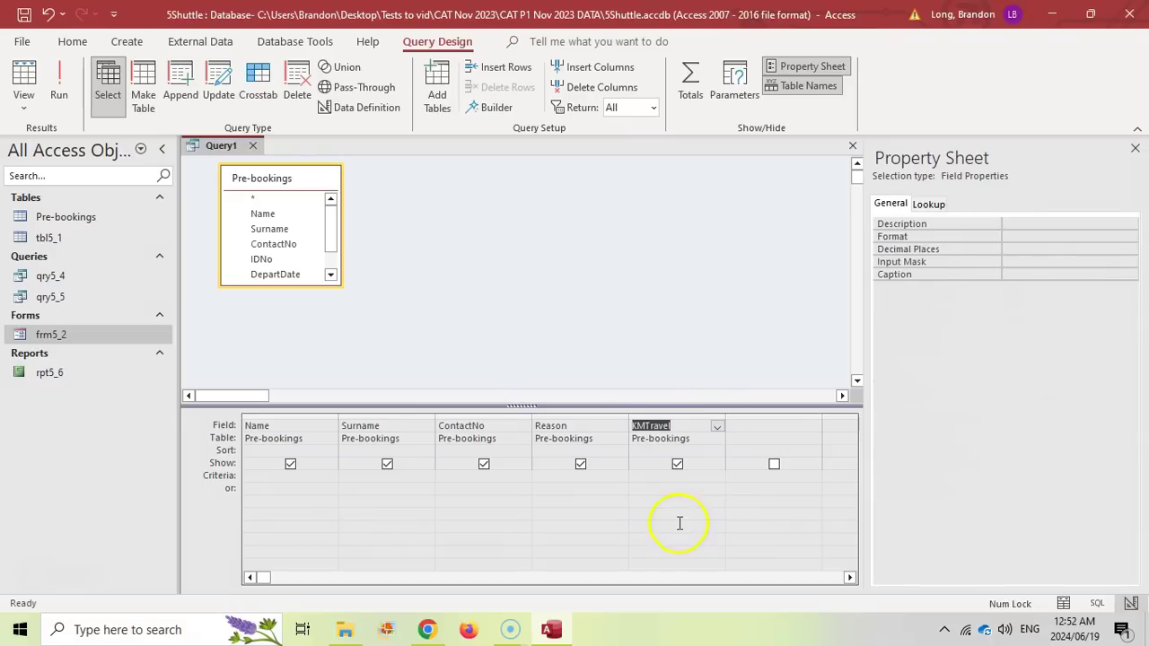
# Preview the unfiltered query, recheck the conditions in the exam PDF, and set the Reason criterion to Business in Access.
pyautogui.click(59, 81)
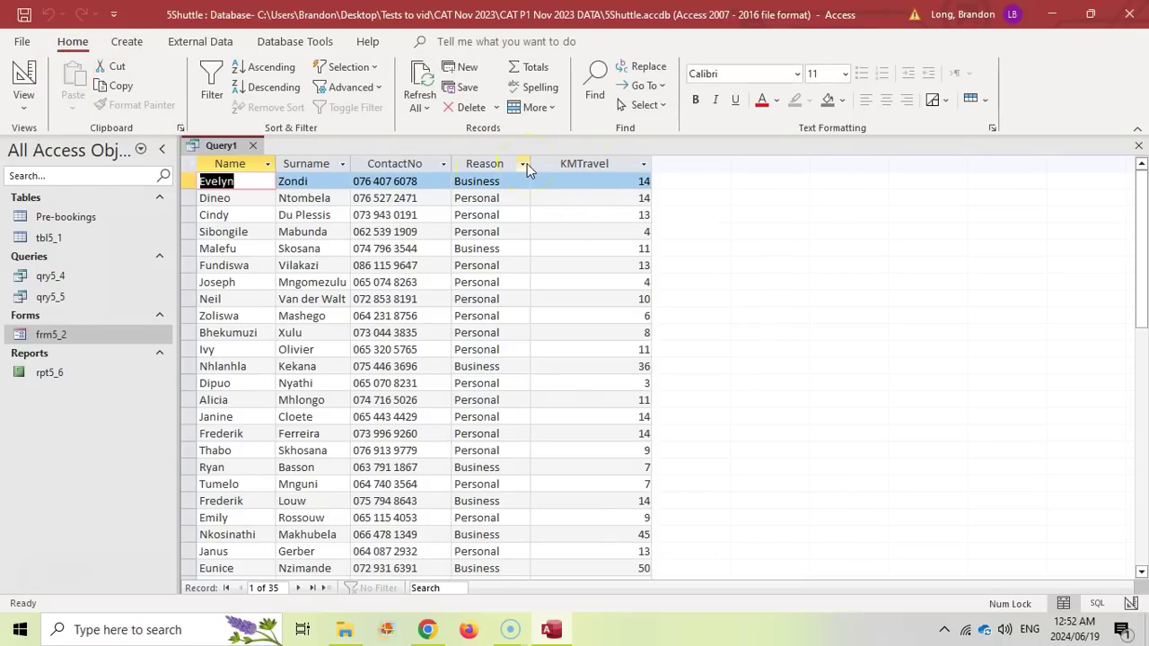
pyautogui.click(25, 85)
pyautogui.click(438, 634)
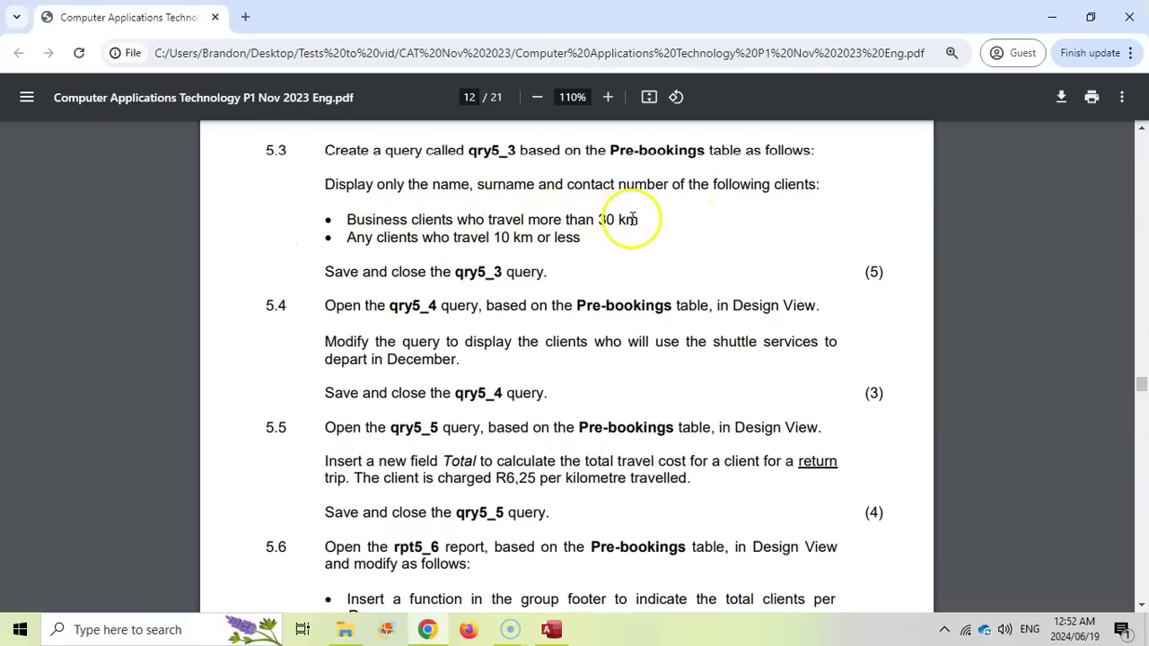
pyautogui.click(566, 638)
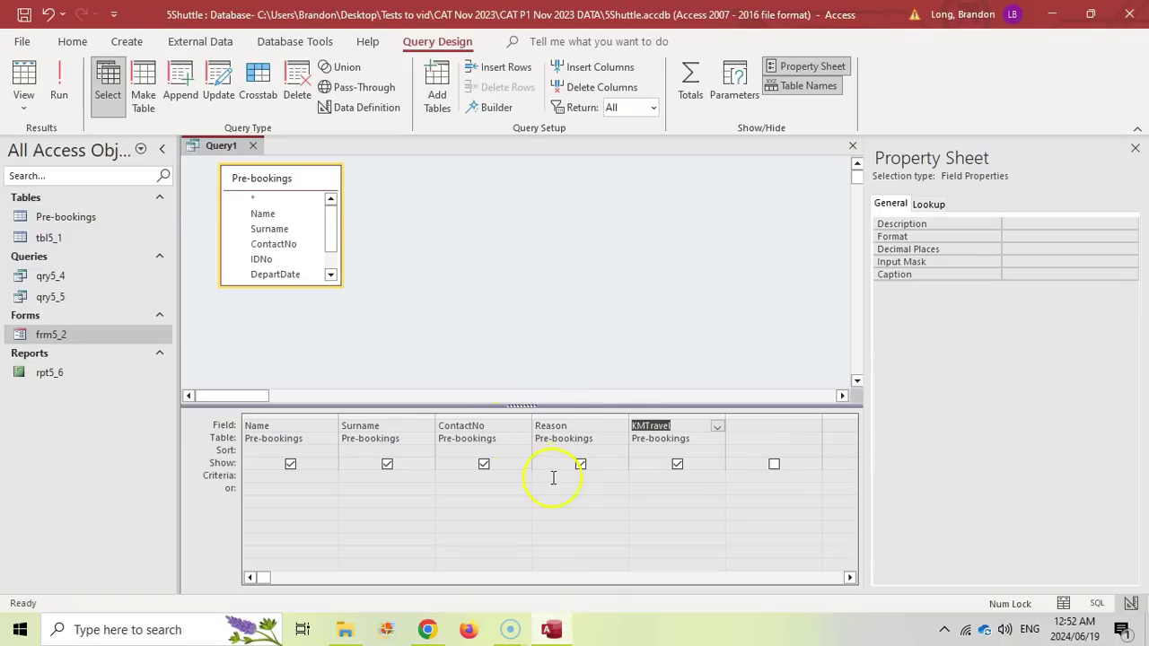
pyautogui.click(555, 475)
pyautogui.write('BUsiness')
# Check the distance condition in the exam PDF, set the KMTravel criterion to >30 in Access, and preview the filtered records.
pyautogui.click(659, 476)
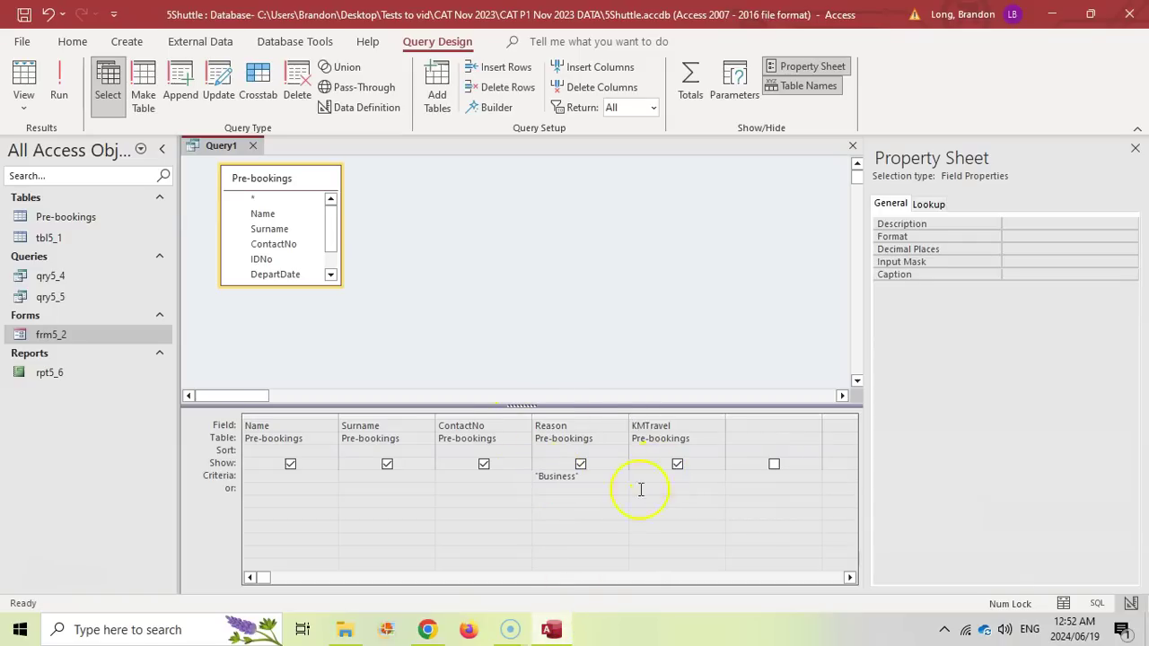
pyautogui.click(426, 629)
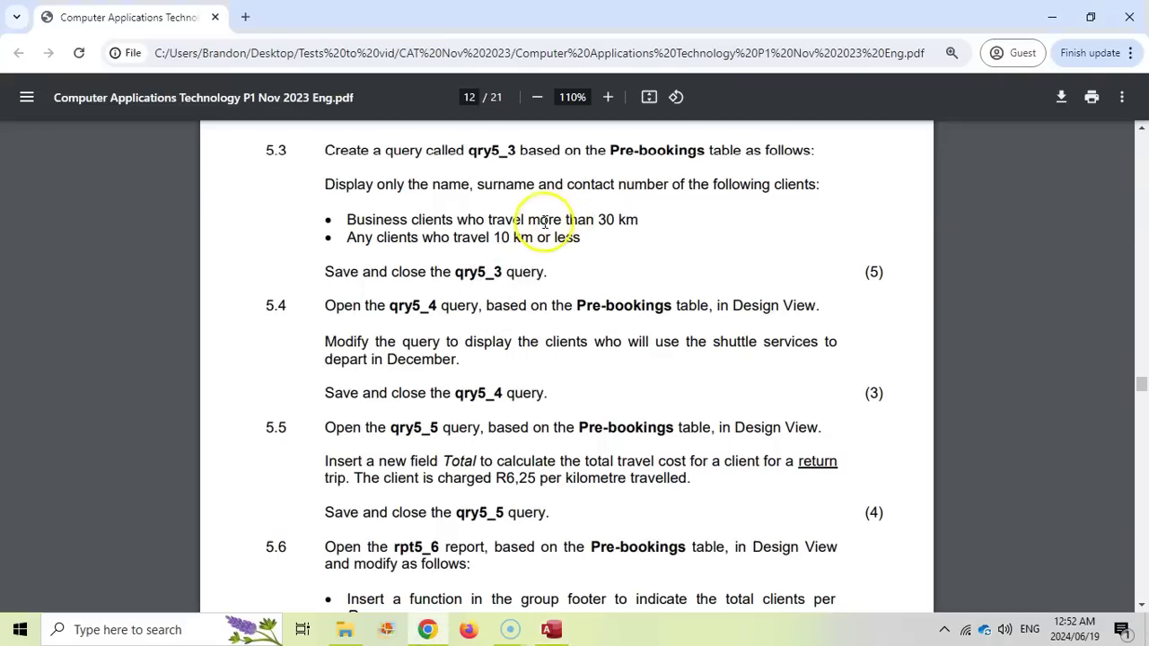
pyautogui.click(551, 629)
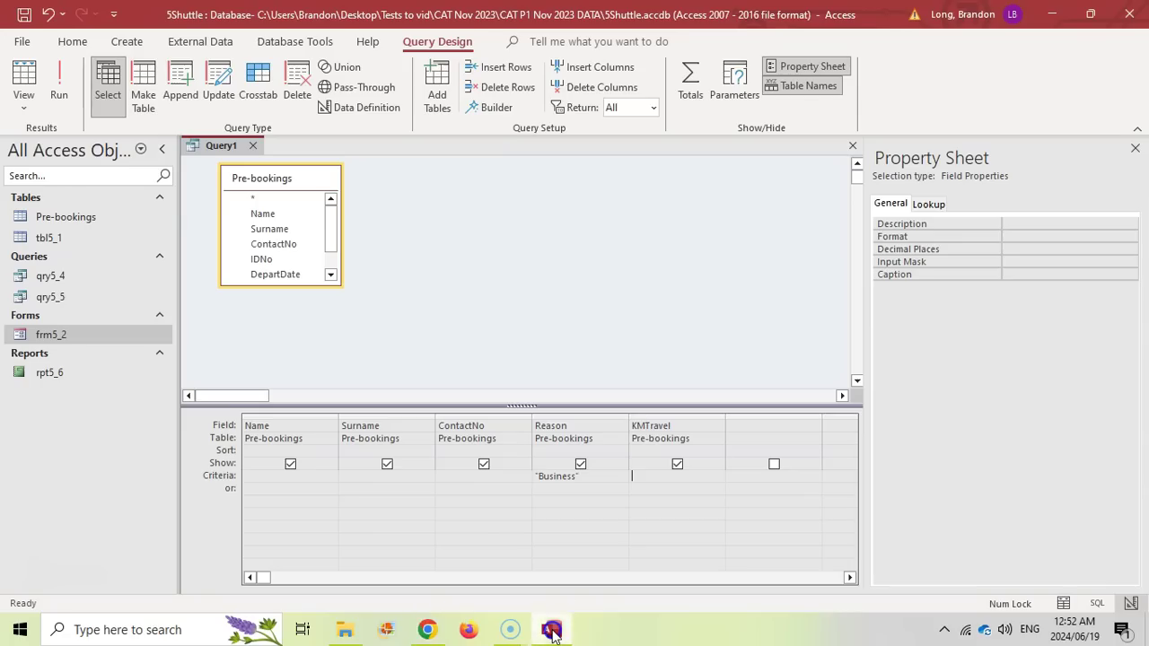
pyautogui.click(58, 90)
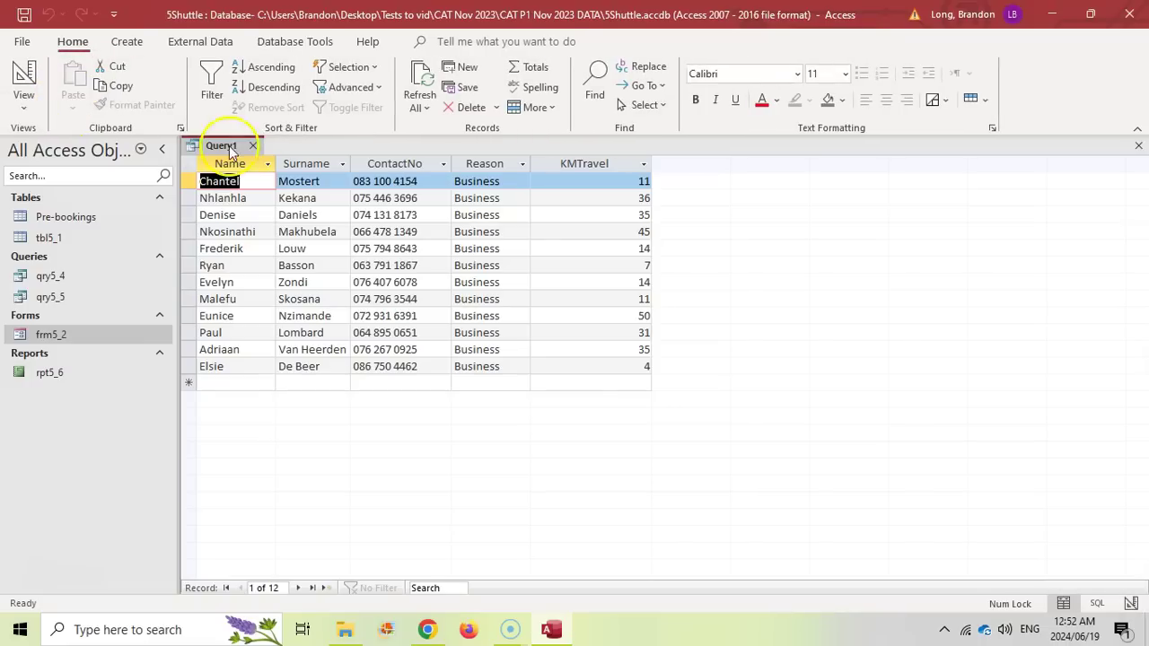
pyautogui.click(24, 76)
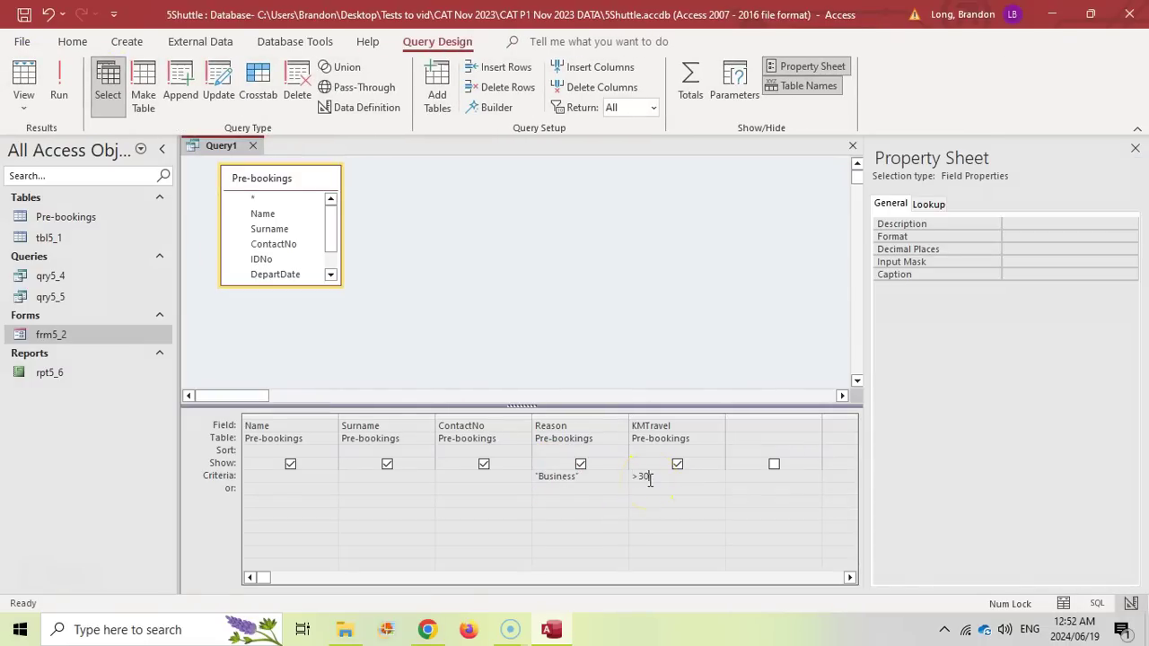
pyautogui.click(59, 90)
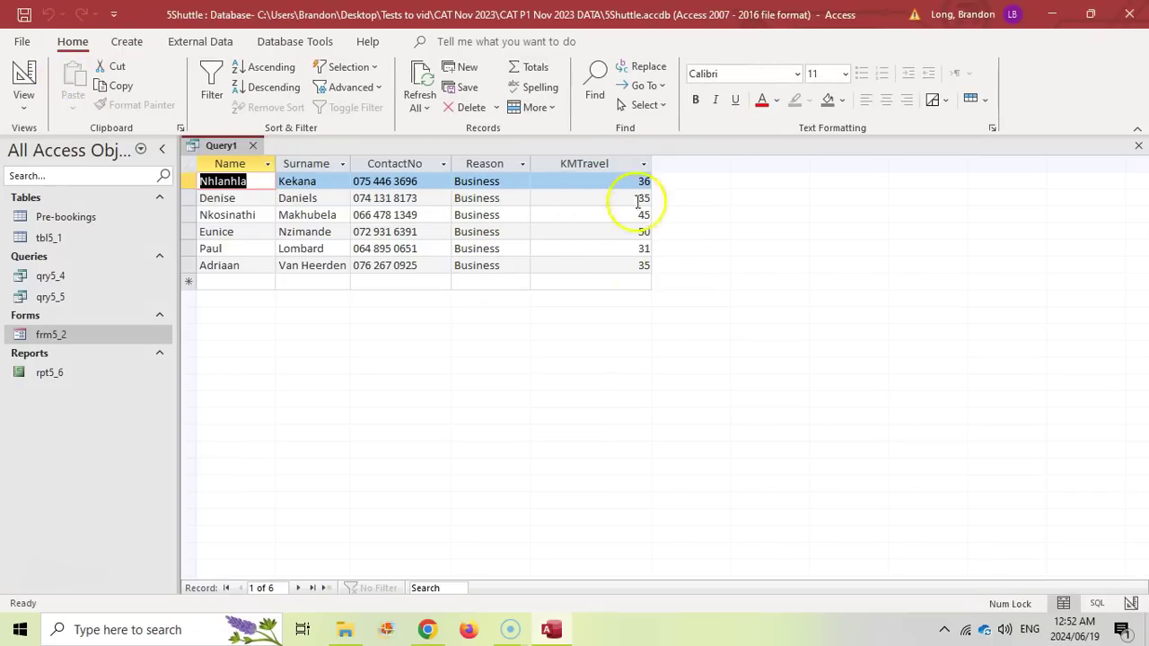
pyautogui.click(25, 76)
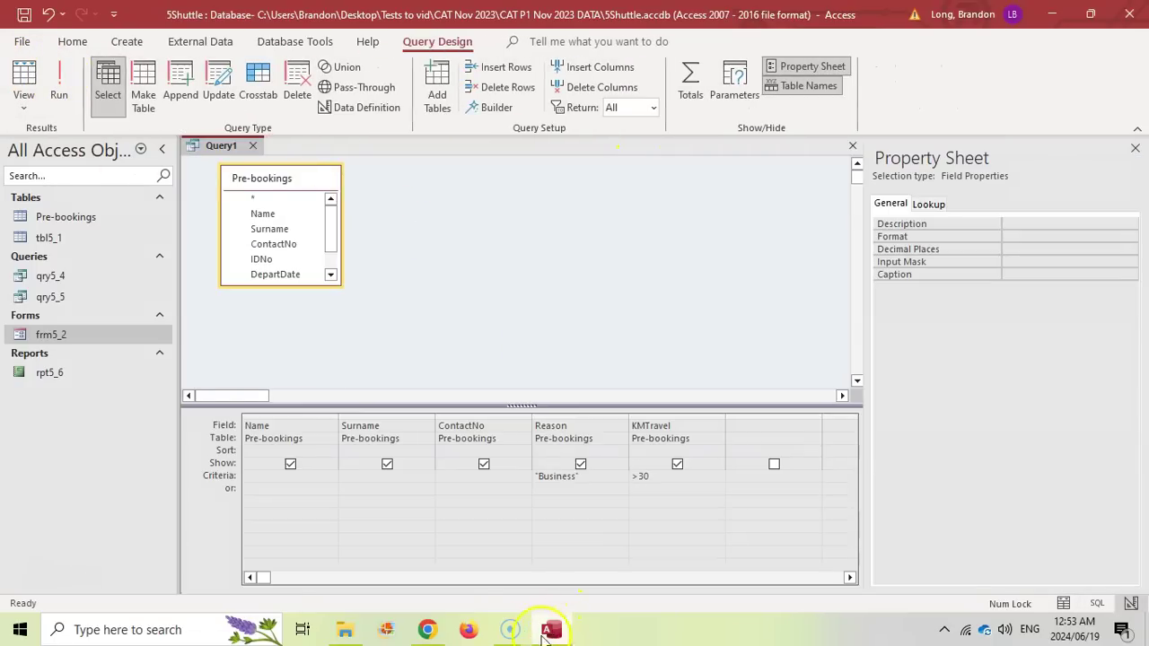
# Check the second condition in the exam PDF and try the KMTravel criterion >30 OR <=10 in Access by running the query.
pyautogui.click(426, 630)
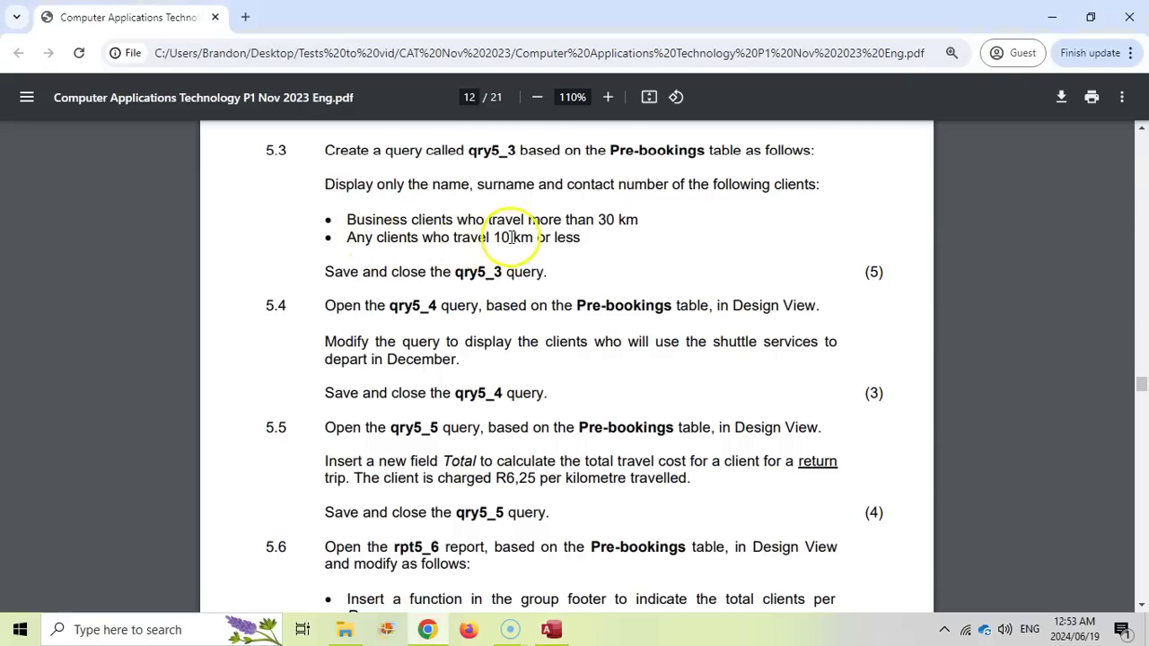
pyautogui.click(551, 630)
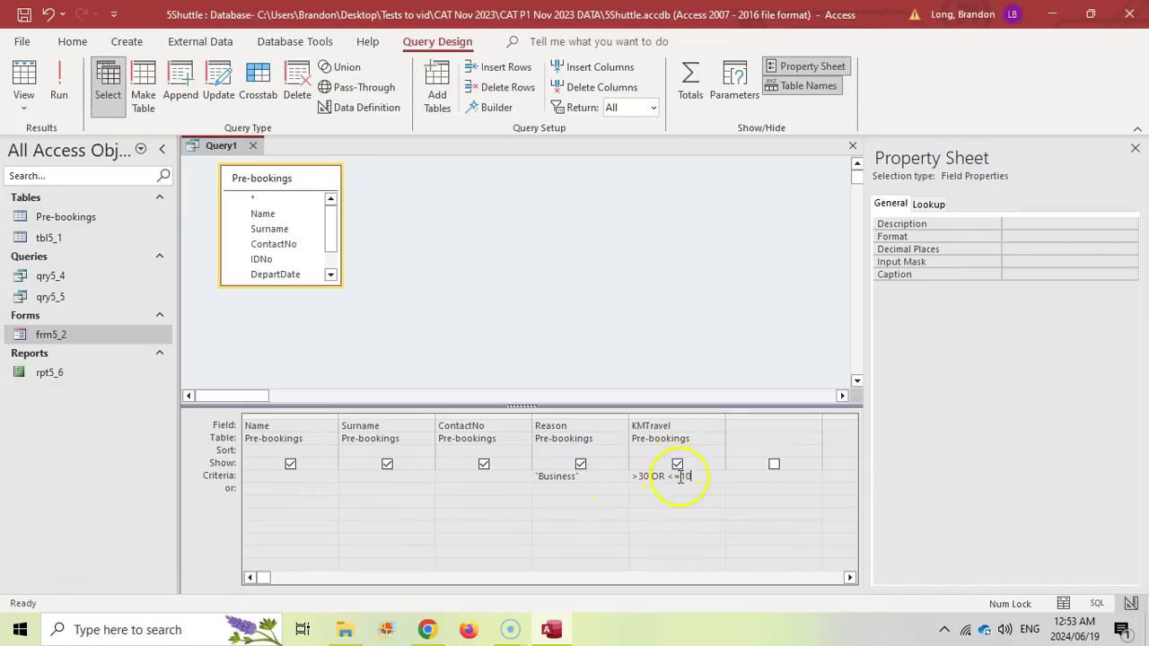
pyautogui.click(58, 90)
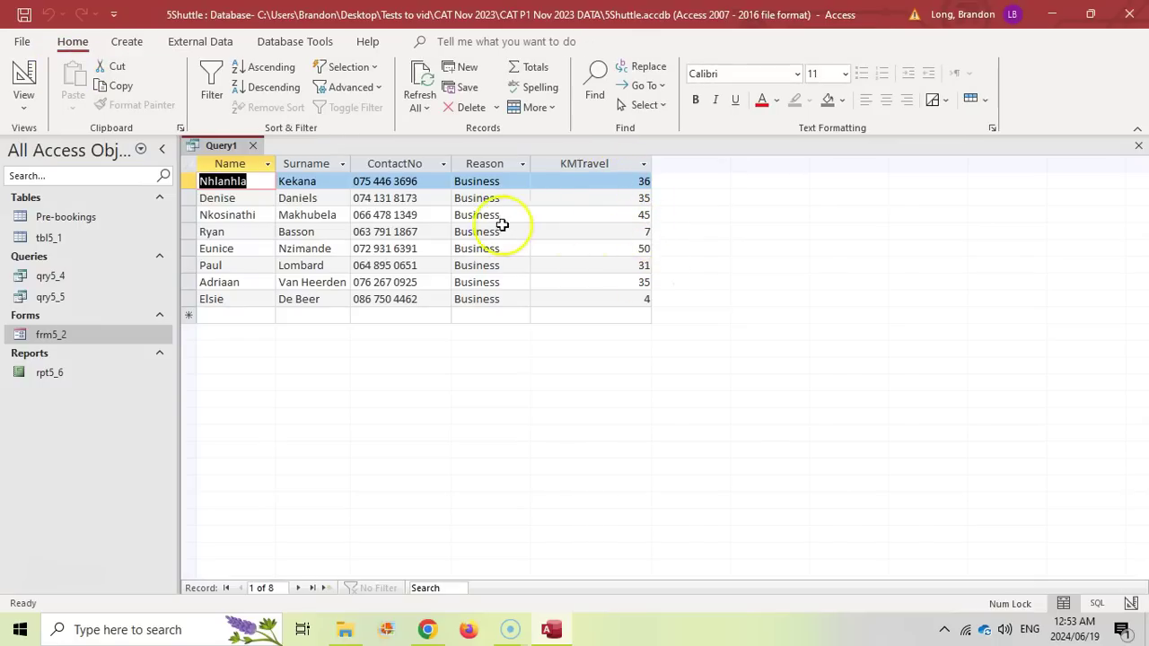
# Keep >30 as the KMTravel criterion, enter <=10 in its "or" row instead, and check both conditions against the exam PDF.
pyautogui.click(25, 79)
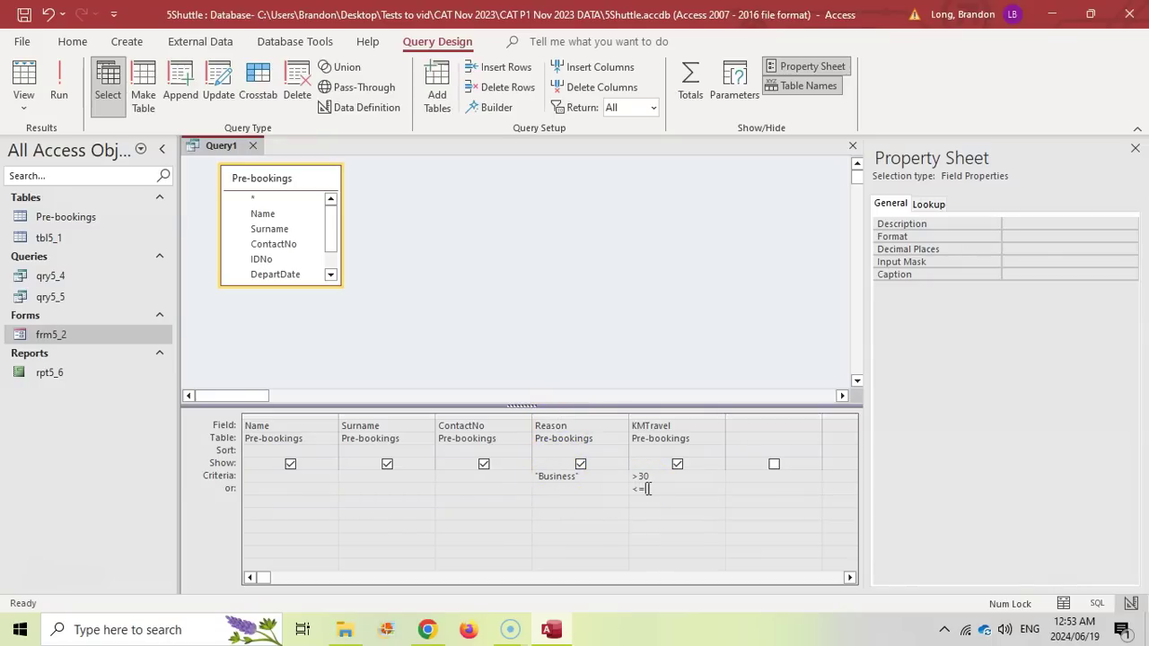
pyautogui.click(427, 630)
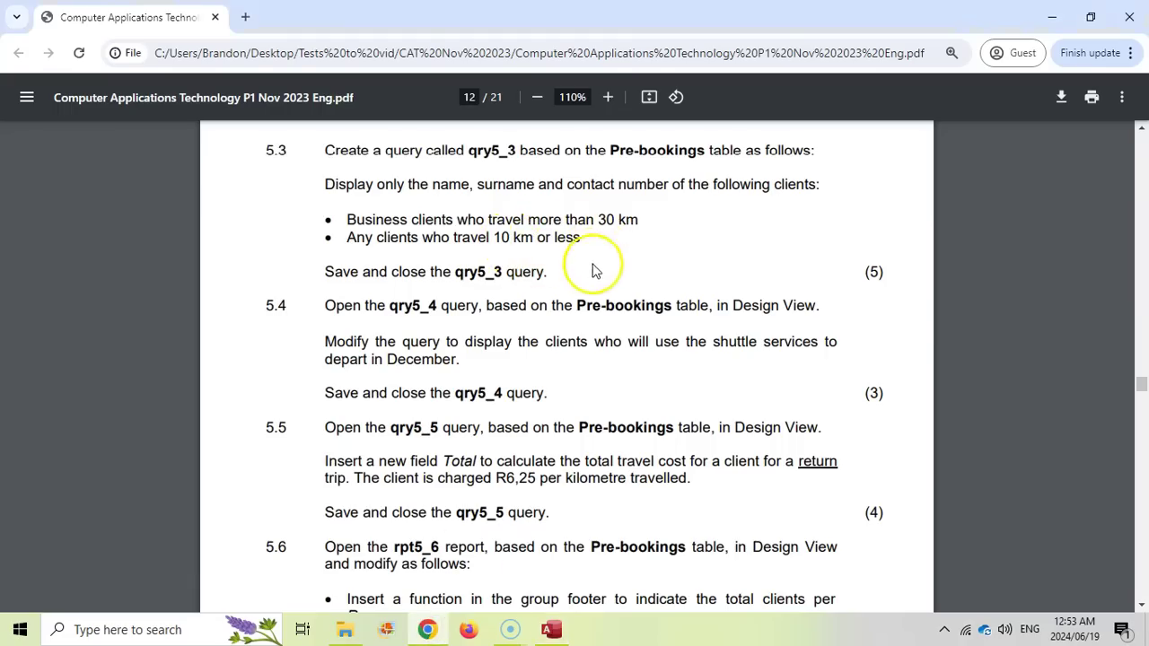
pyautogui.click(551, 630)
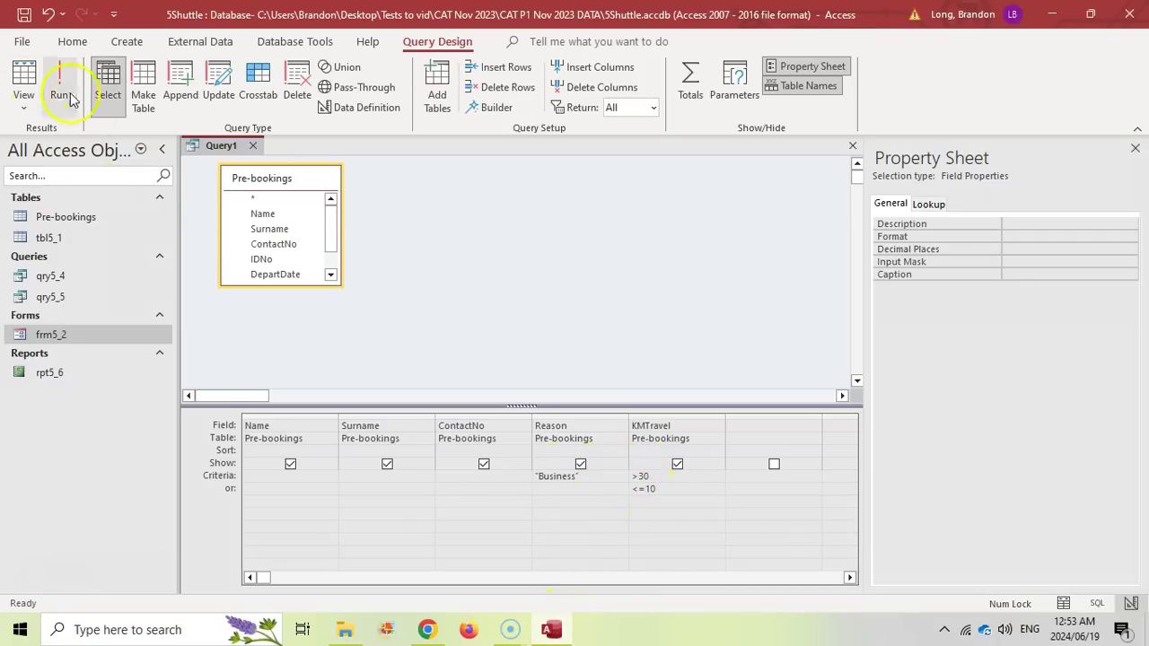
# Run the query to check its records and save it as qry5_3.
pyautogui.click(60, 83)
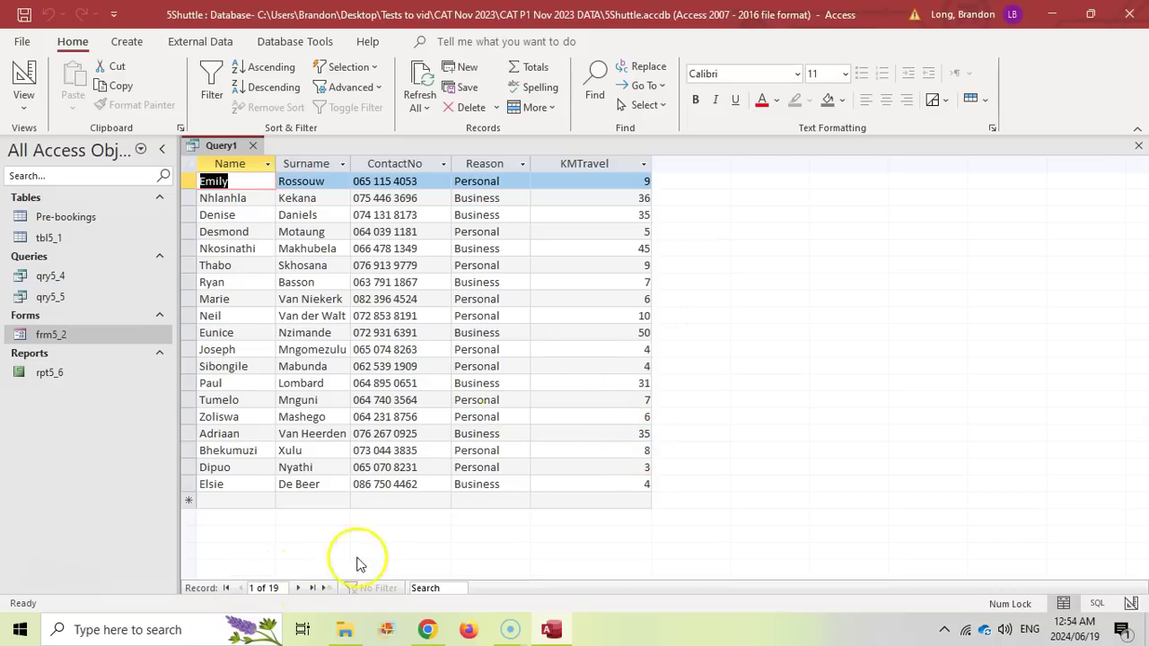
pyautogui.click(25, 16)
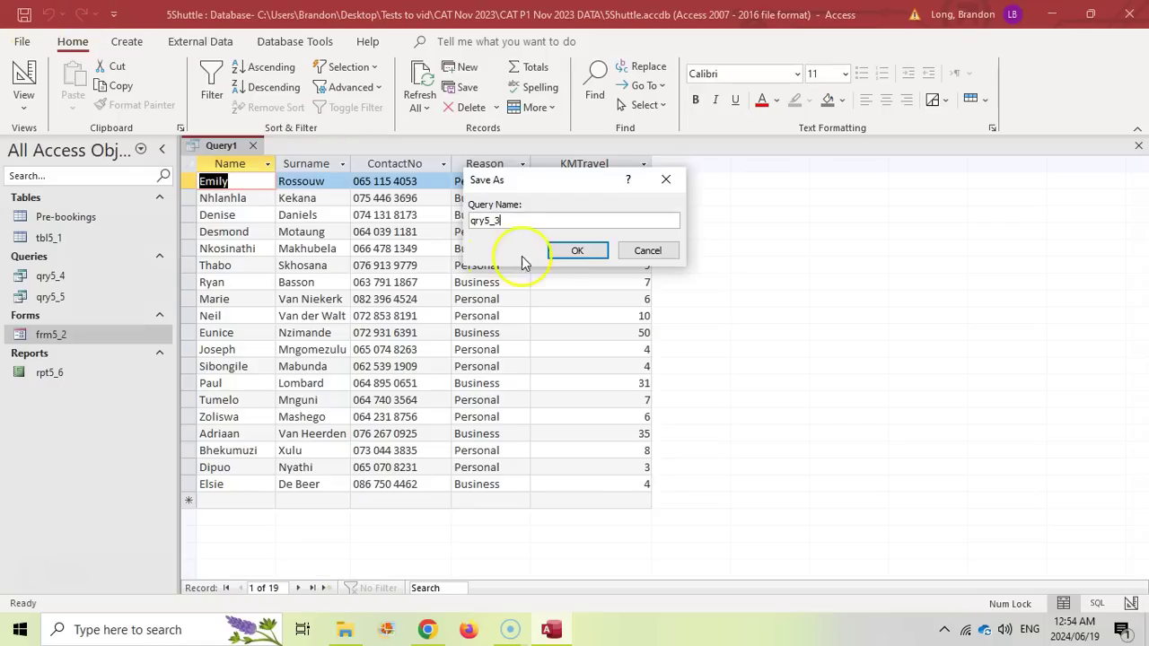
pyautogui.click(571, 251)
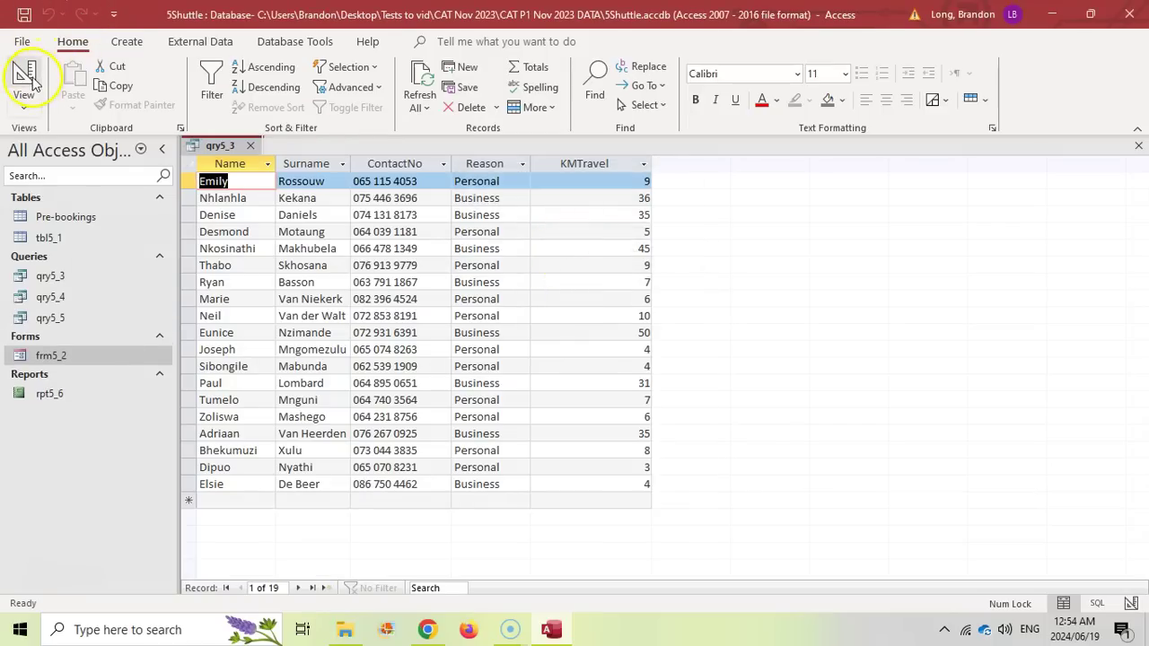
# Recheck the display requirement in the exam PDF, hide the Reason and KMTravel fields in qry5_3's output, and run the query.
pyautogui.click(31, 79)
pyautogui.click(428, 628)
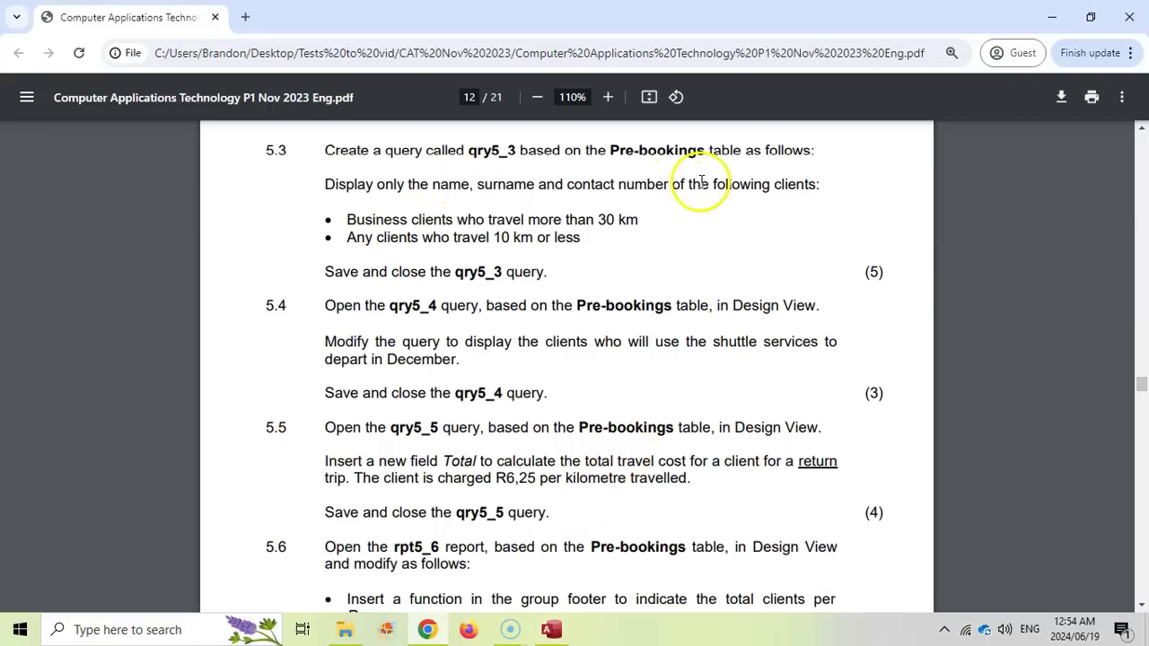
pyautogui.click(550, 629)
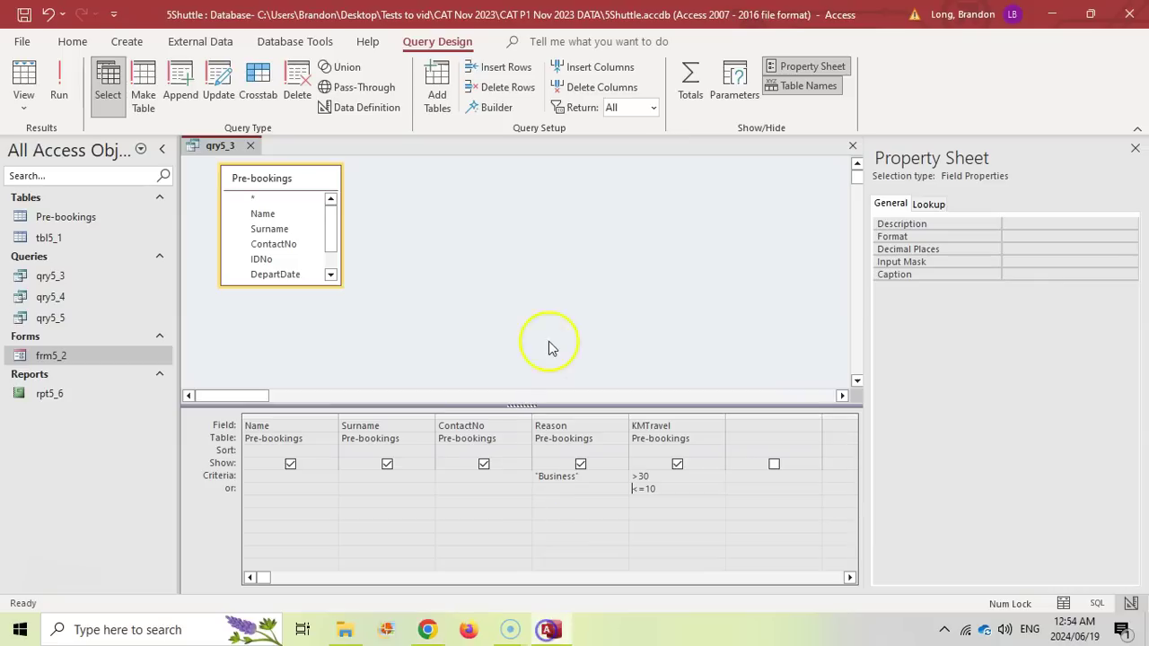
pyautogui.click(580, 464)
pyautogui.click(677, 464)
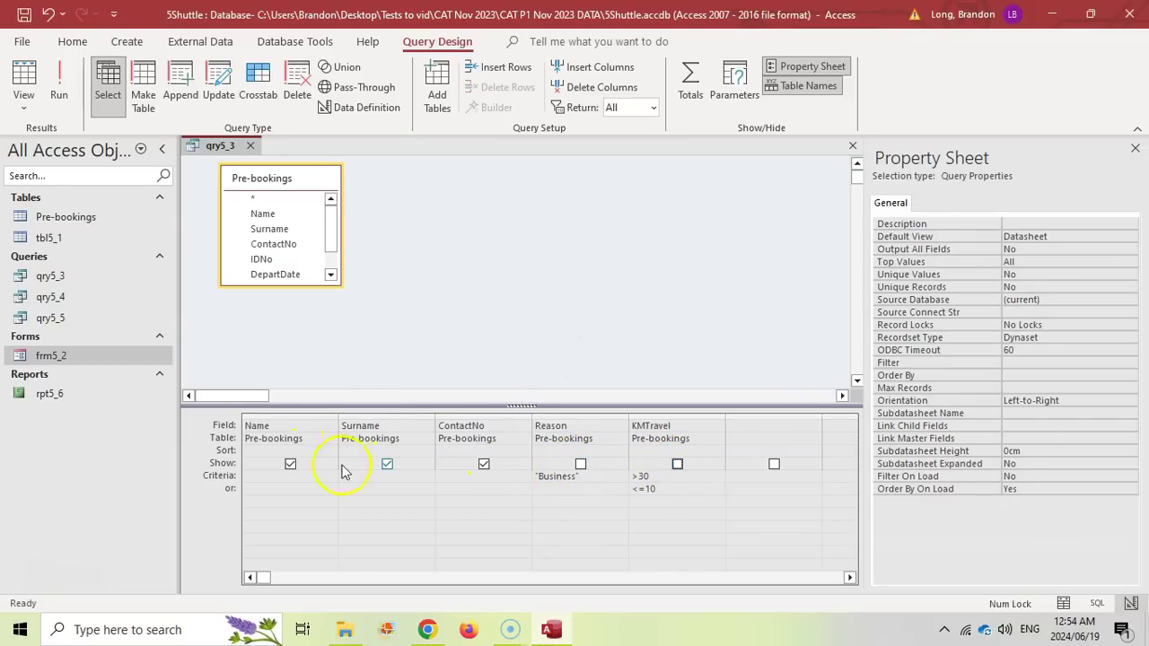
pyautogui.click(59, 89)
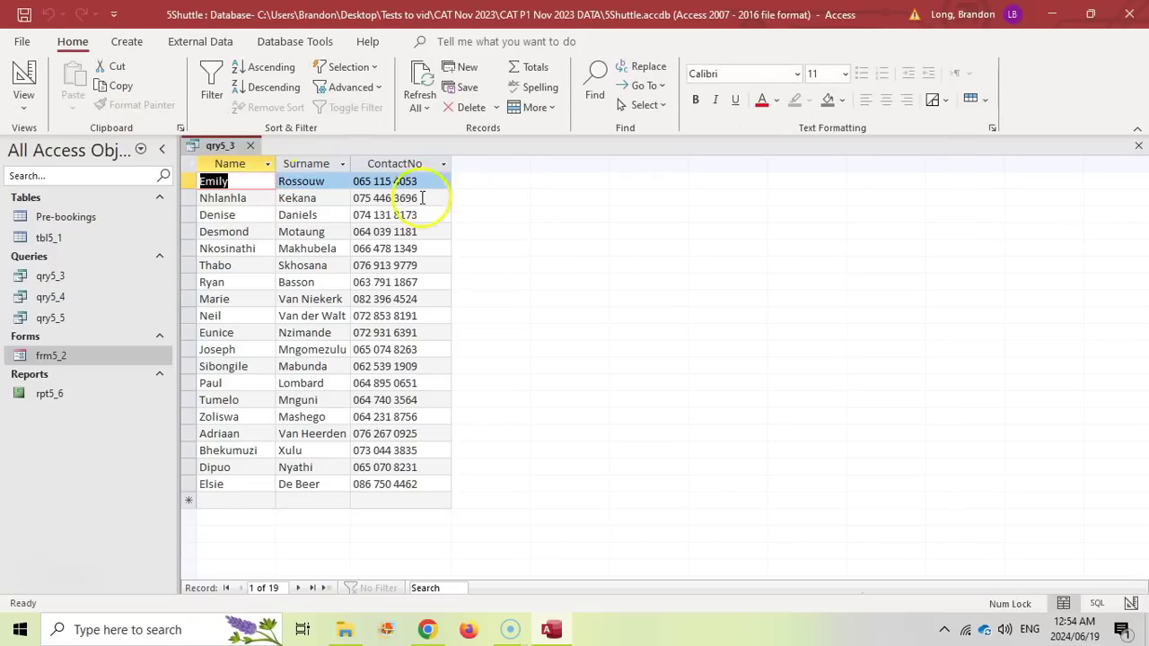
# Save and close the qry5_3 query, and read the qry5_4 instructions in the exam PDF.
pyautogui.click(23, 79)
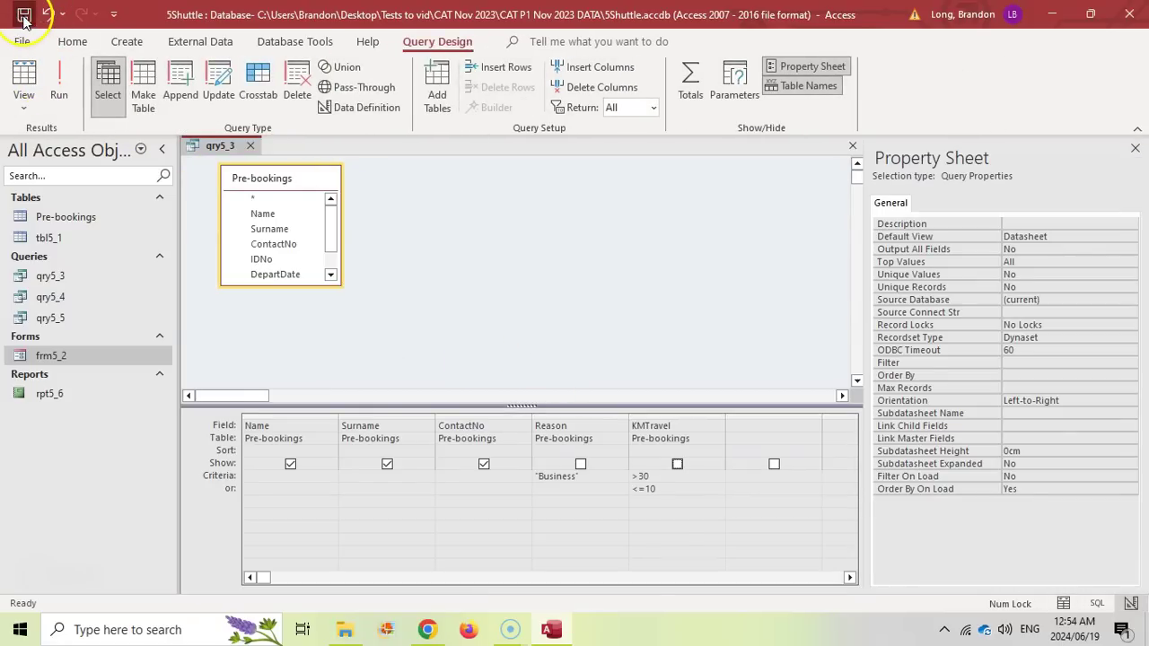
pyautogui.click(251, 151)
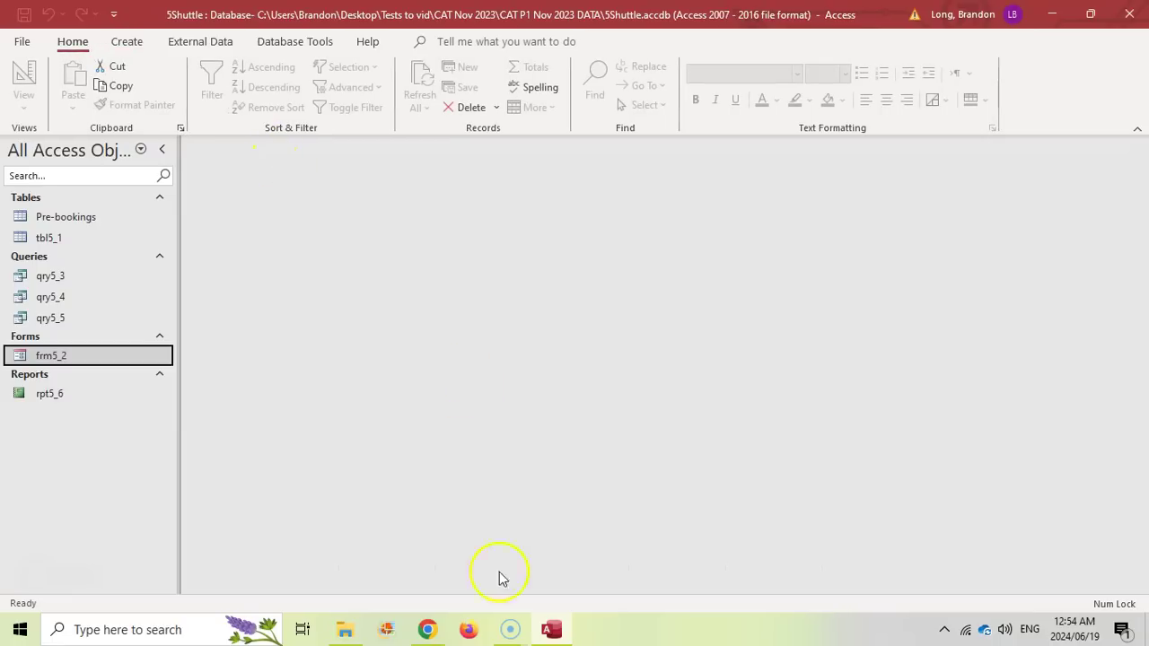
pyautogui.click(427, 629)
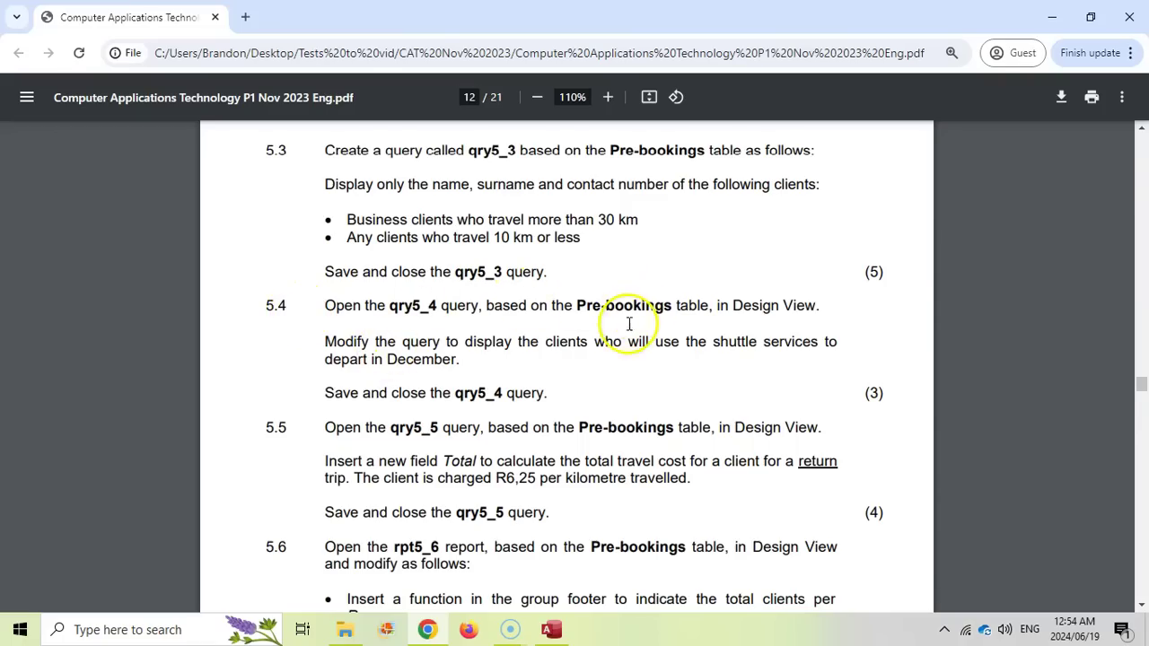
pyautogui.click(551, 629)
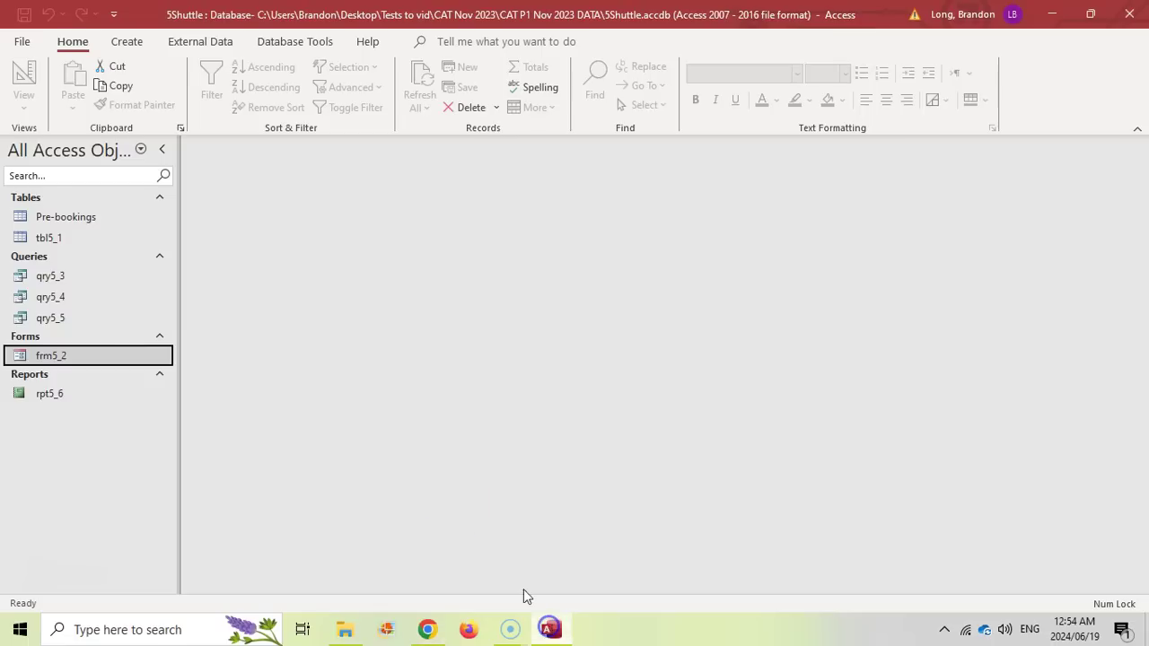
# Open the qry5_4 query in Design View and recheck its requirement in the exam PDF.
pyautogui.doubleClick(72, 296)
pyautogui.click(25, 106)
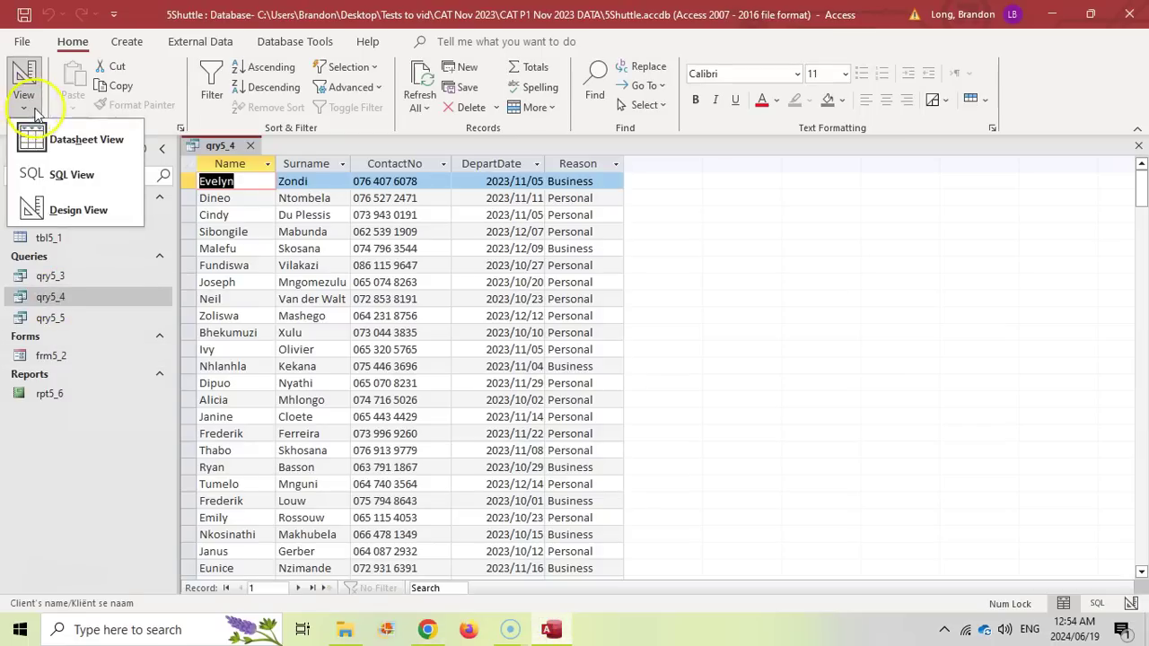
pyautogui.hotkey('alt', 'Tab')
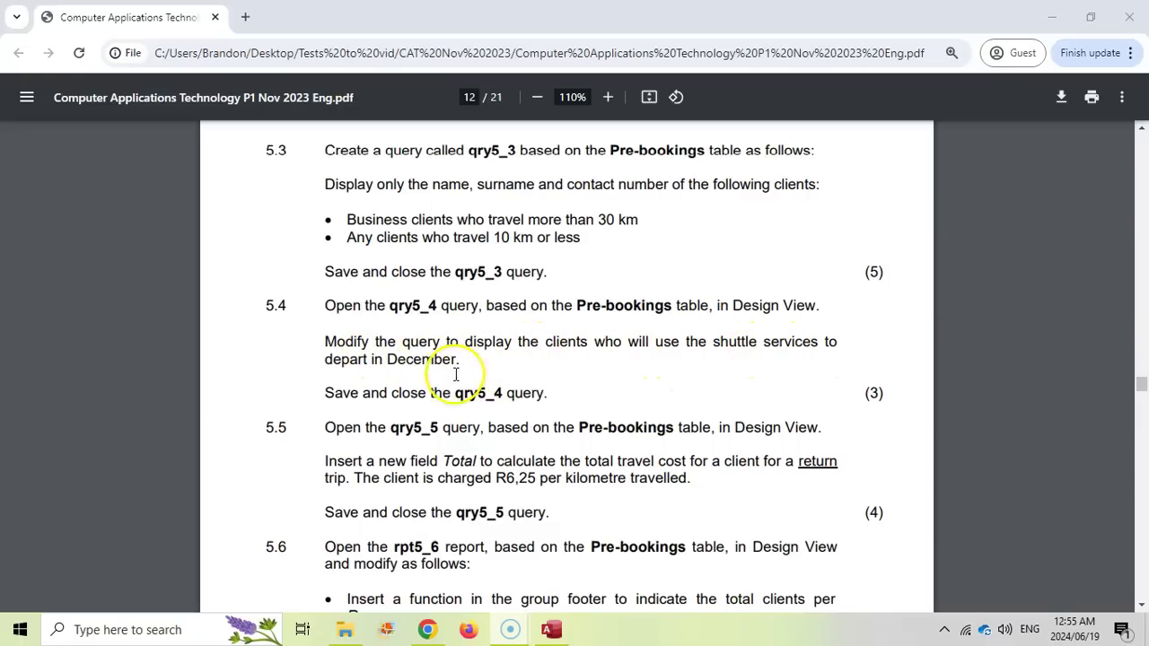
pyautogui.hotkey('alt', 'Tab')
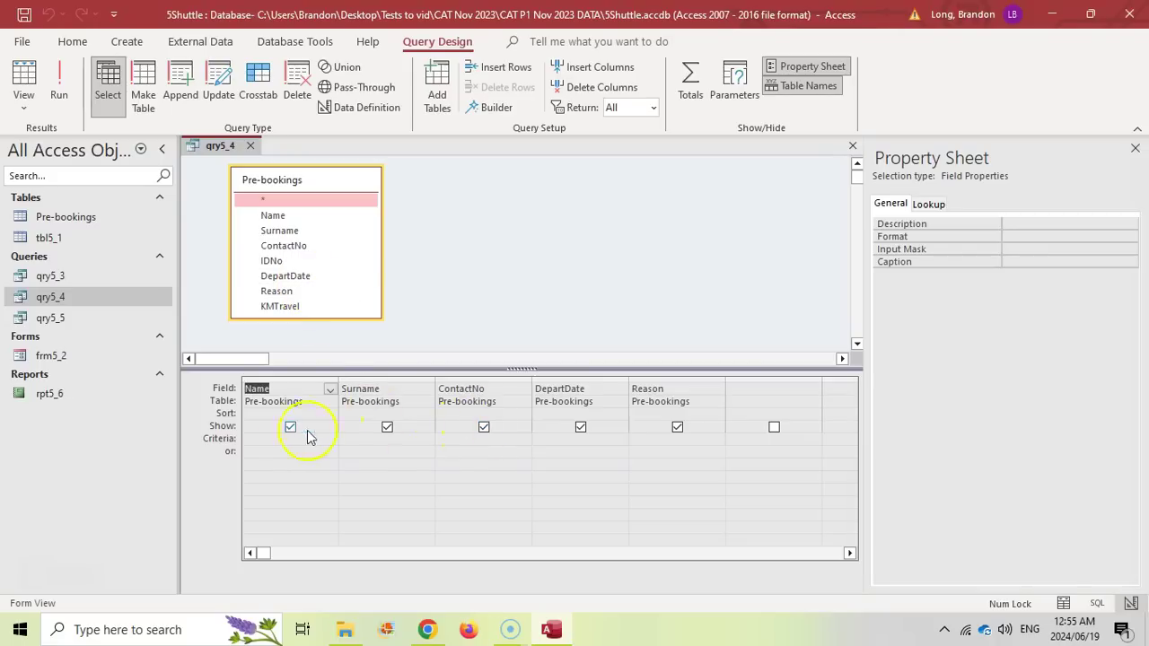
# Run qry5_4 and examine how the DepartDate values are written against the December requirement in the exam PDF.
pyautogui.click(58, 85)
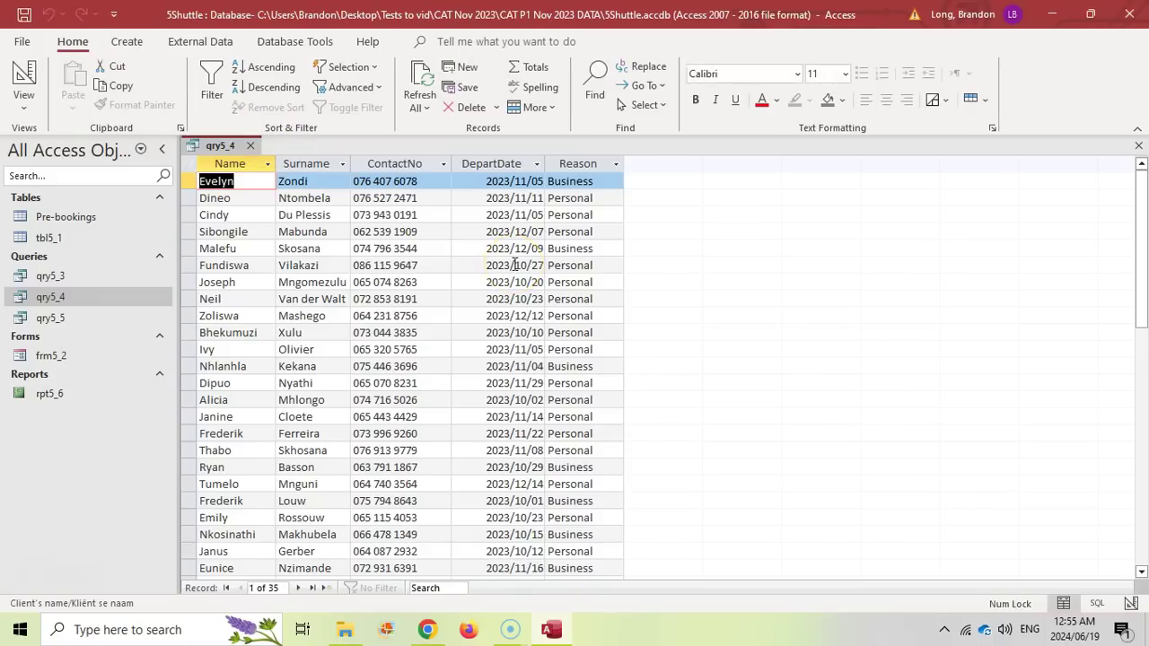
pyautogui.click(509, 266)
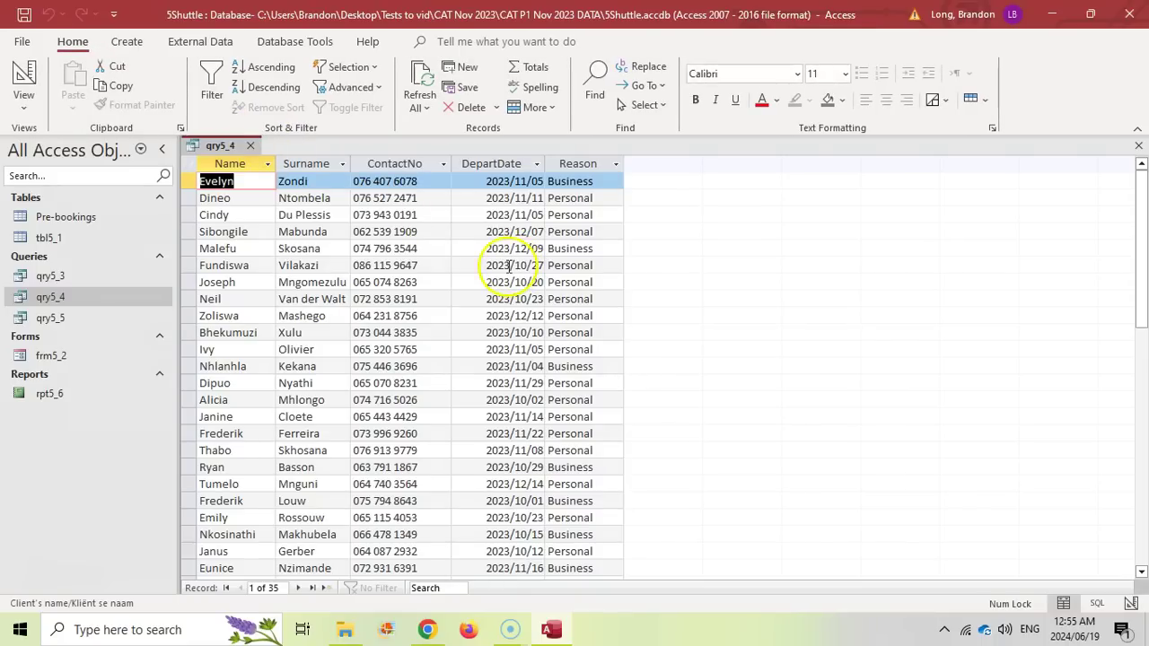
pyautogui.hotkey('alt', 'Tab')
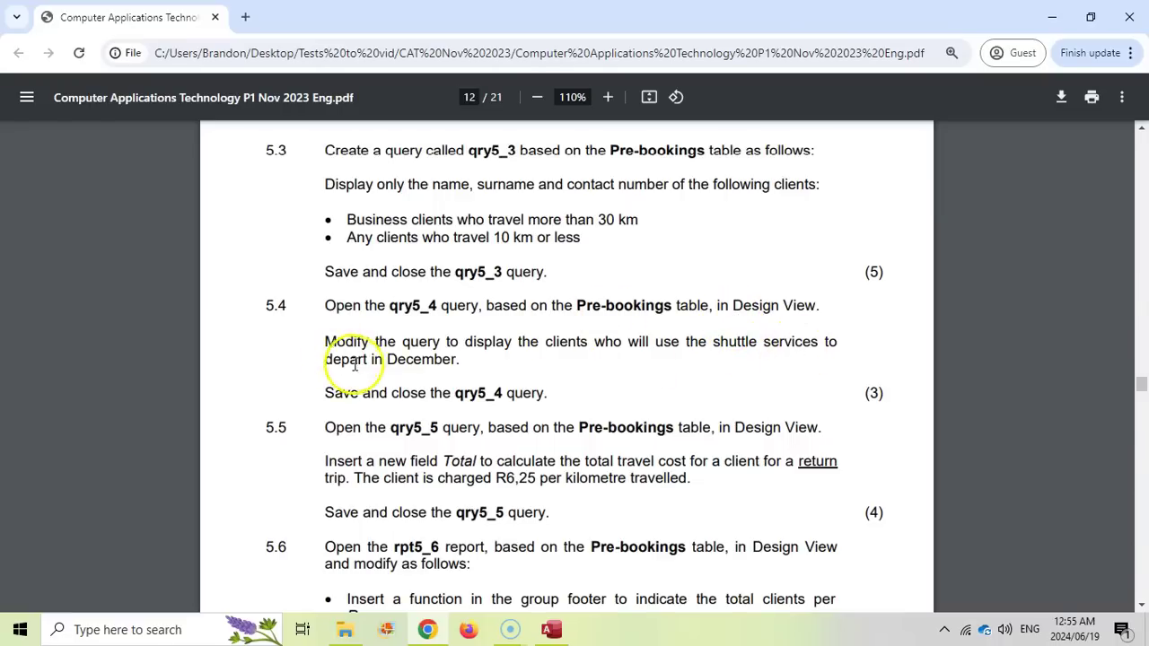
pyautogui.moveTo(388, 359); pyautogui.dragTo(457, 360)
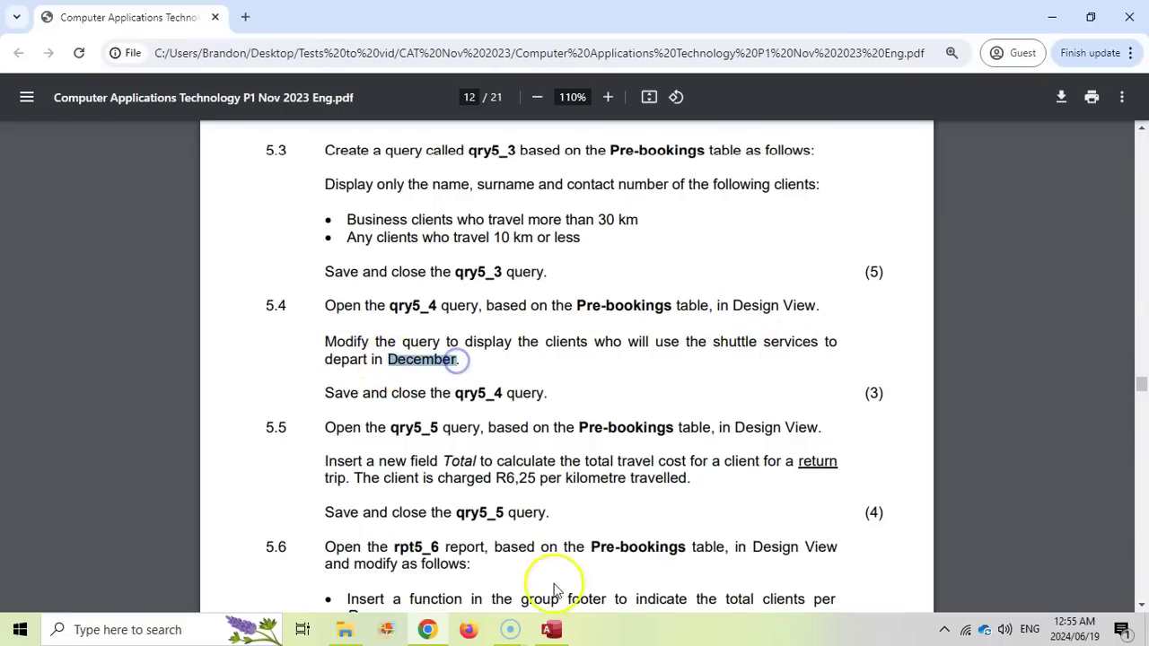
pyautogui.click(550, 629)
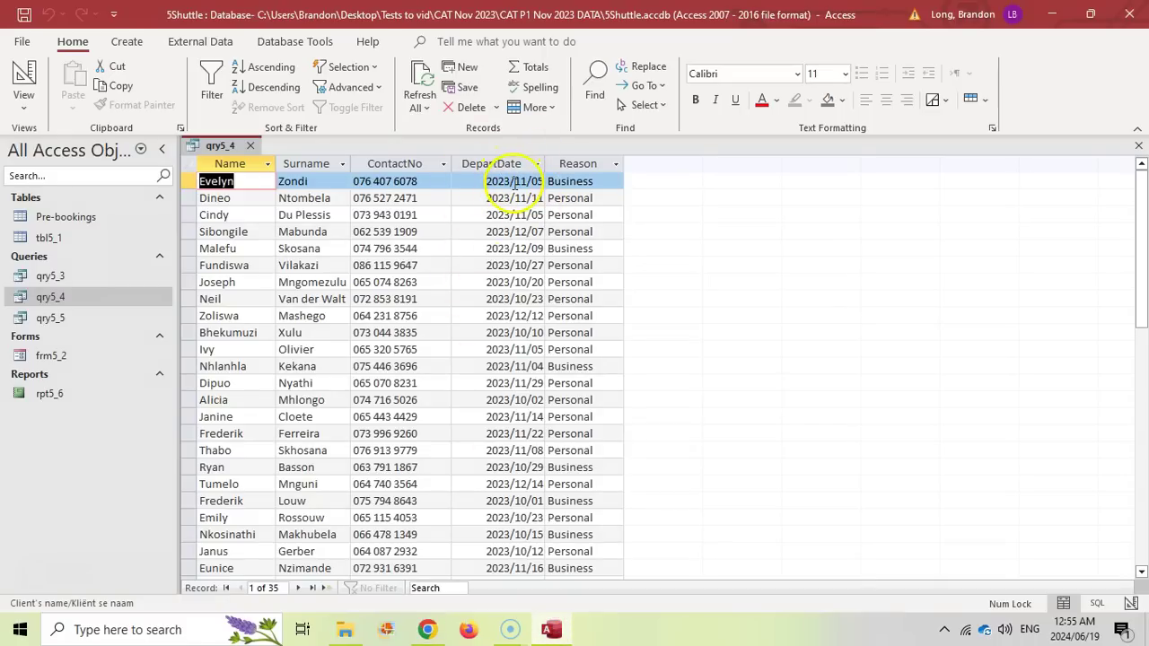
pyautogui.scroll(-3, 506, 520)
pyautogui.scroll(3, 505, 520)
pyautogui.click(24, 73)
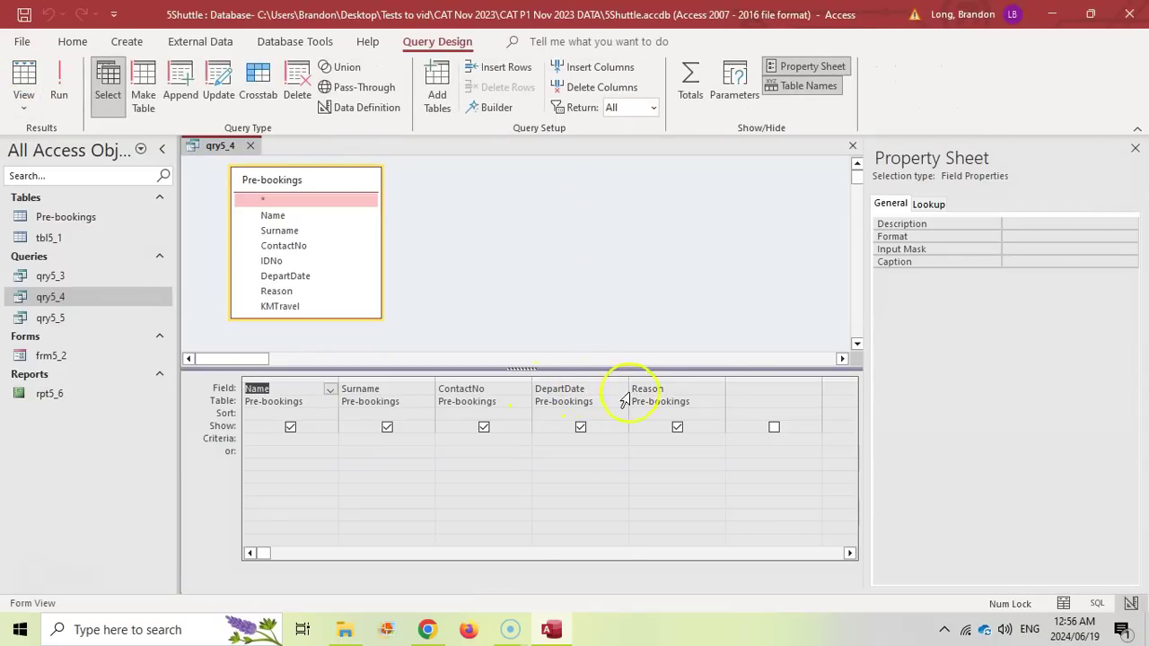
# Add a calculated field =Month(DepartDate) after the Reason field in qry5_4, widen its column, and run the query.
pyautogui.click(745, 389)
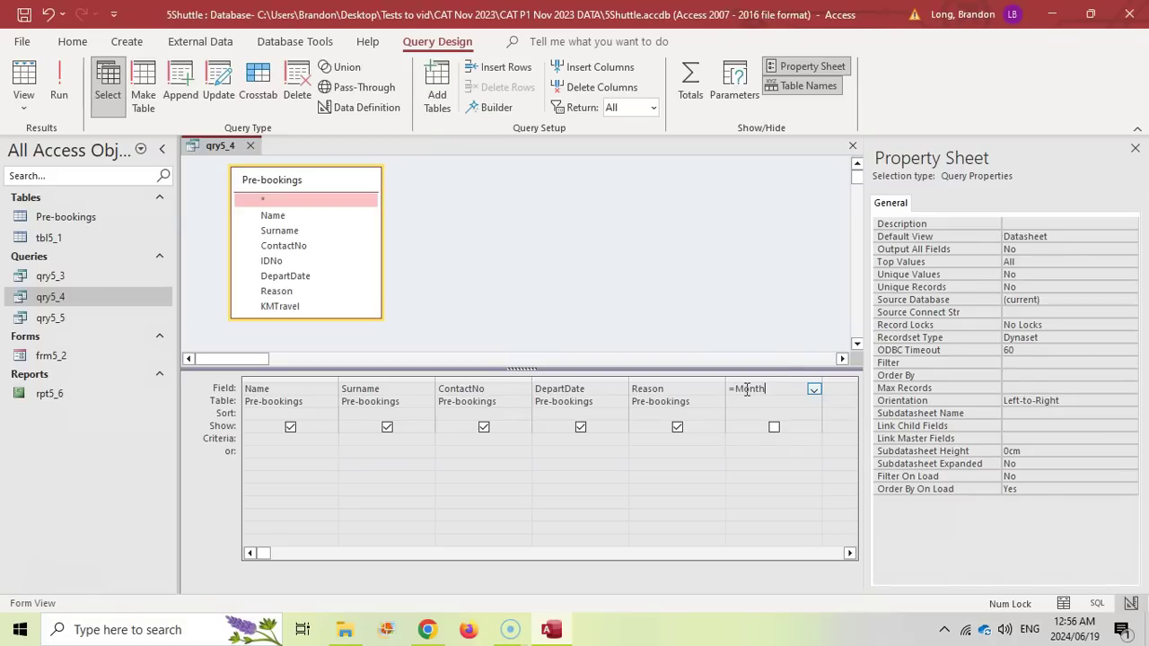
pyautogui.write('=Month(DepartDate')
pyautogui.moveTo(823, 377); pyautogui.dragTo(848, 375)
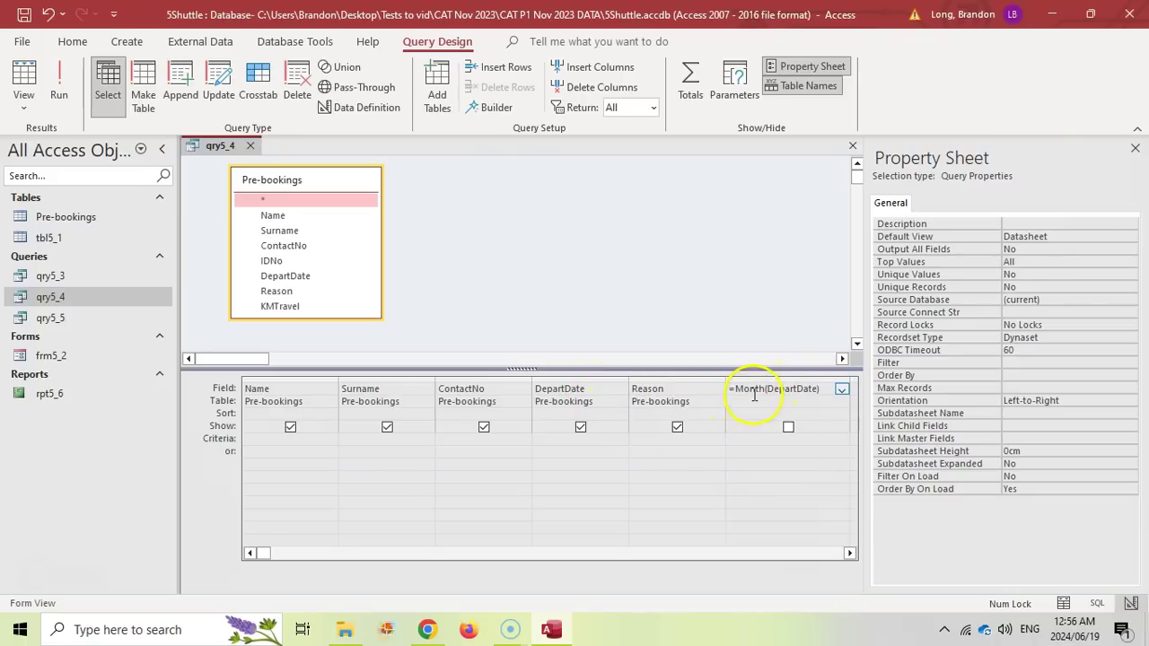
pyautogui.click(60, 74)
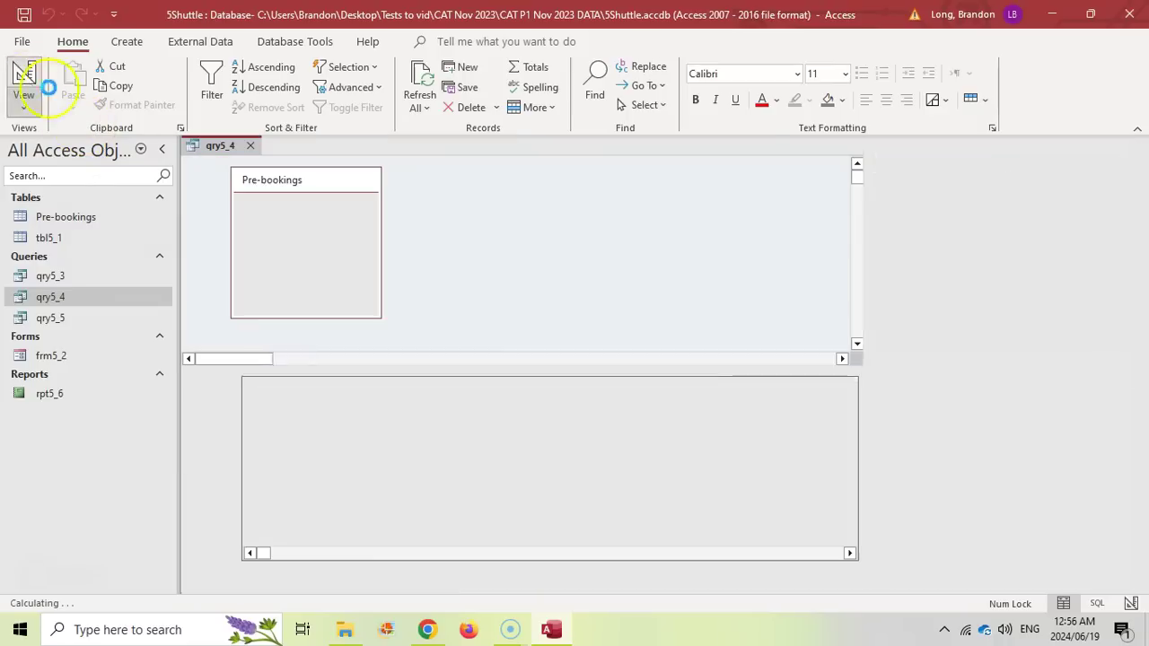
pyautogui.click(25, 81)
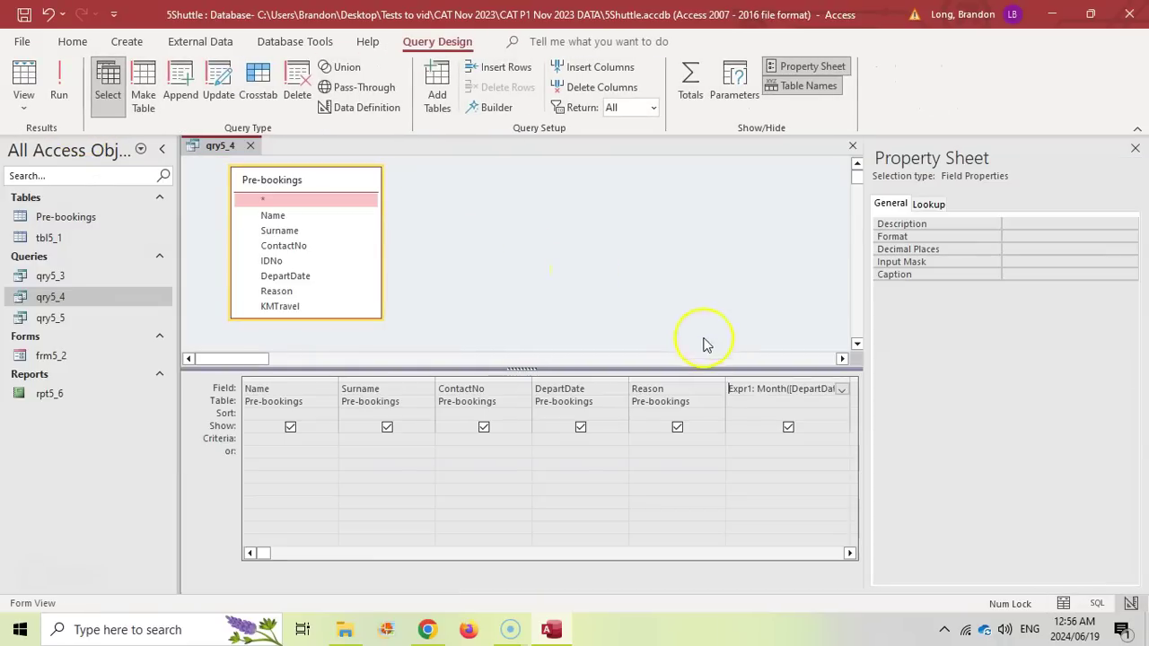
# Set the month field's criterion to 12, check it against the exam PDF, and run the query to inspect its records.
pyautogui.click(768, 440)
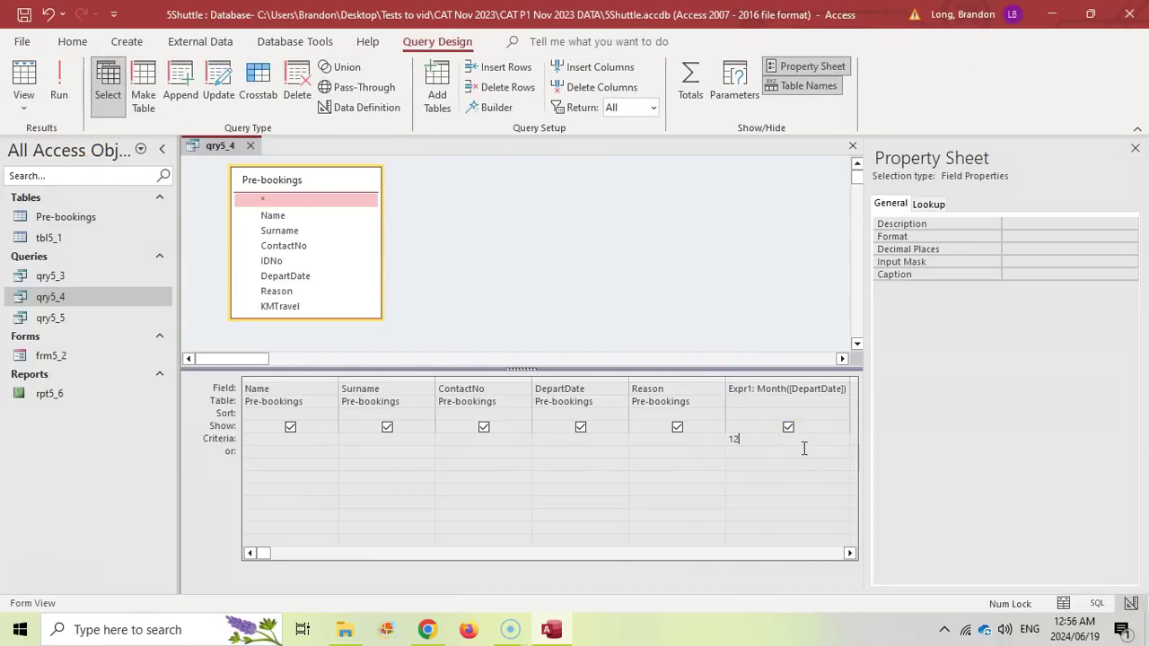
pyautogui.click(386, 629)
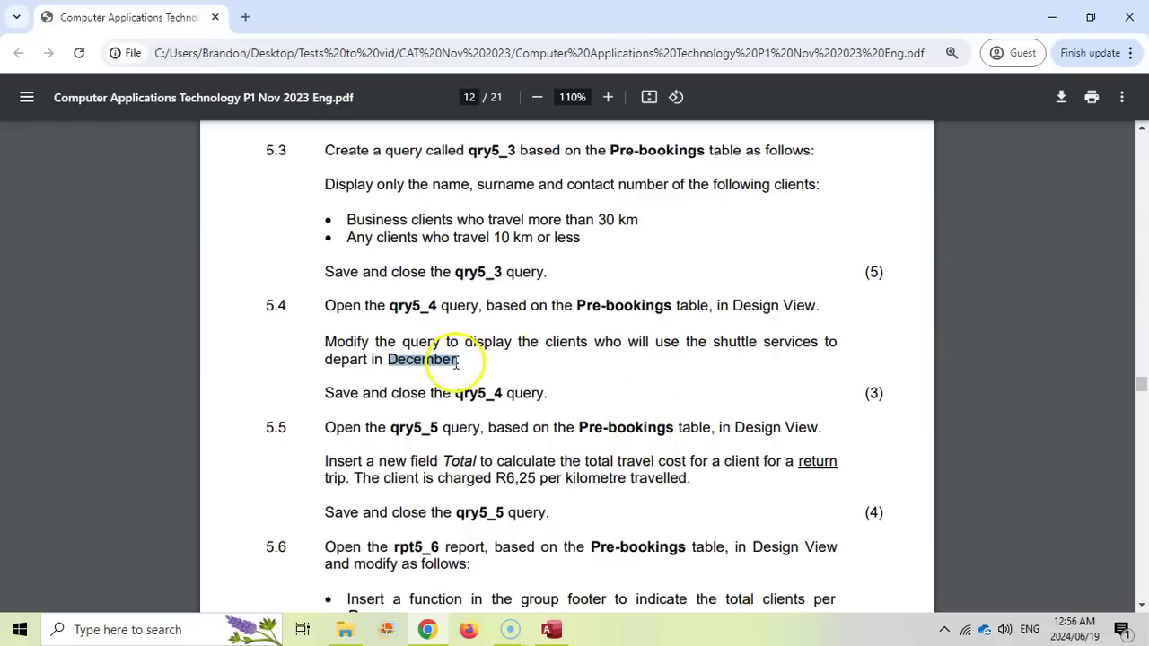
pyautogui.click(551, 629)
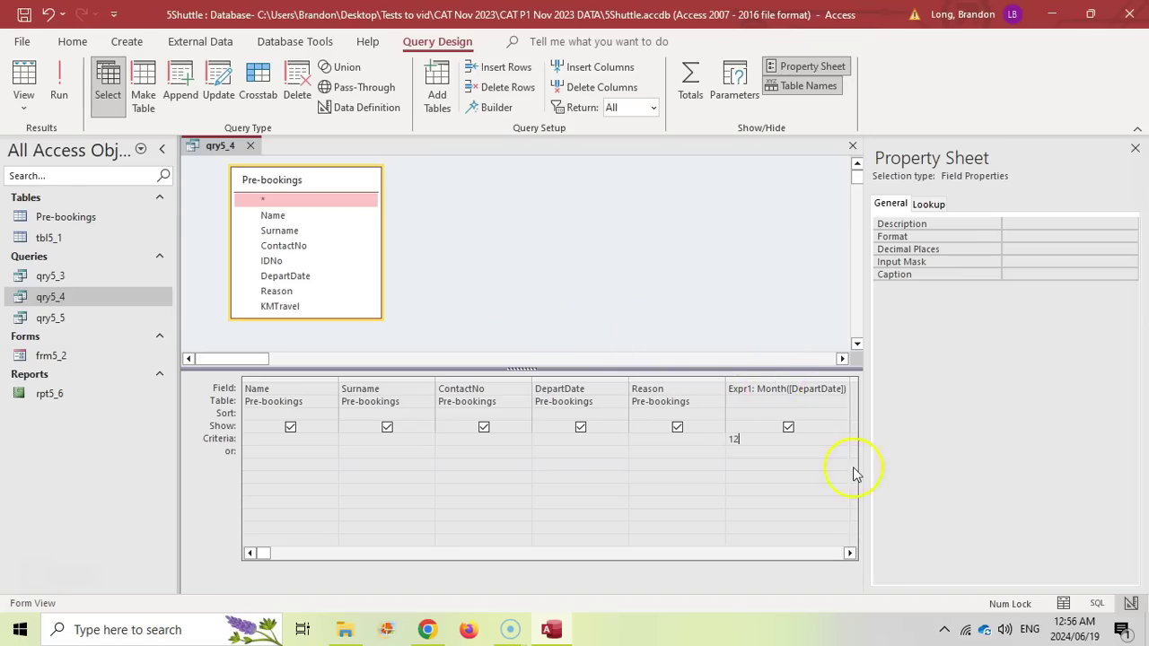
pyautogui.click(59, 85)
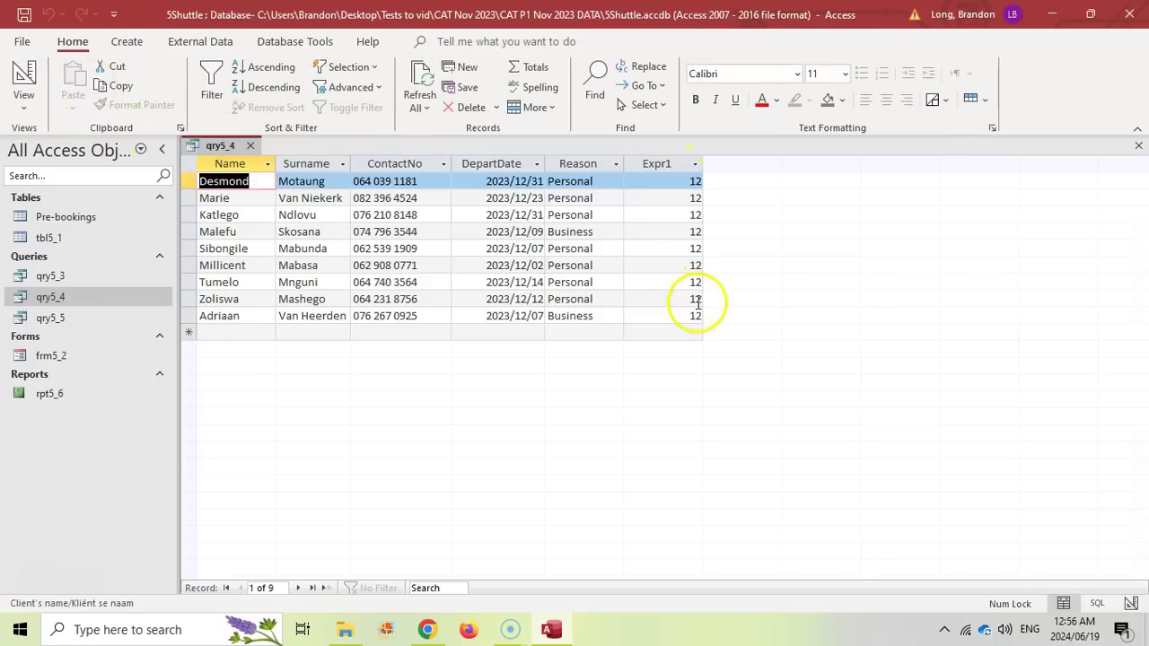
pyautogui.click(24, 76)
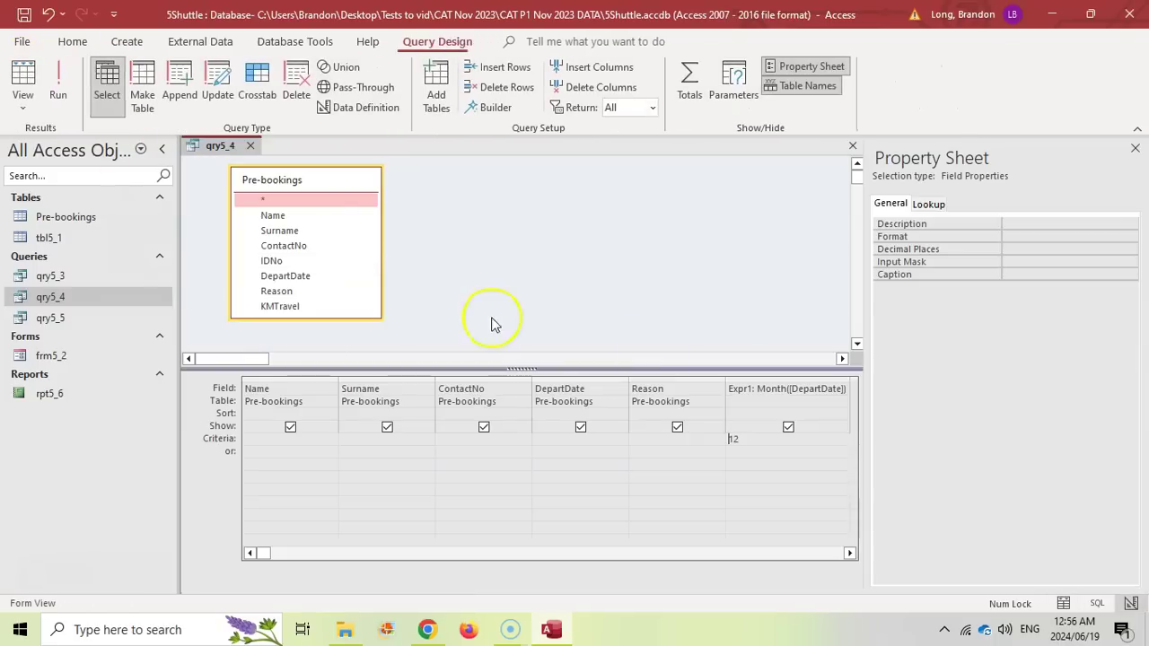
# Hide the calculated month field from the output and delete its column from the qry5_4 design.
pyautogui.click(788, 428)
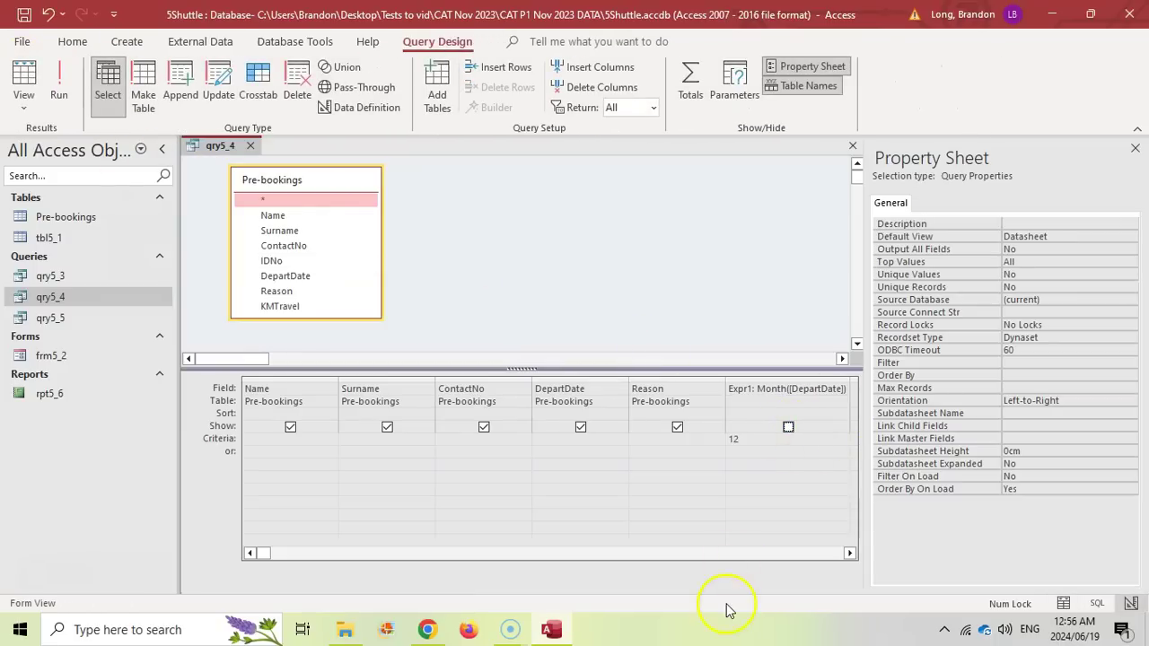
pyautogui.click(776, 377)
pyautogui.press('Delete')
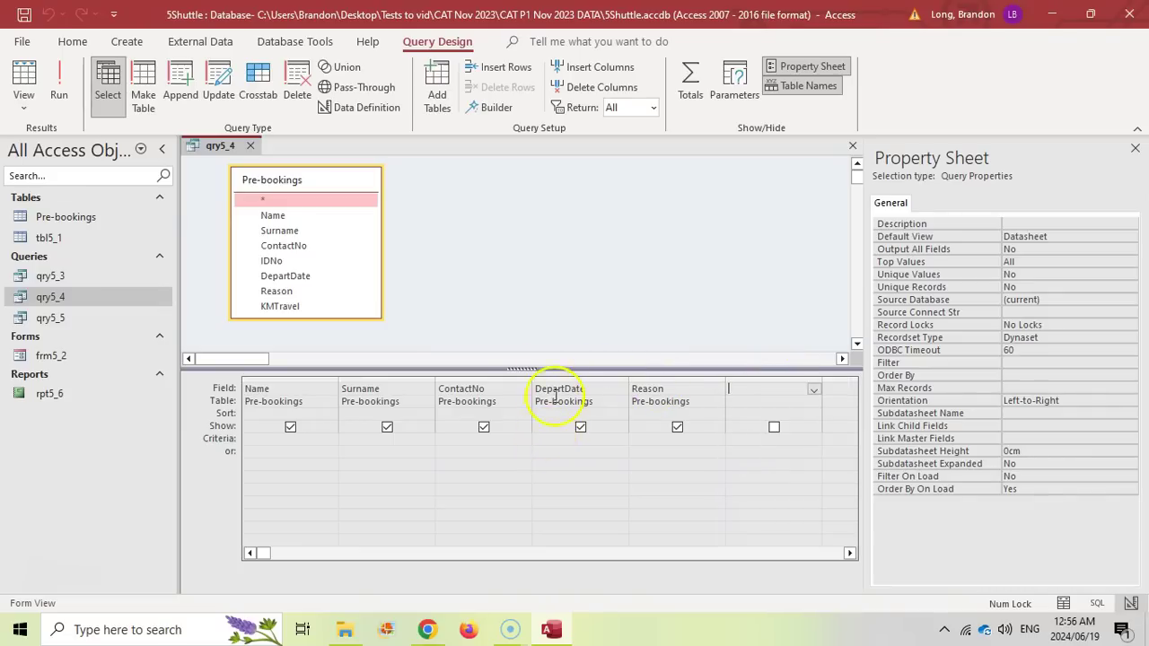
# Set the DepartDate criterion in qry5_4 to Like "*/12/*" and run the query to check its records.
pyautogui.click(551, 440)
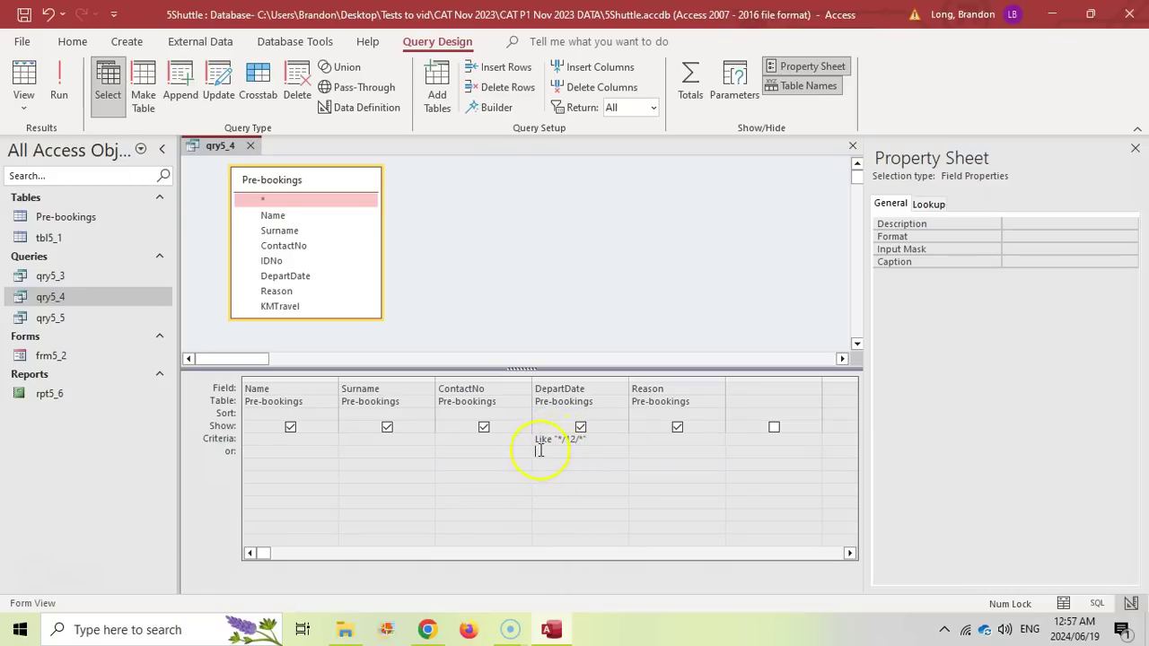
pyautogui.click(58, 83)
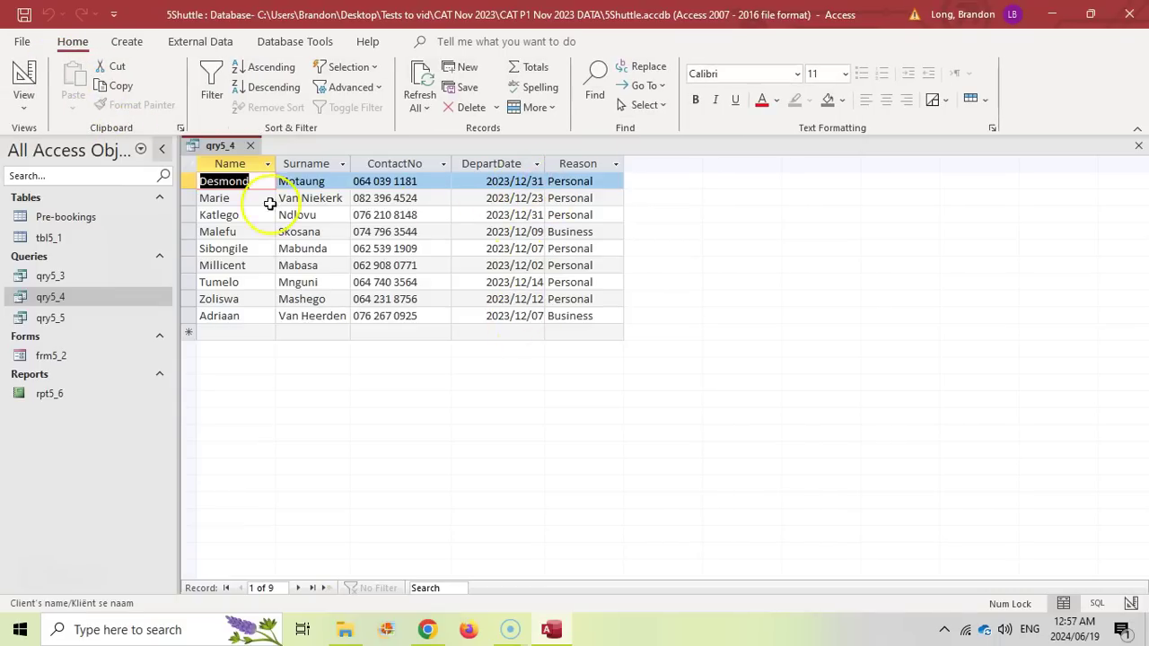
pyautogui.click(22, 71)
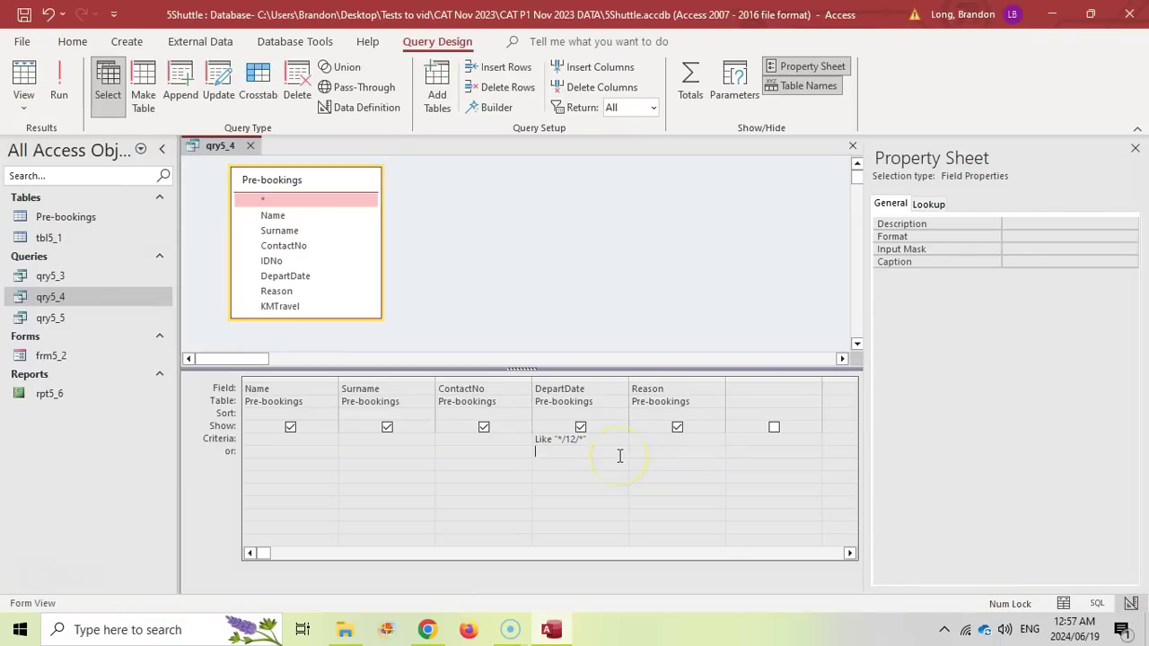
# Recheck the December requirement in the exam PDF, run qry5_4 again, and save and close it.
pyautogui.hotkey('alt', 'Tab')
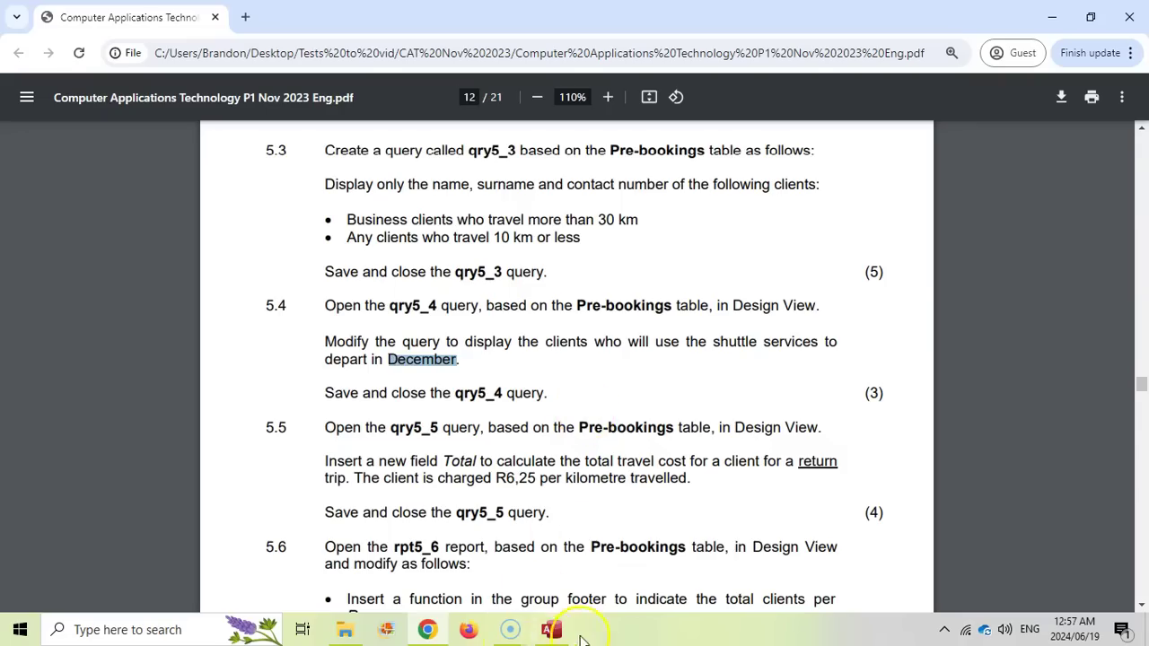
pyautogui.hotkey('alt', 'Tab')
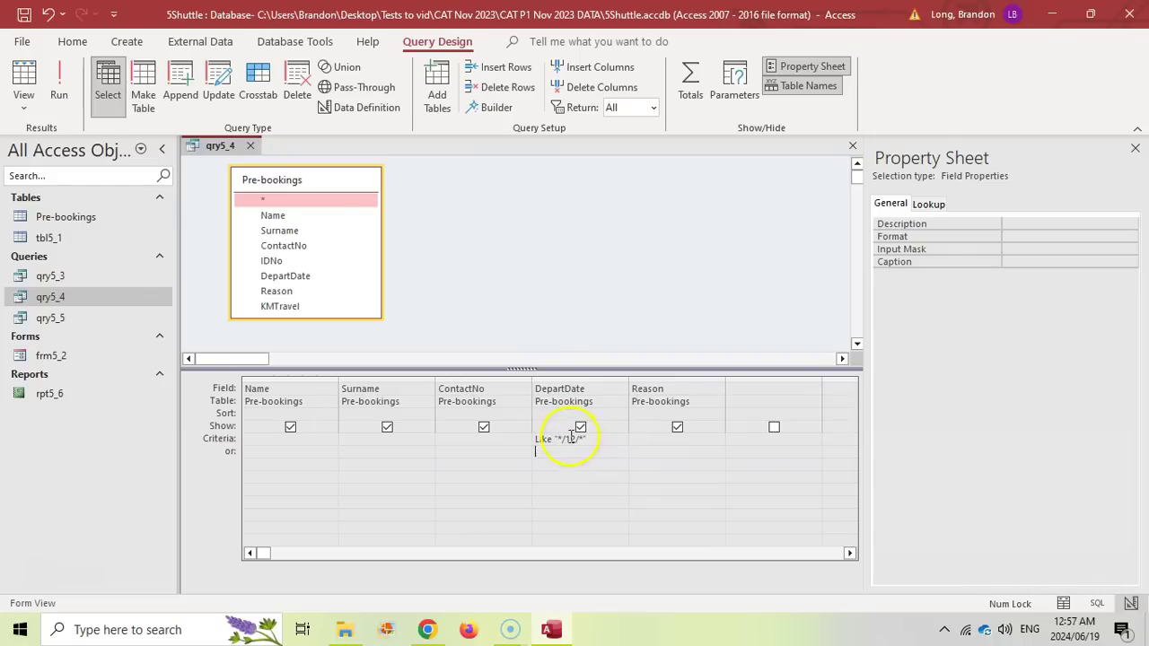
pyautogui.click(58, 85)
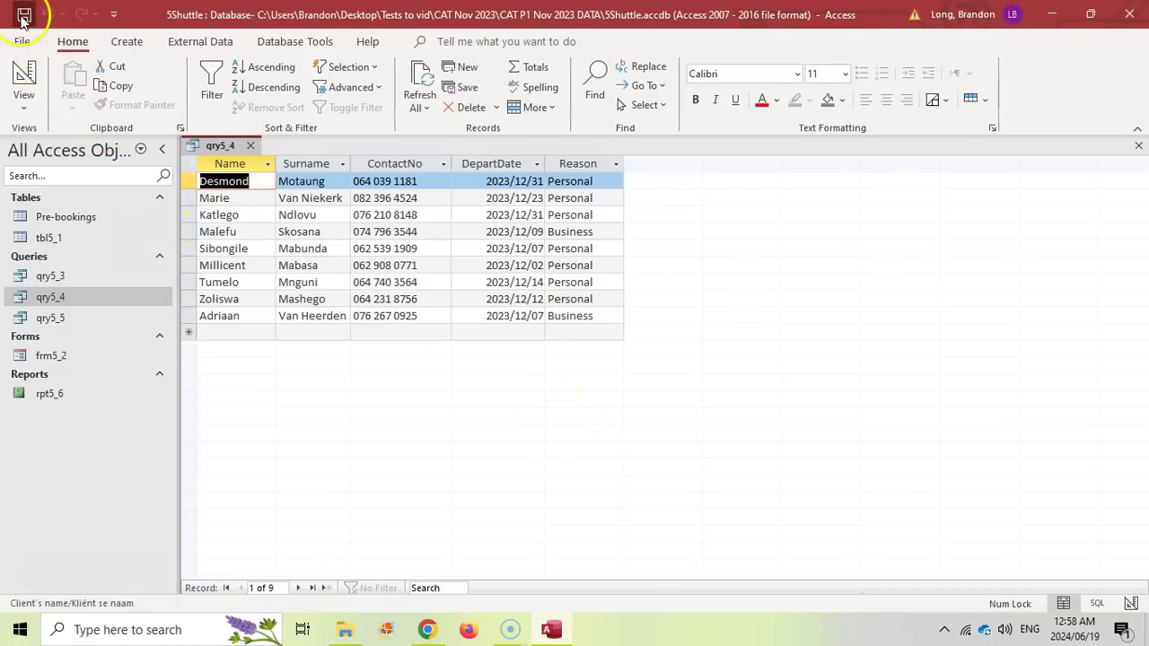
pyautogui.click(250, 146)
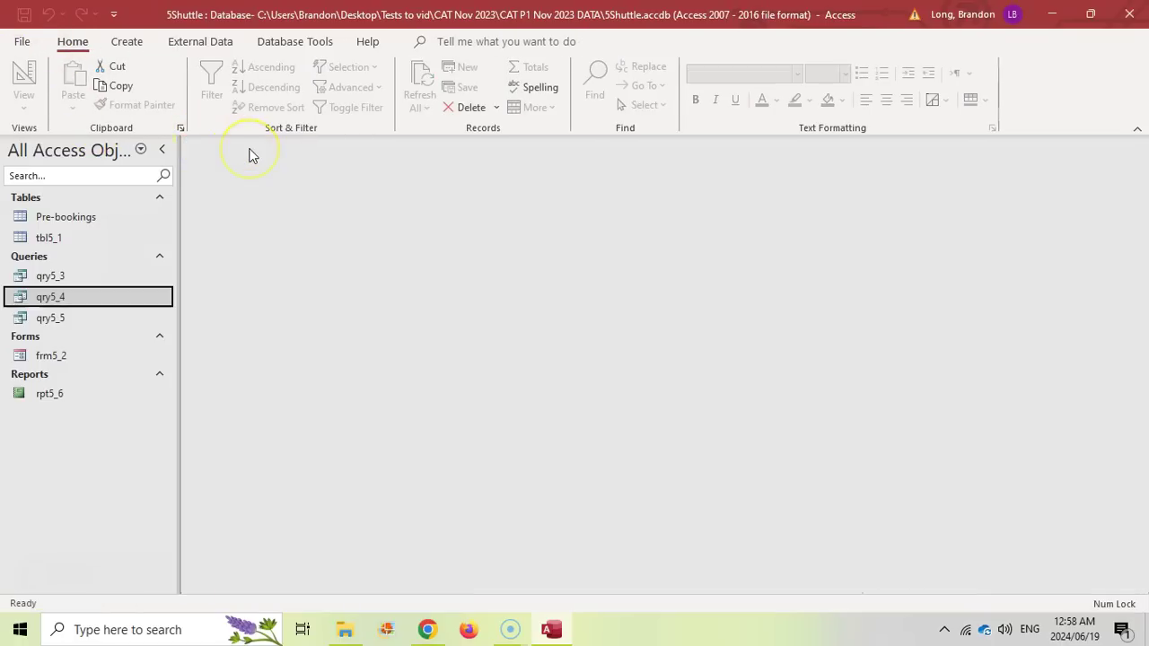
# Read question 5.5 in the exam PDF and open the qry5_5 query in Access.
pyautogui.hotkey('alt', 'Tab')
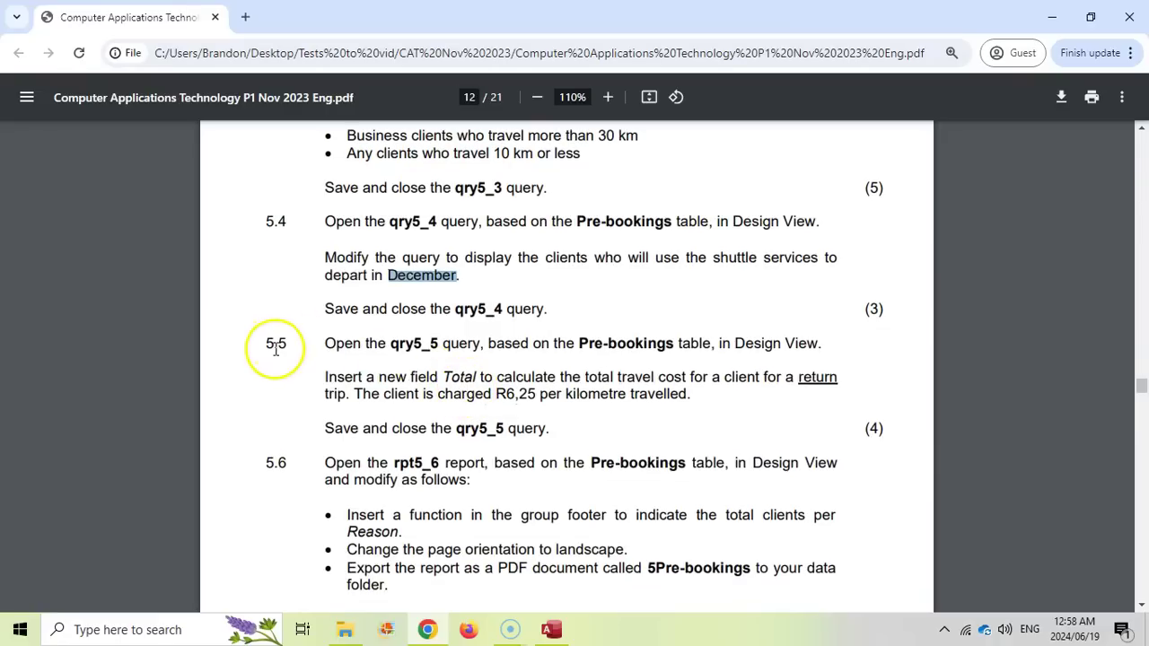
pyautogui.moveTo(266, 344); pyautogui.dragTo(292, 344)
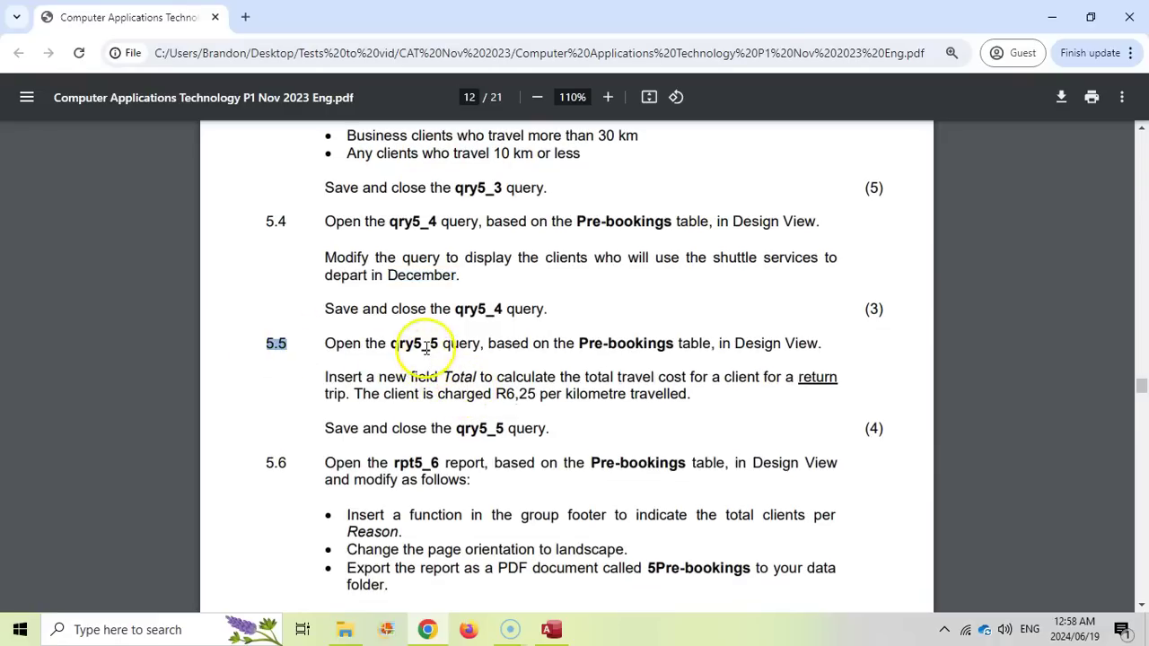
pyautogui.hotkey('alt', 'Tab')
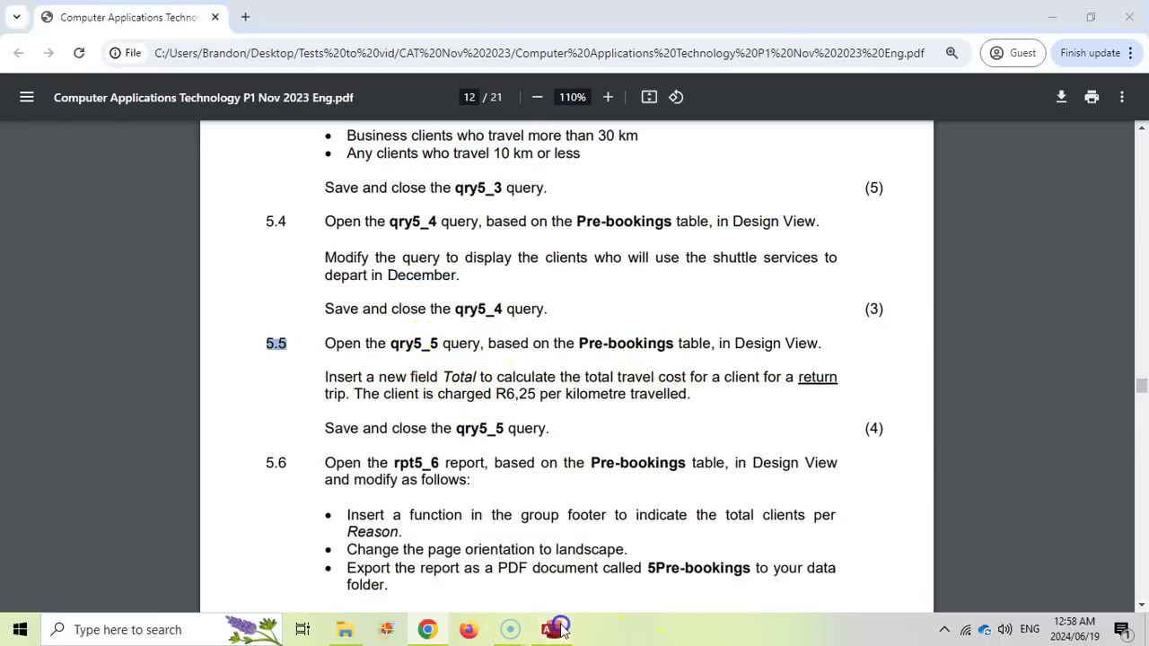
pyautogui.doubleClick(87, 325)
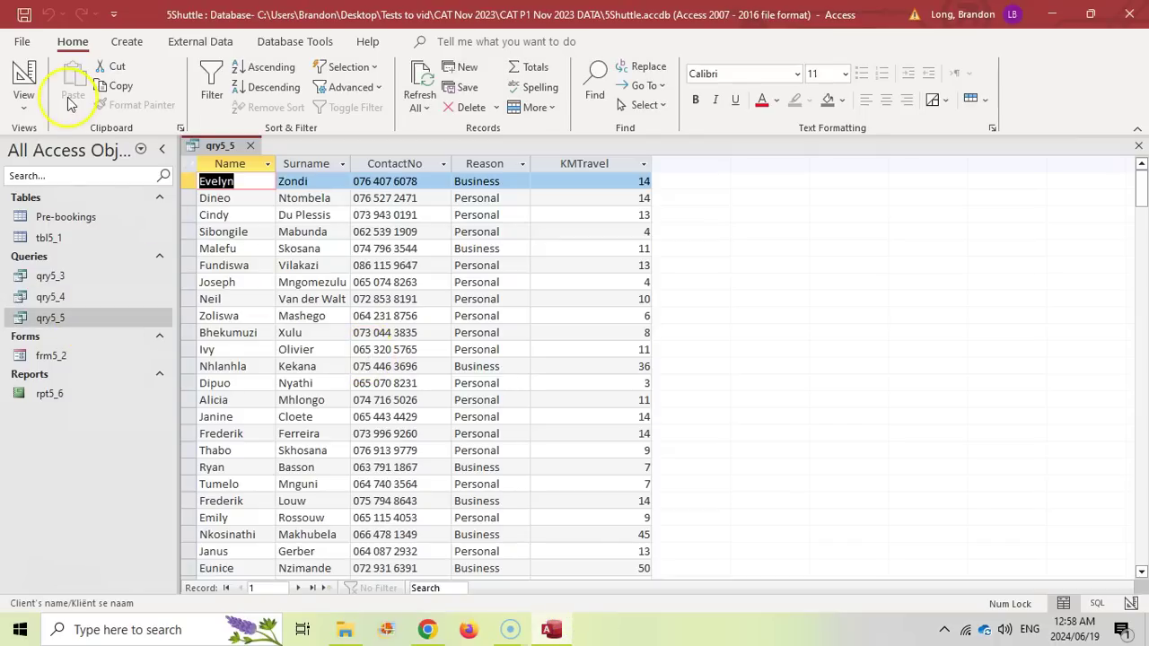
# Switch qry5_5 to Design View and check the required name of the new field in question 5.5 of the exam PDF.
pyautogui.click(24, 79)
pyautogui.hotkey('alt', 'Tab')
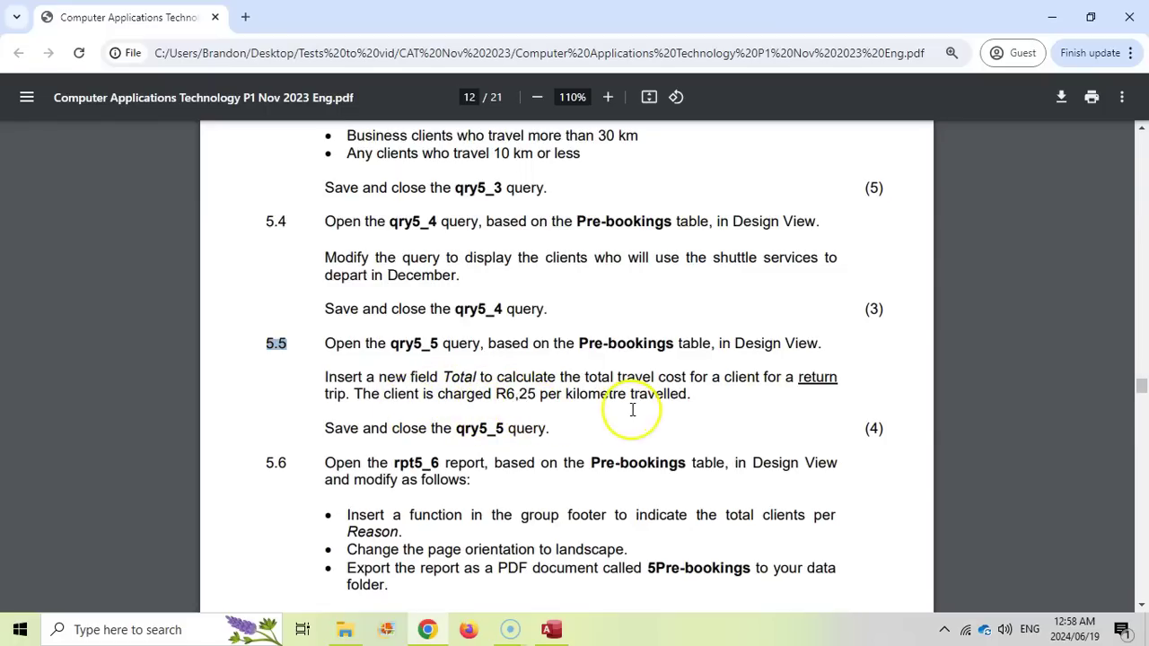
pyautogui.click(458, 378)
pyautogui.doubleClick(458, 378)
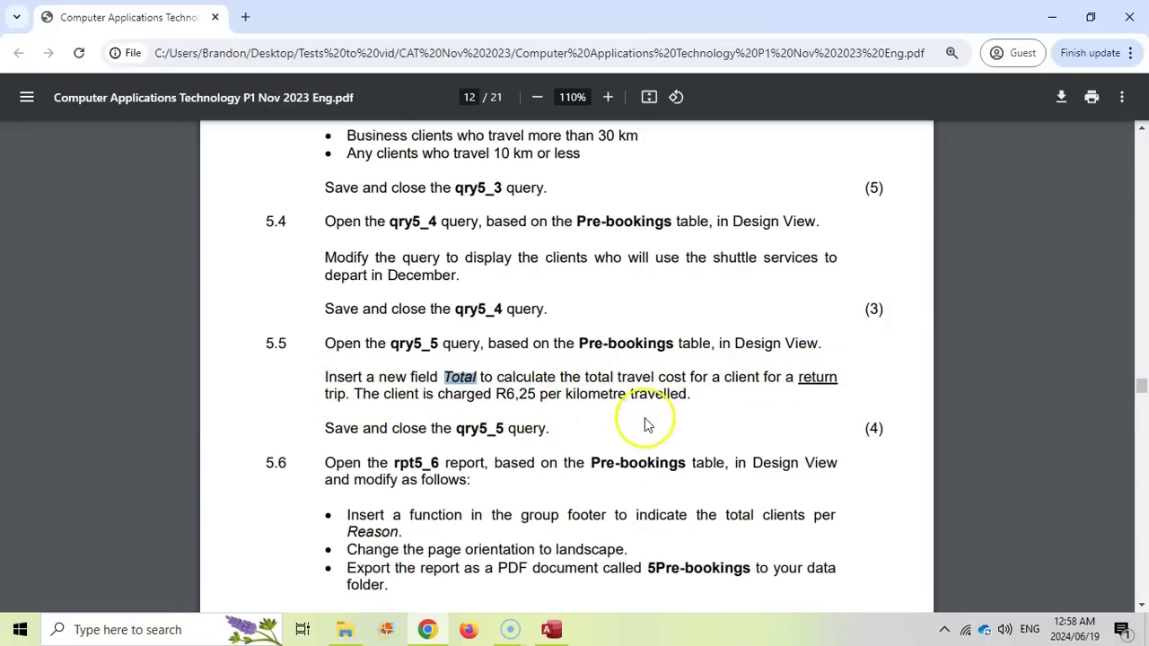
pyautogui.click(555, 630)
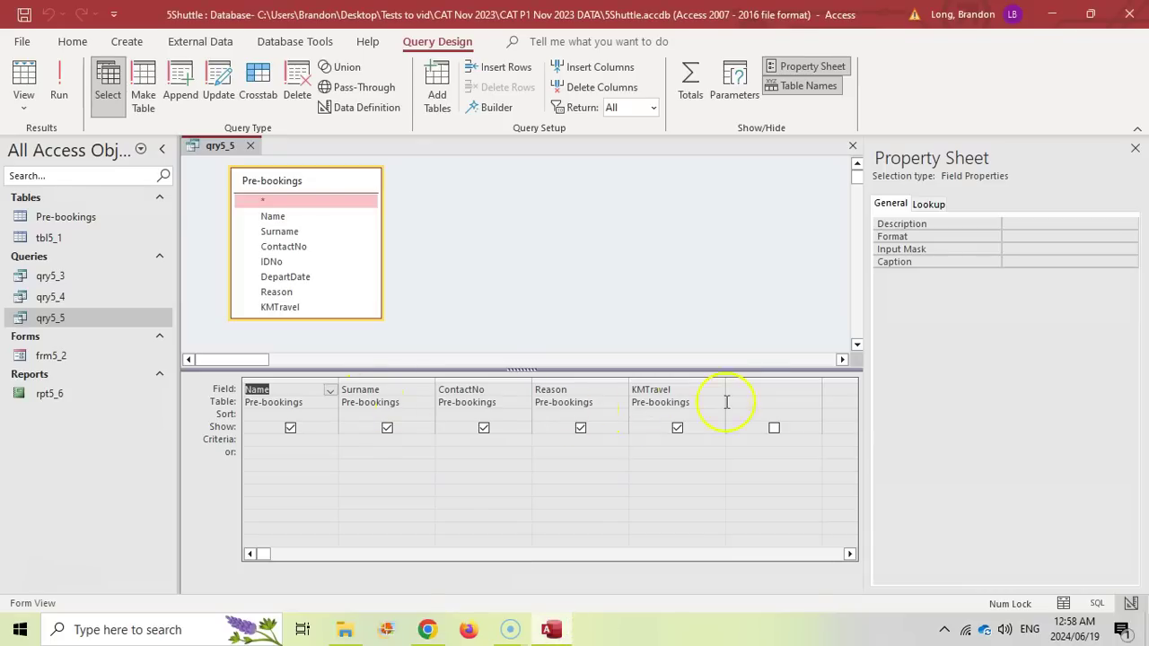
# Widen the first empty column of qry5_5, enter the calculated field =6.25*[KMTravel], and run the query.
pyautogui.moveTo(822, 382); pyautogui.dragTo(849, 382)
pyautogui.click(767, 390)
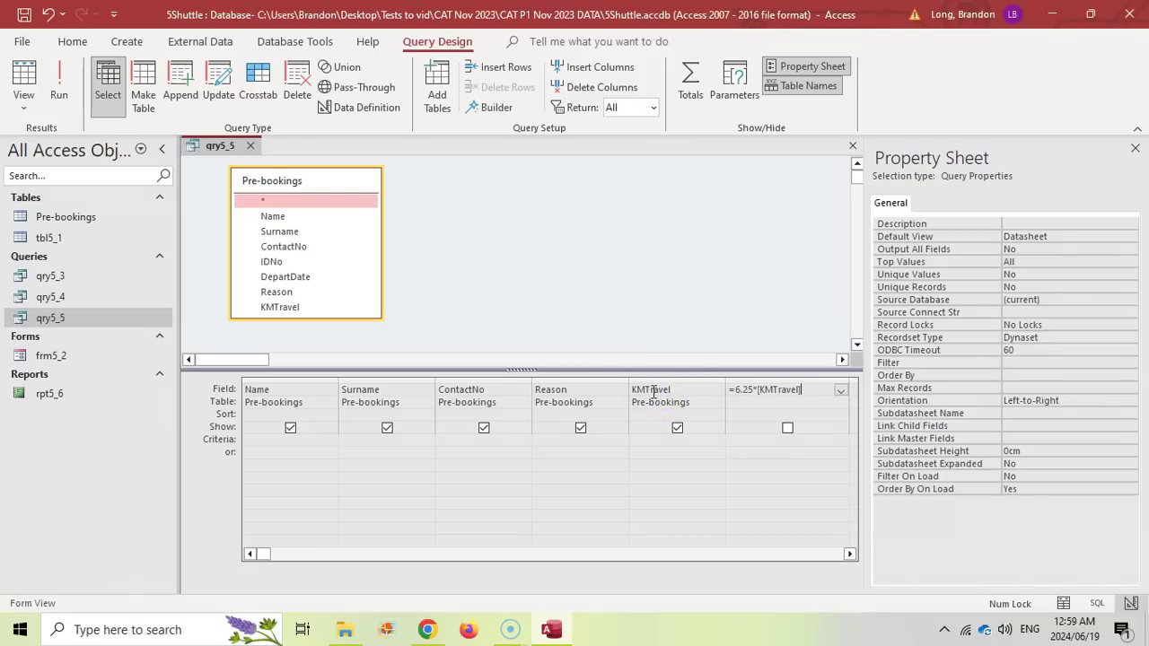
pyautogui.hotkey('alt', 'Tab')
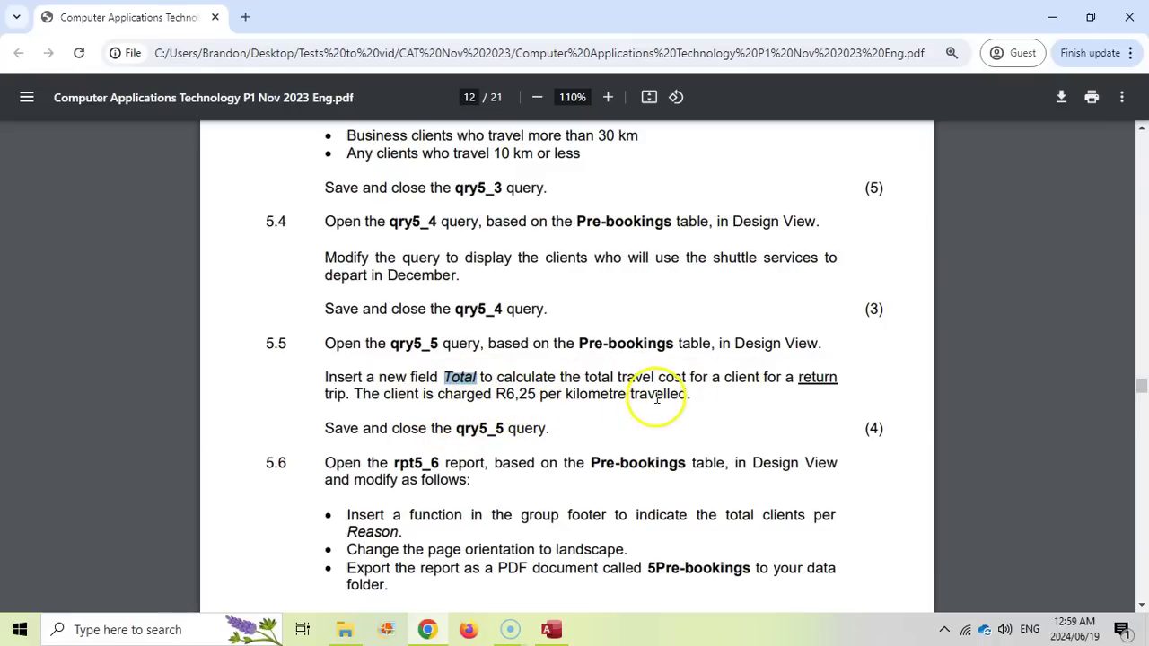
pyautogui.hotkey('alt', 'Tab')
pyautogui.click(56, 77)
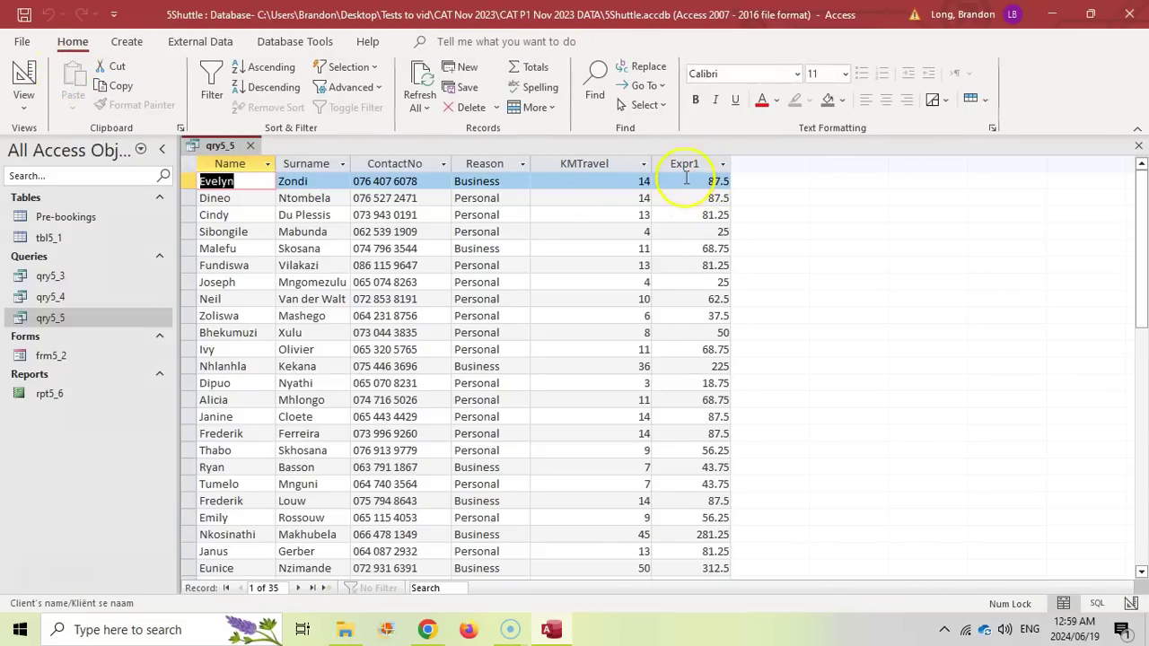
# Rename the calculated field in qry5_5 to Total, checking the name in the exam PDF, and run the query.
pyautogui.click(24, 79)
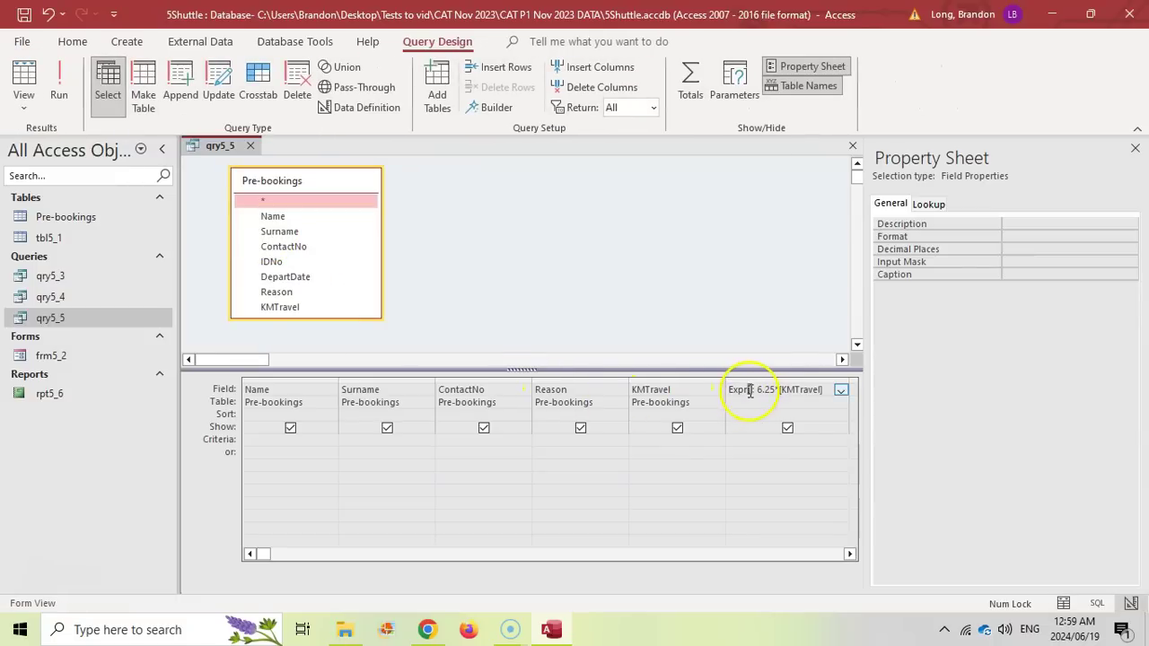
pyautogui.click(427, 627)
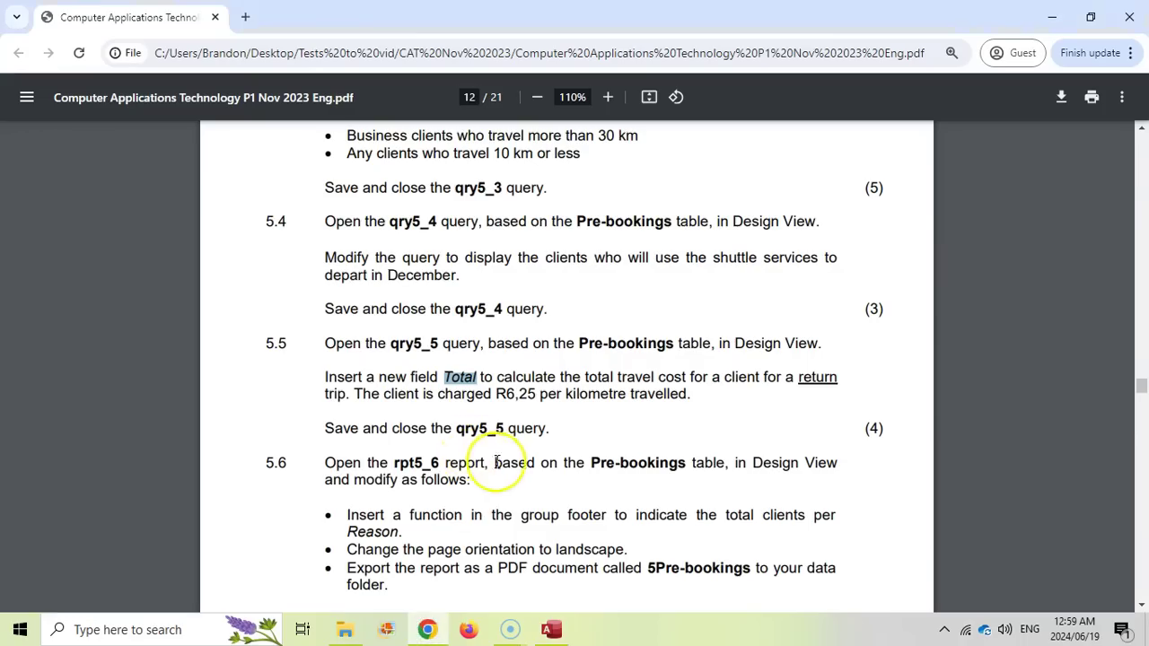
pyautogui.click(550, 631)
pyautogui.write('Total:')
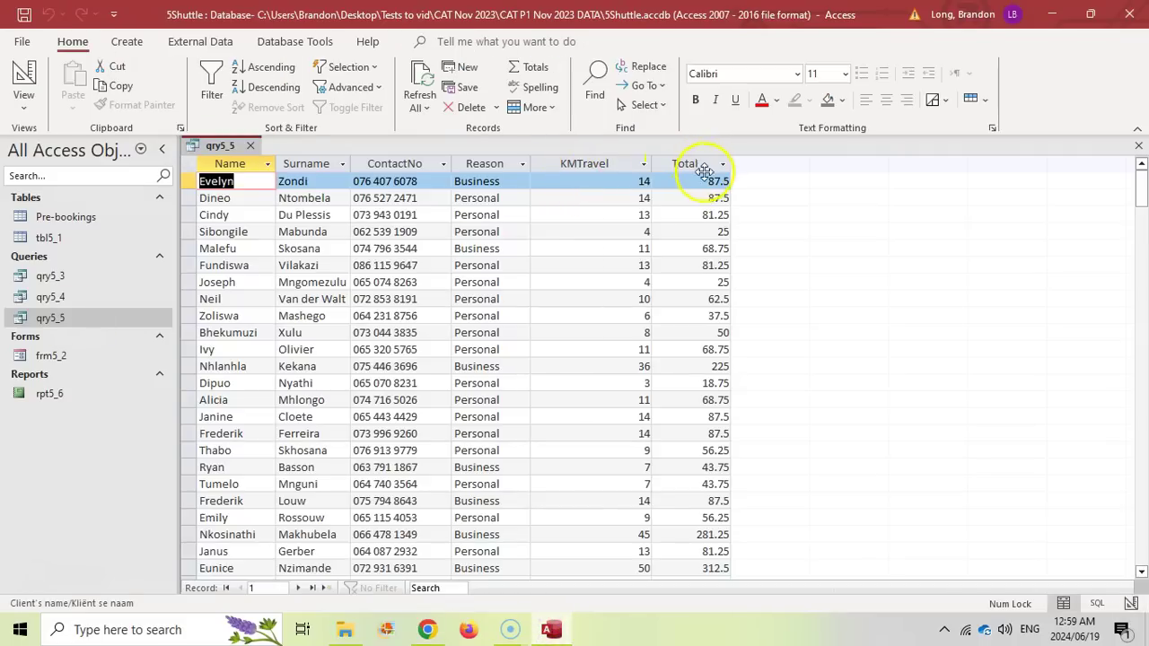
# Reread the return-trip requirement in the exam PDF, change the Total expression to 6.25*[KMTravel]*2, and run qry5_5.
pyautogui.click(427, 629)
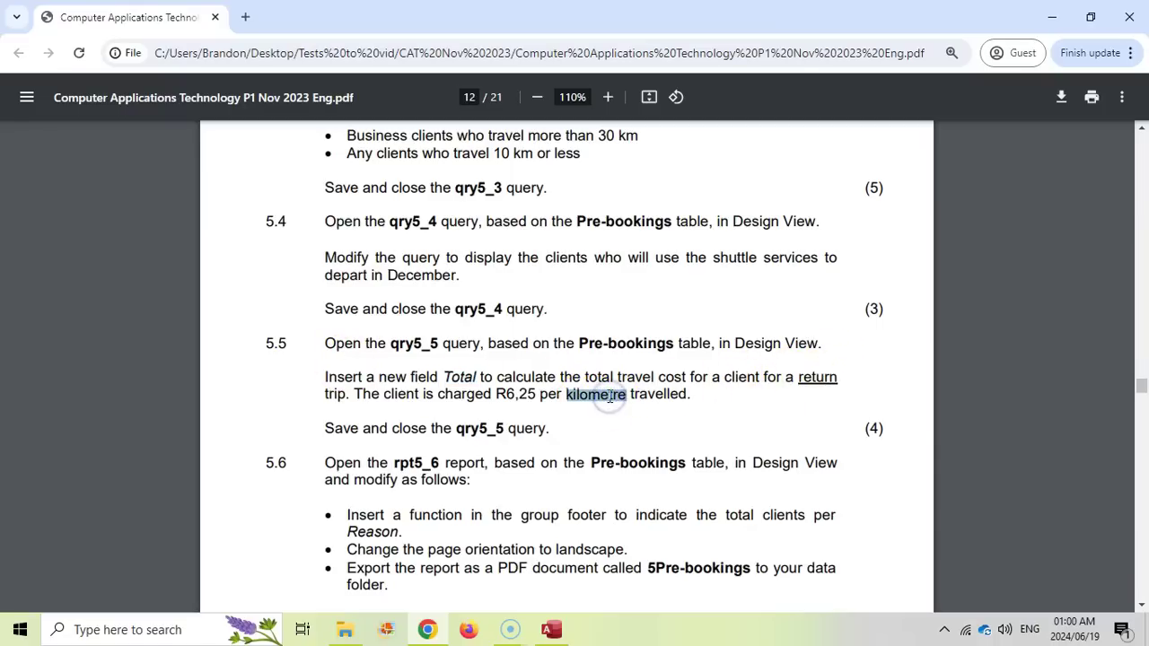
pyautogui.click(813, 376)
pyautogui.moveTo(839, 378); pyautogui.dragTo(795, 375)
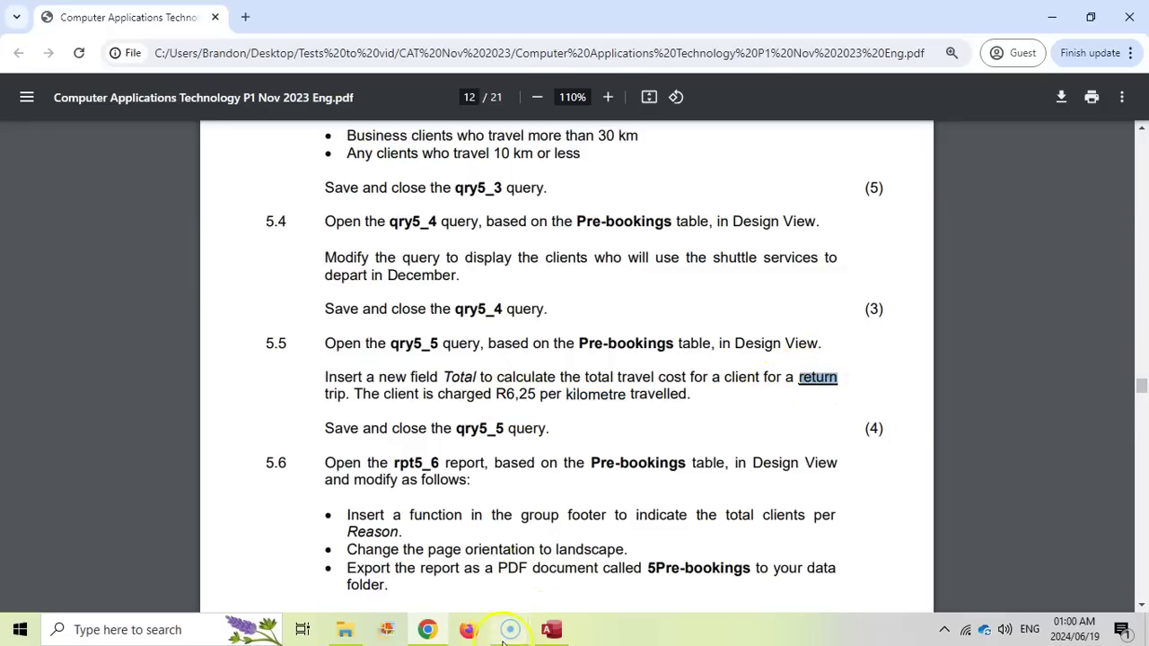
pyautogui.click(553, 630)
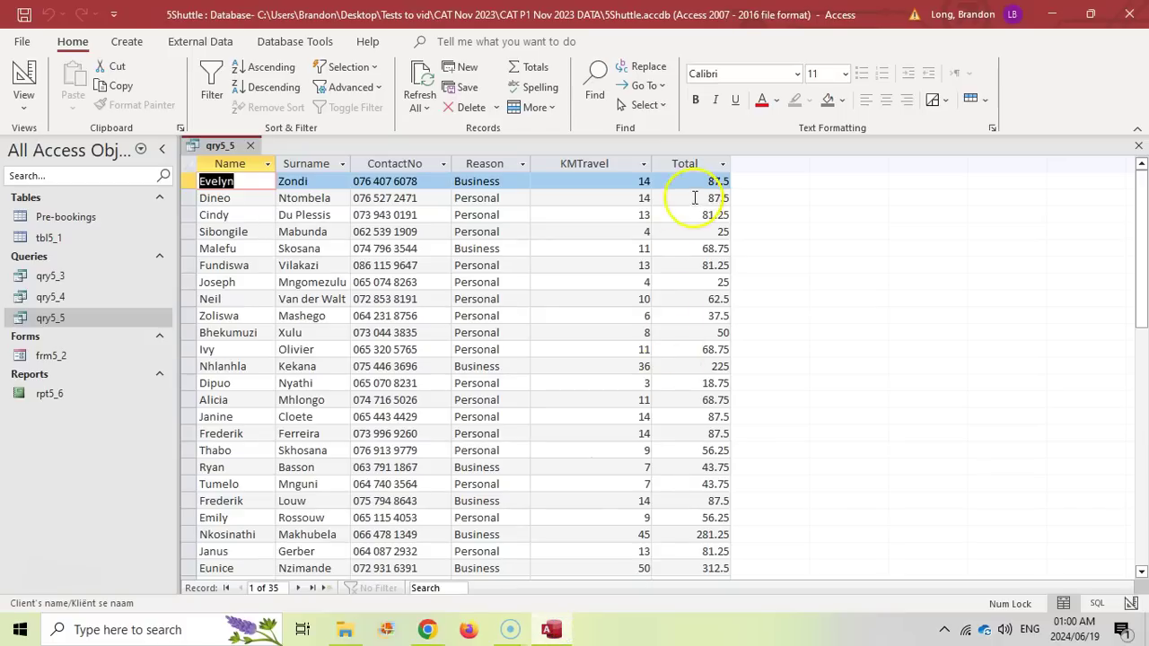
pyautogui.click(15, 61)
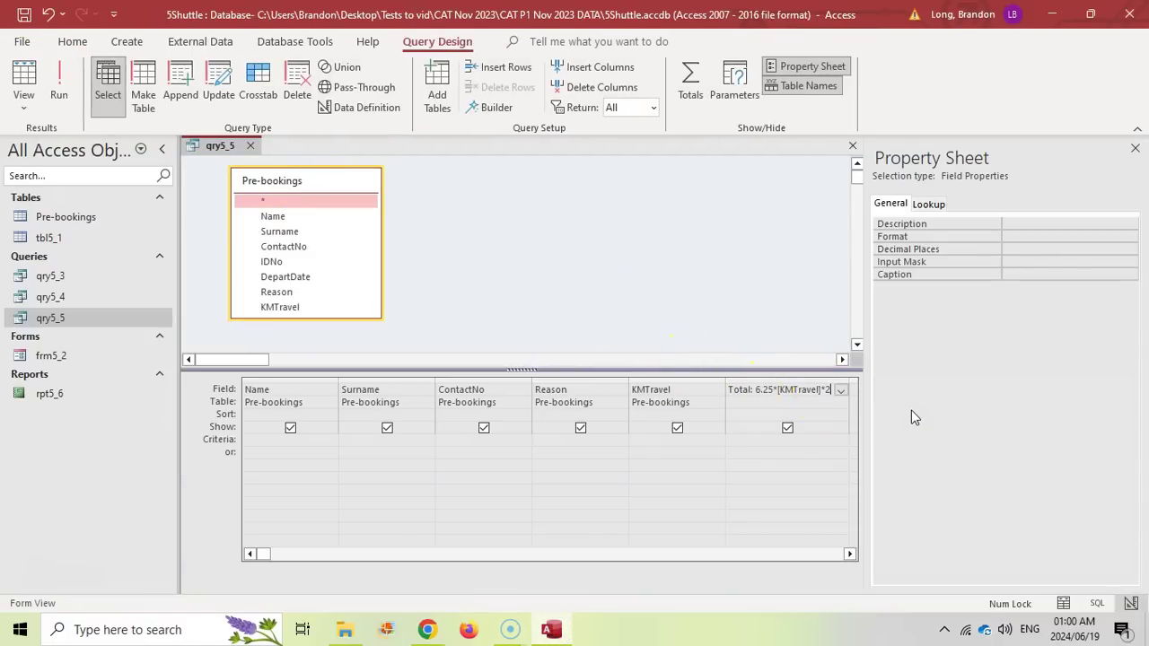
pyautogui.press('F5')
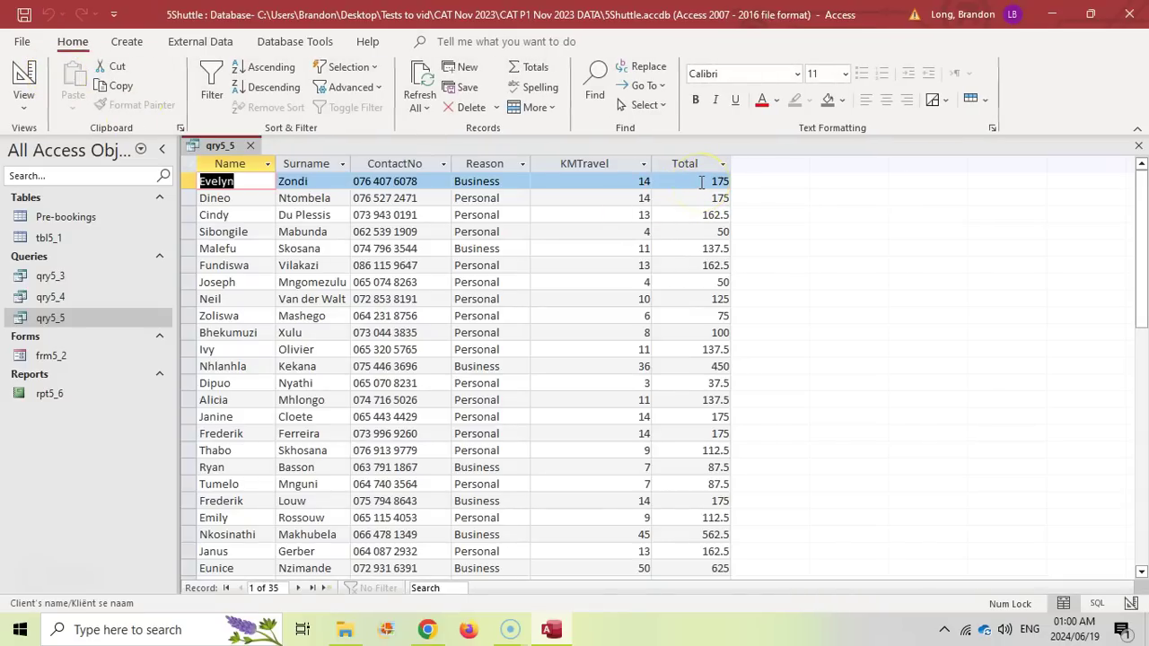
# Compare the qry5_5 results with question 5.5 in the exam PDF and return the query to Design View.
pyautogui.click(426, 629)
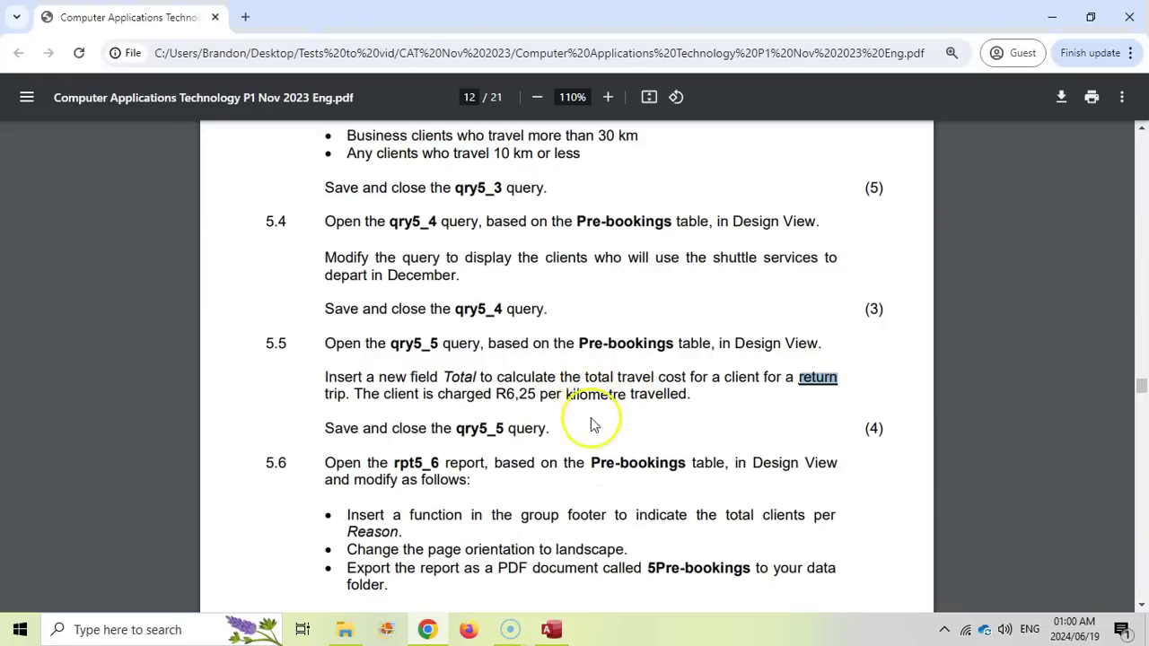
pyautogui.click(551, 629)
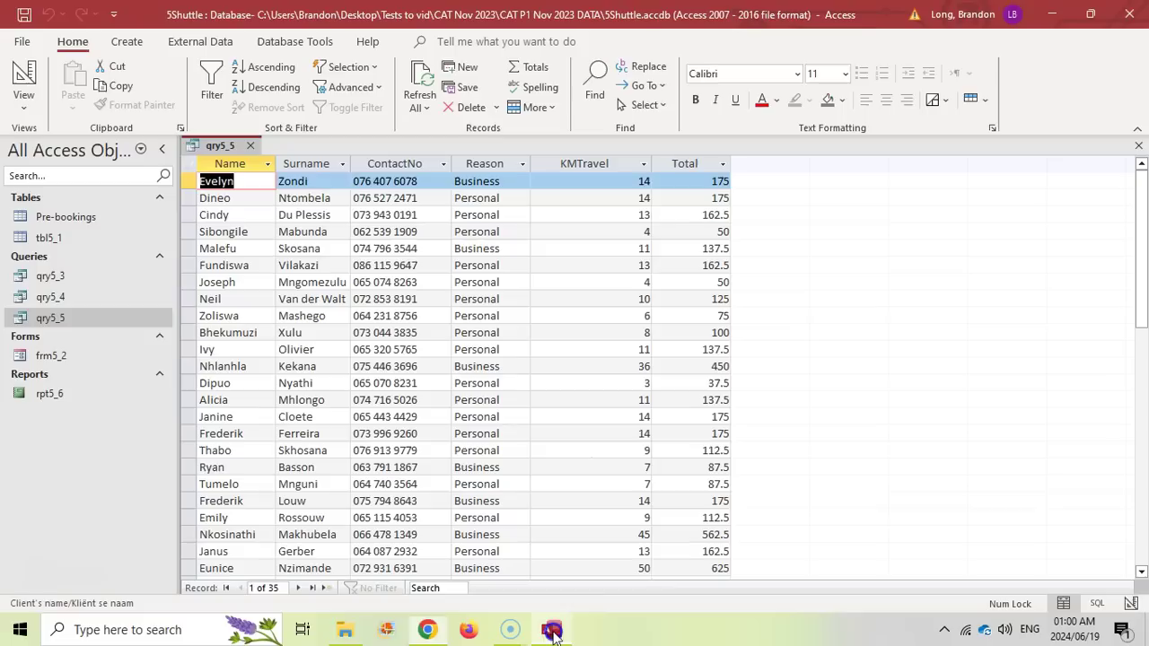
pyautogui.hotkey('ctrl', '.')
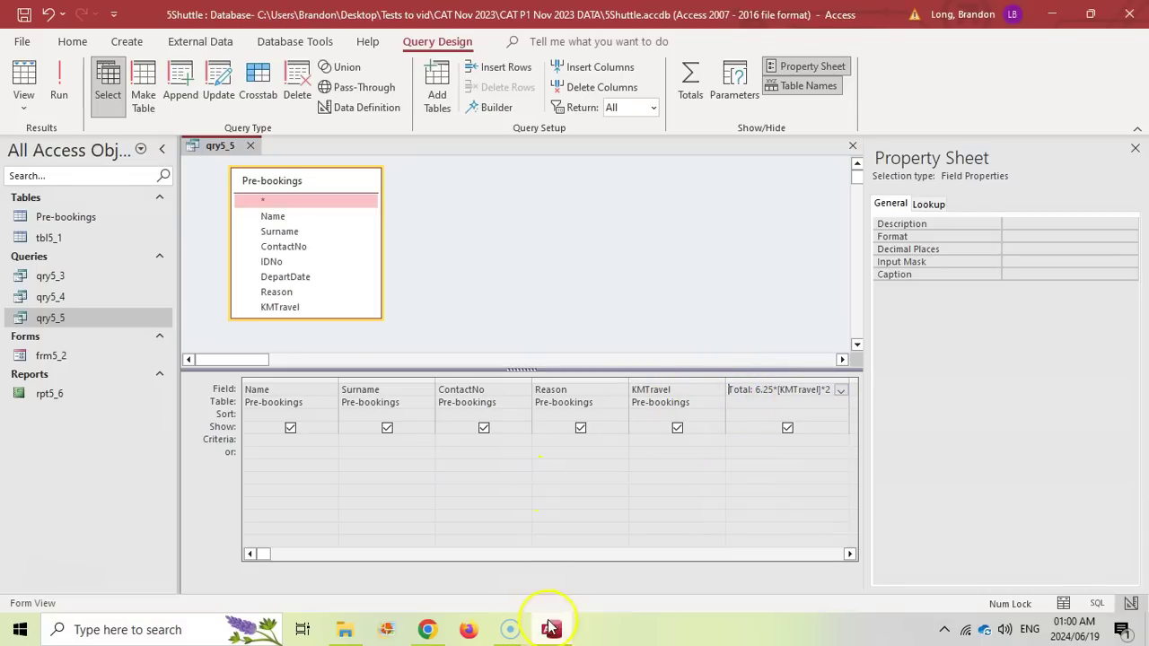
# Read on to question 5.6 in the exam PDF, and save and close the qry5_5 query in Access.
pyautogui.click(427, 629)
pyautogui.scroll(-3, 380, 359)
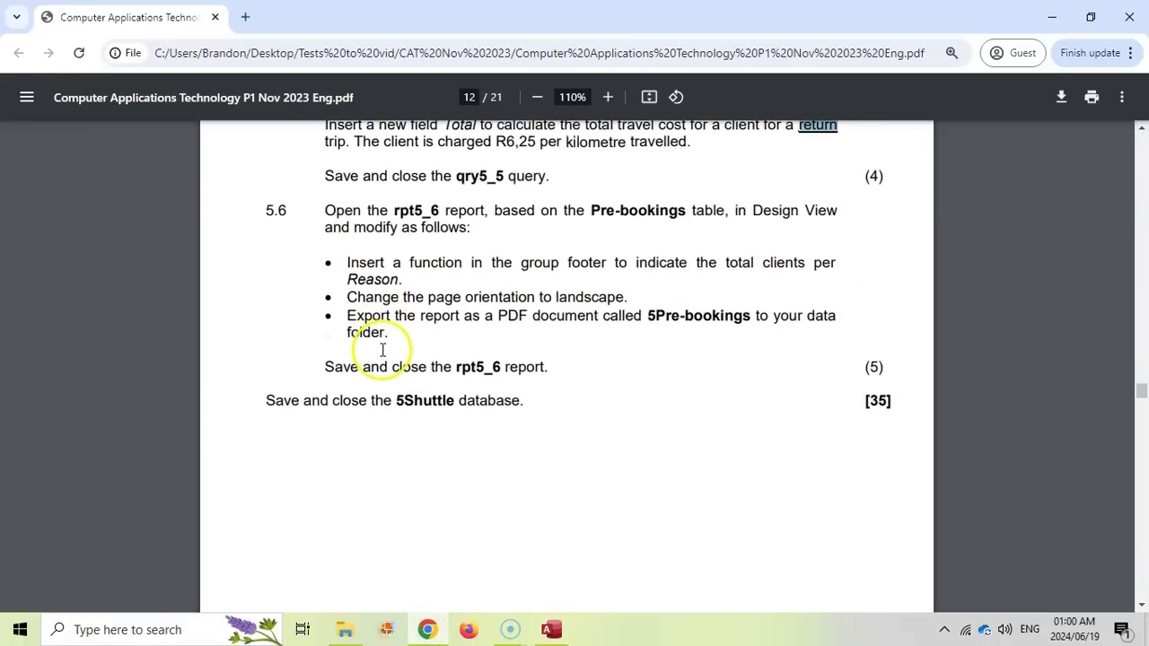
pyautogui.scroll(1, 382, 350)
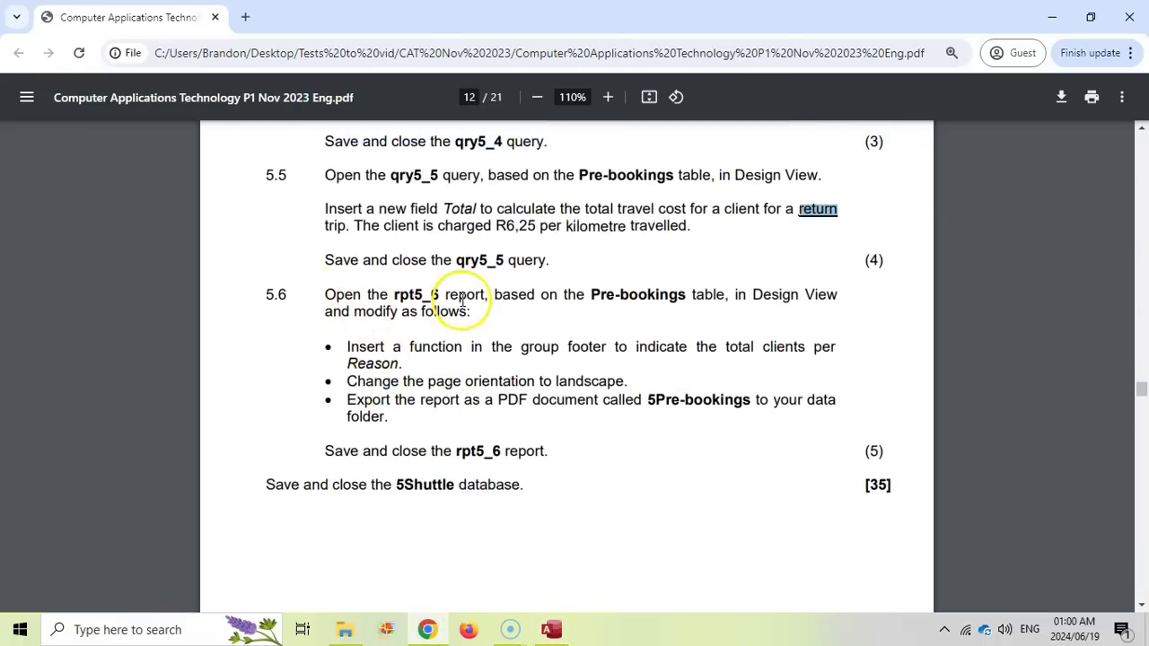
pyautogui.click(551, 629)
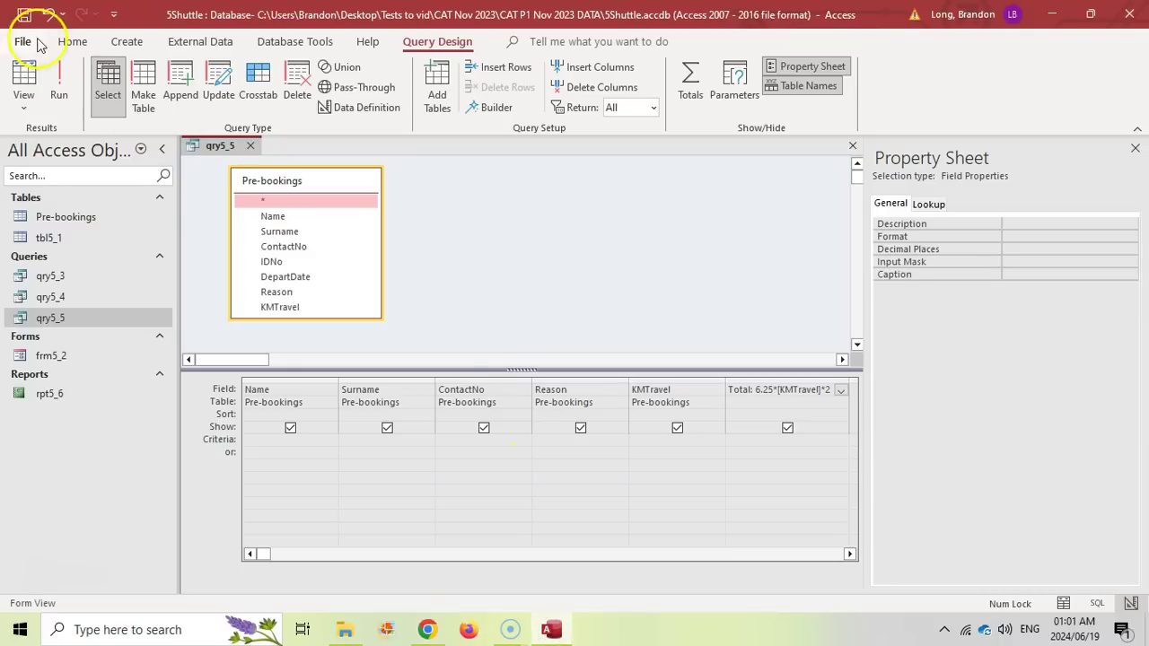
pyautogui.click(250, 145)
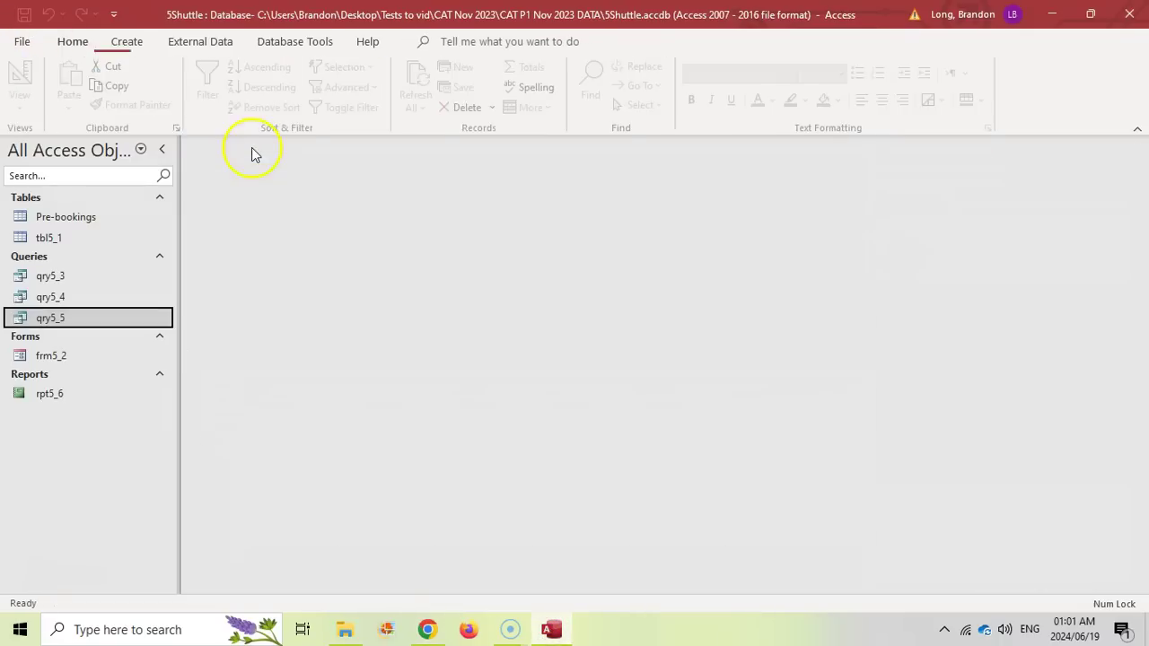
# Open the rpt5_6 report in Design View and read the group footer requirement of question 5.6 in the exam PDF.
pyautogui.click(64, 398)
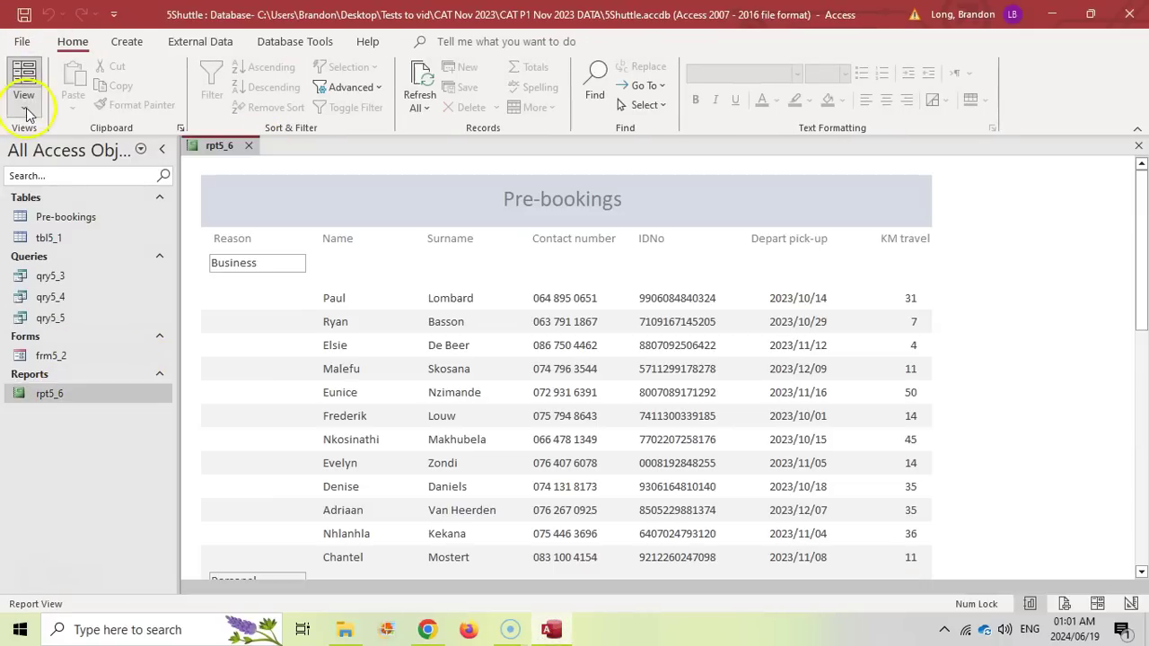
pyautogui.click(24, 108)
pyautogui.click(51, 246)
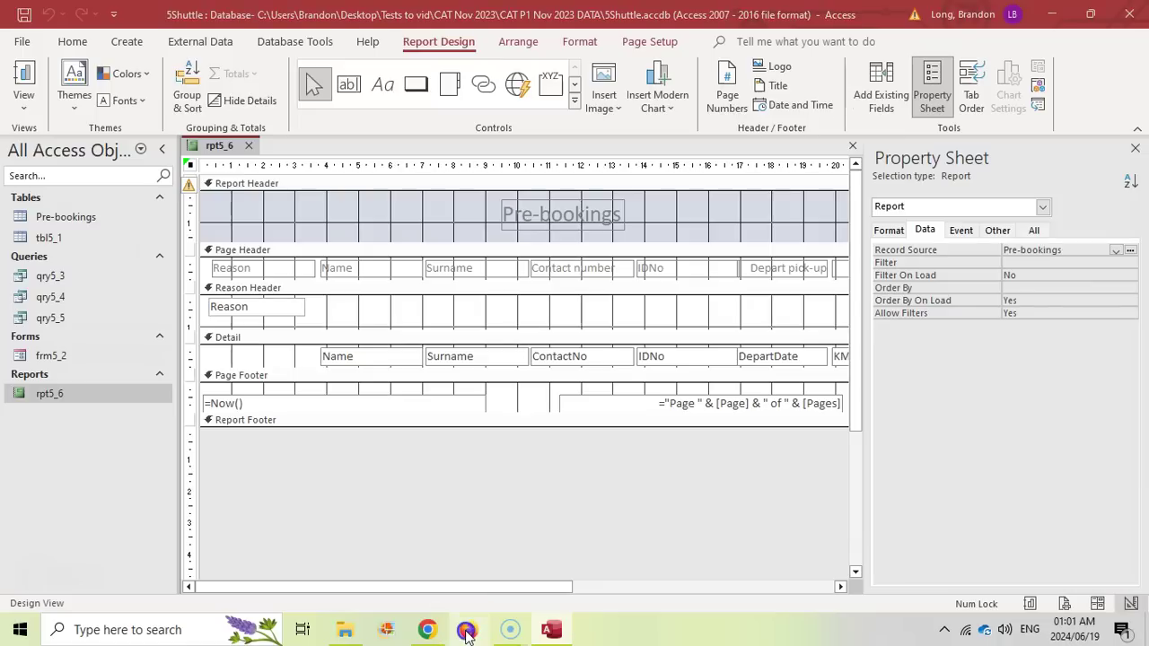
pyautogui.click(467, 631)
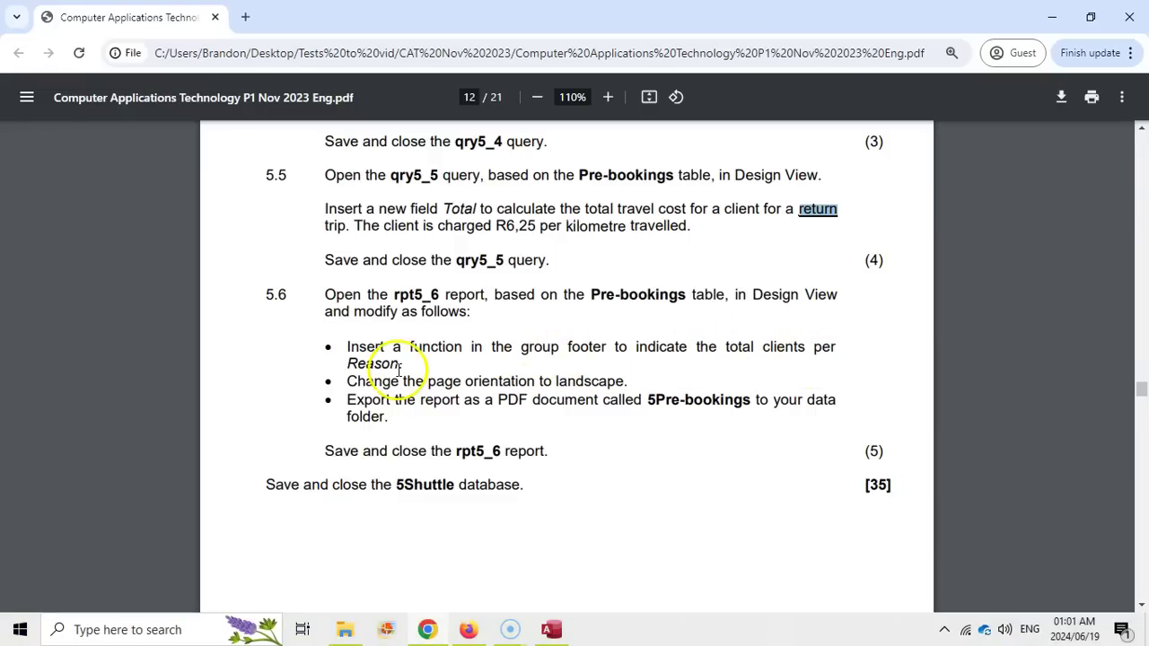
pyautogui.hotkey('alt', 'Tab')
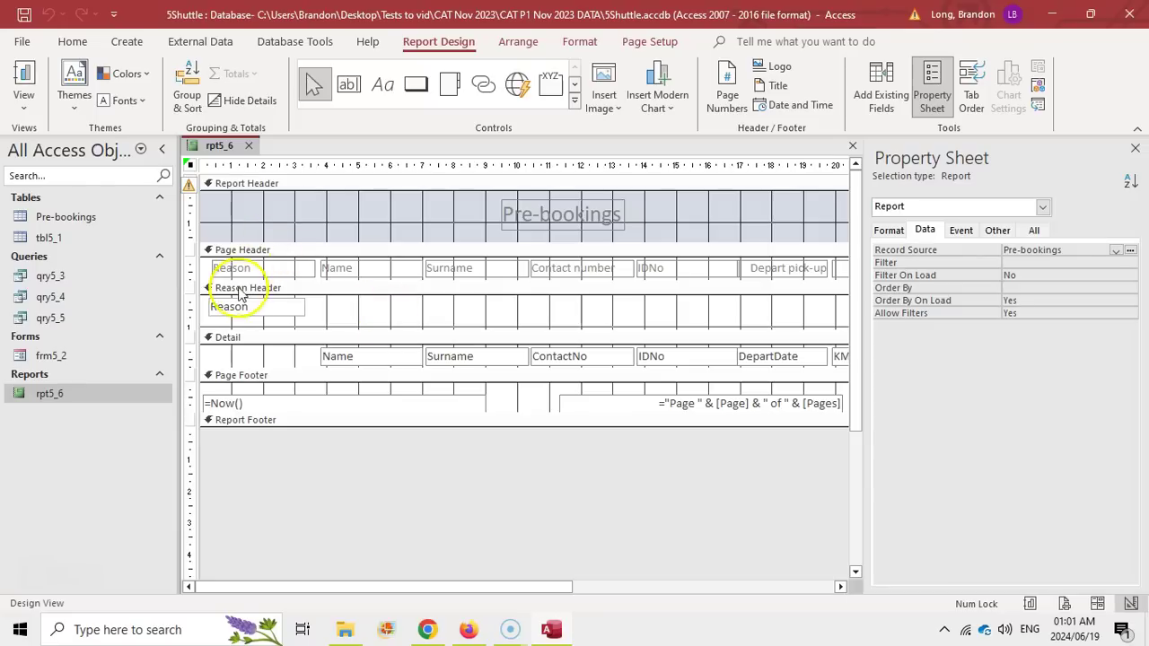
pyautogui.hotkey('alt', 'Tab')
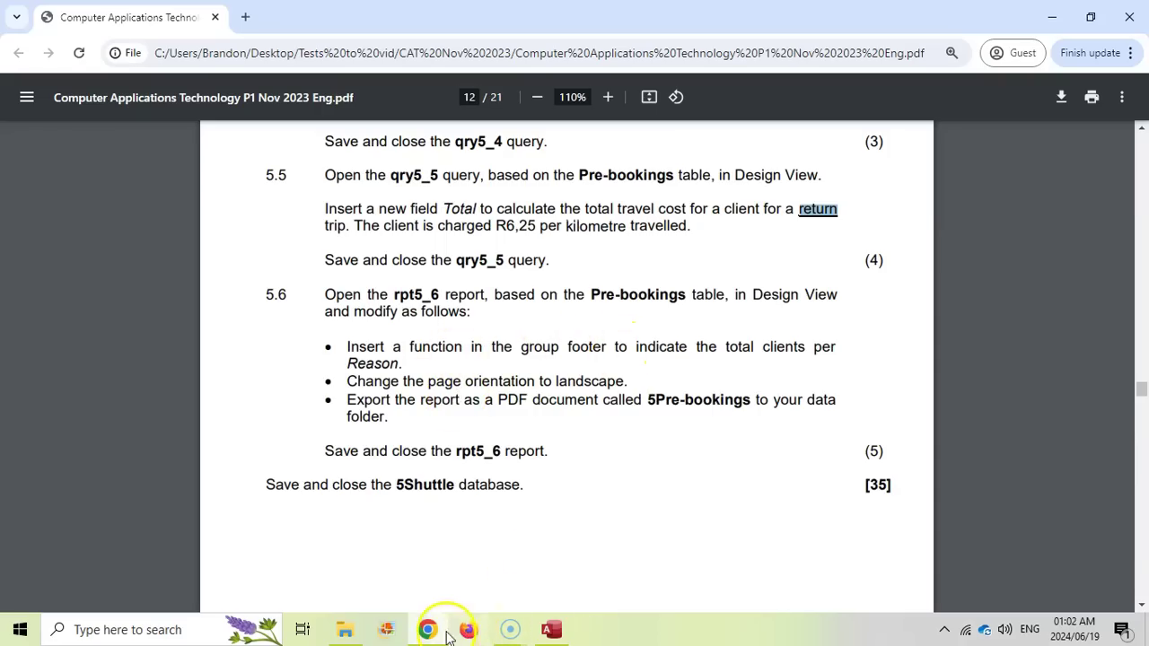
pyautogui.click(551, 629)
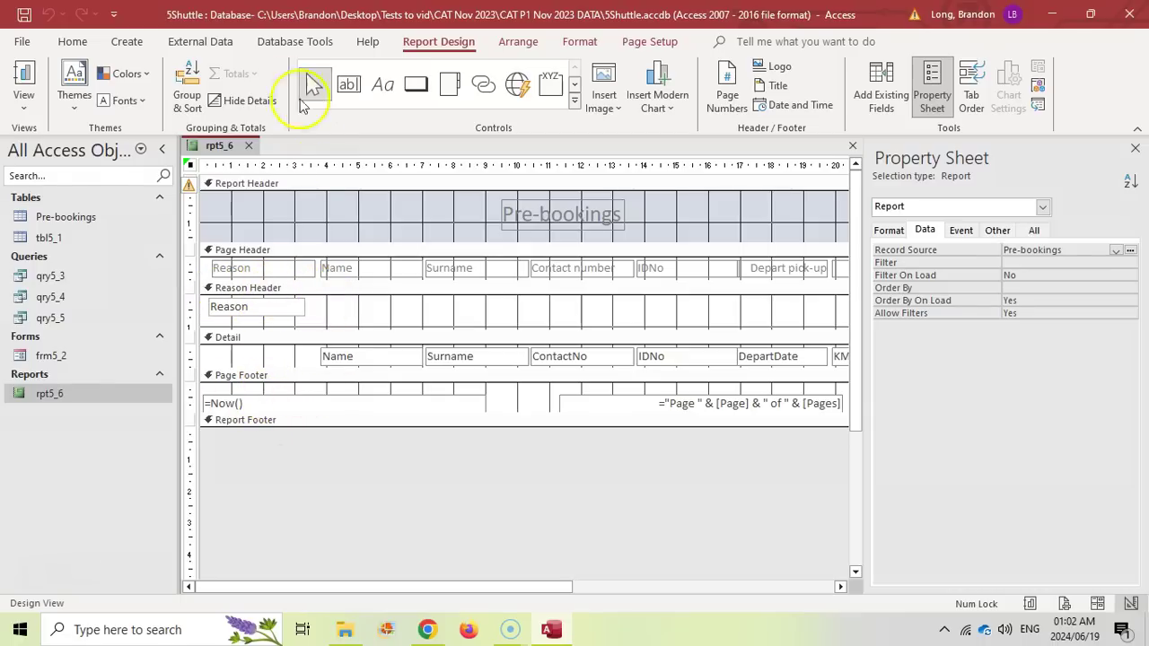
# Show the grouping options of rpt5_6 and set the Reason group to have a footer section.
pyautogui.click(189, 93)
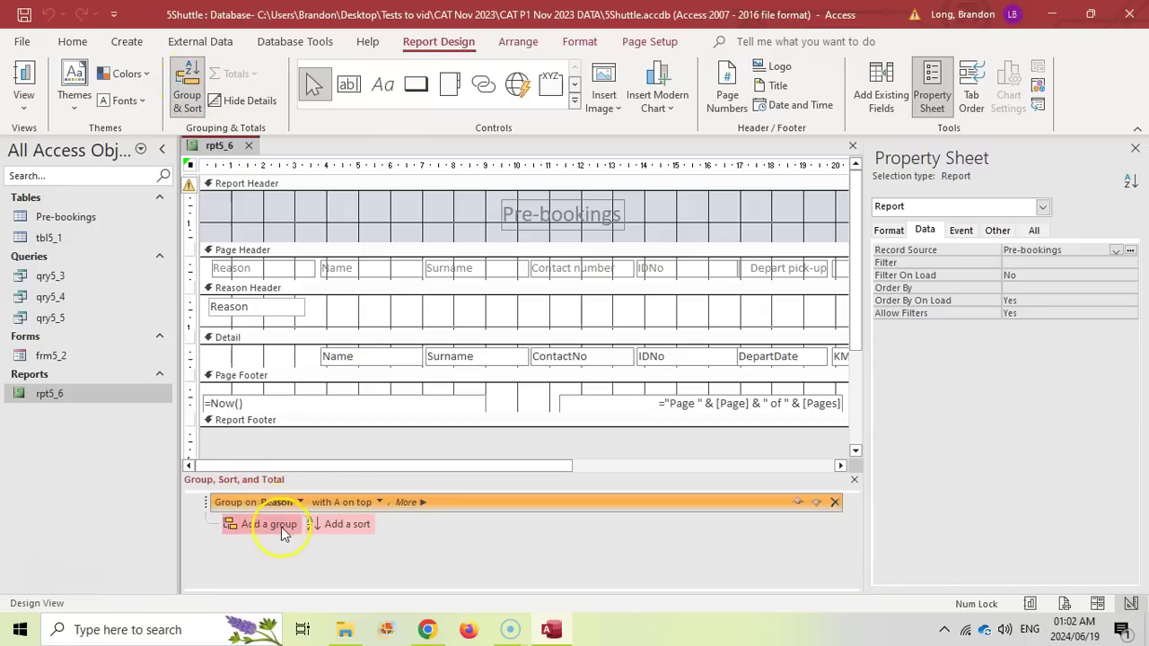
pyautogui.click(413, 502)
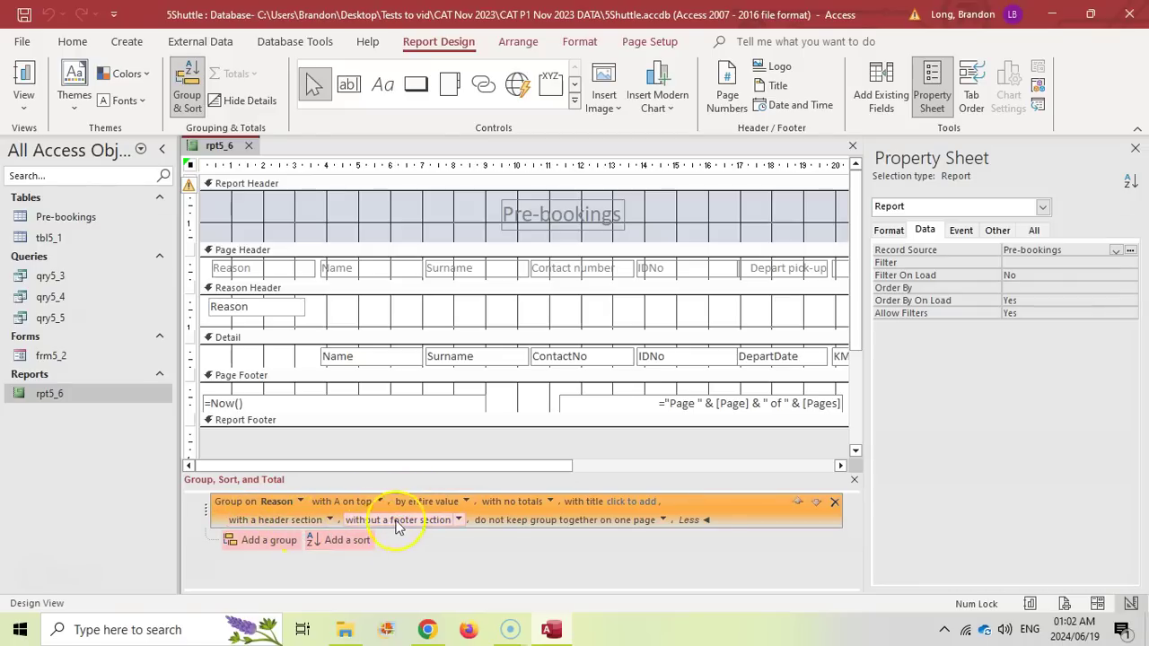
pyautogui.click(460, 519)
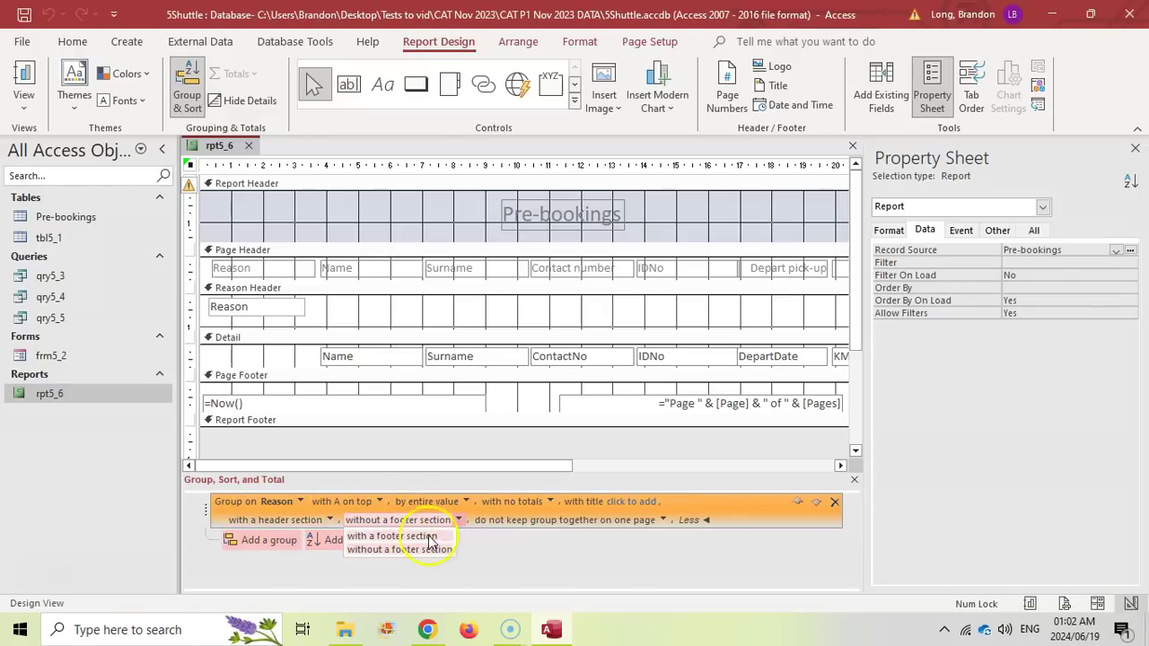
pyautogui.click(391, 536)
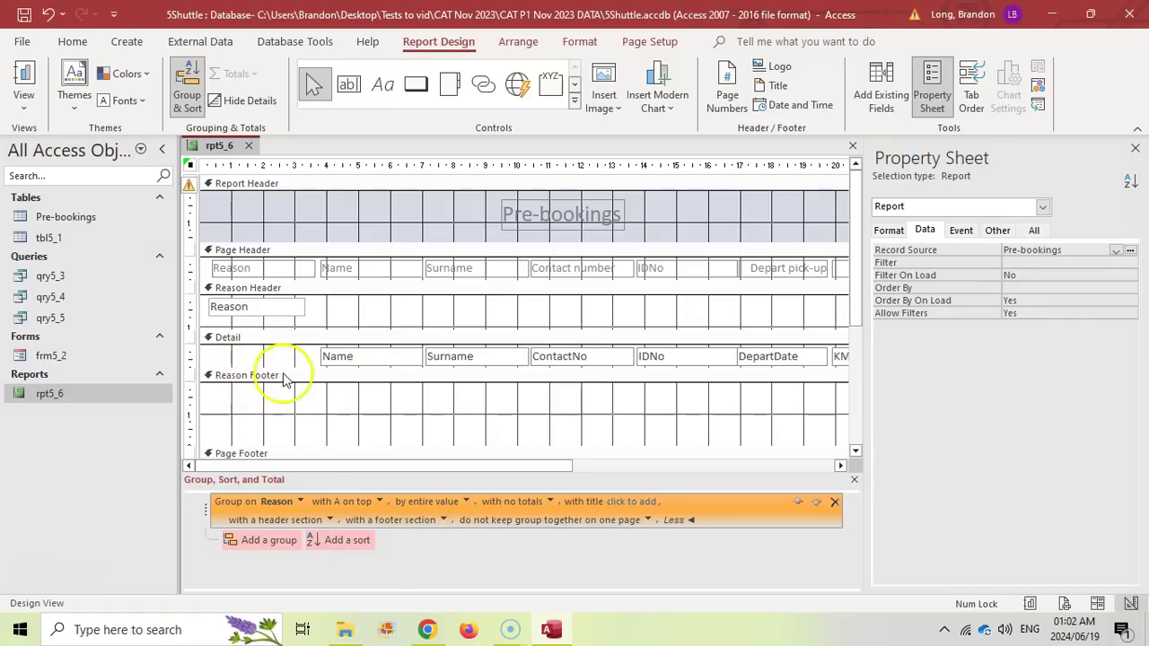
# Recheck the total-clients requirement in the exam PDF and look through the rpt5_6 records in Report View.
pyautogui.hotkey('alt', 'Tab')
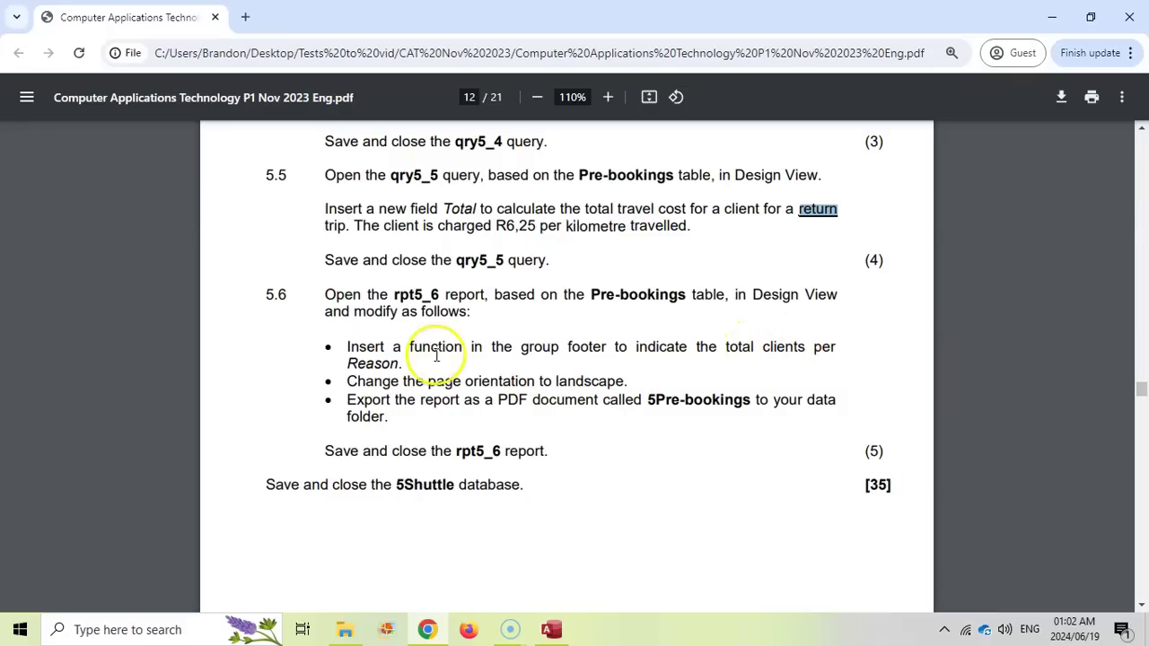
pyautogui.click(551, 630)
pyautogui.click(24, 76)
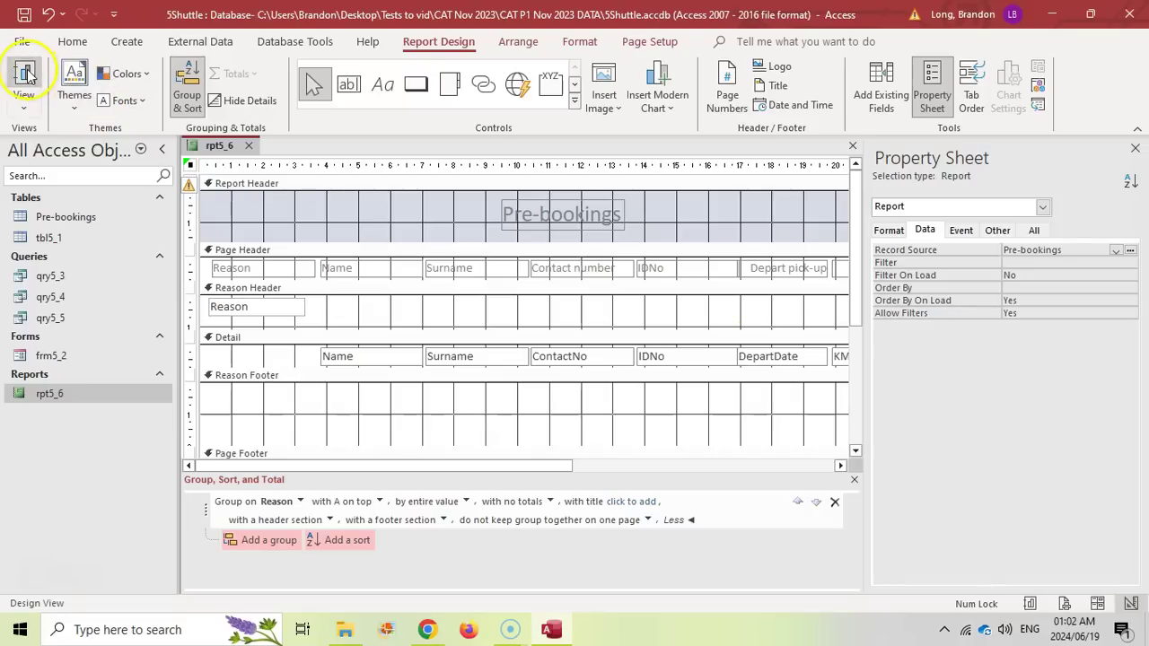
pyautogui.scroll(-3, 346, 446)
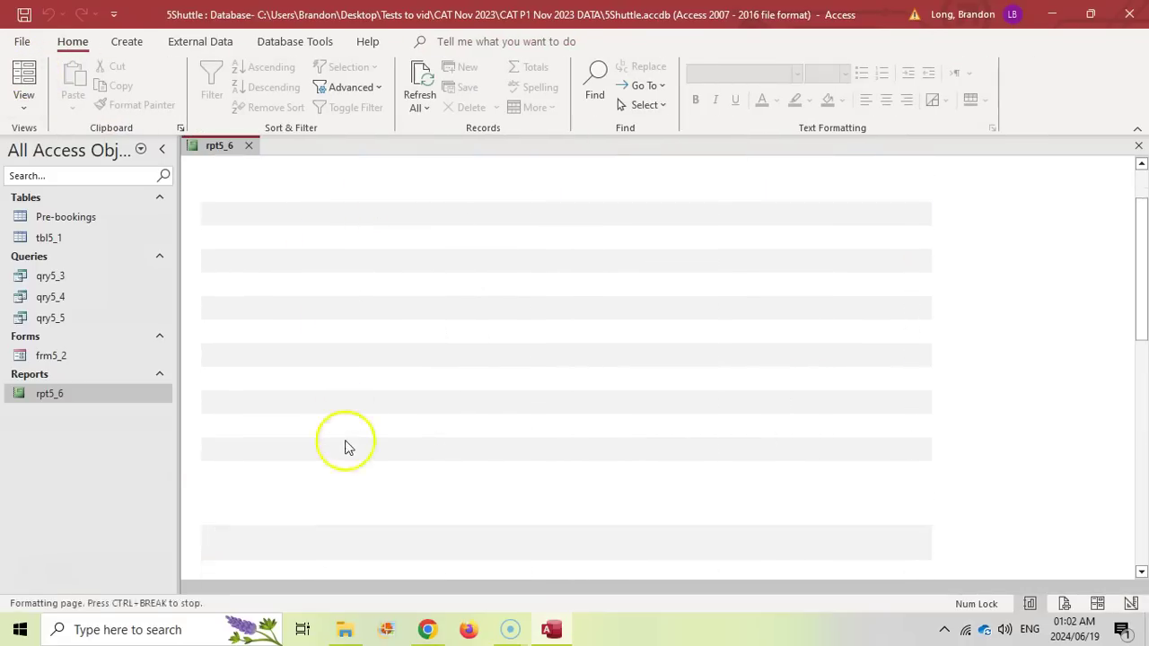
pyautogui.scroll(-3, 344, 443)
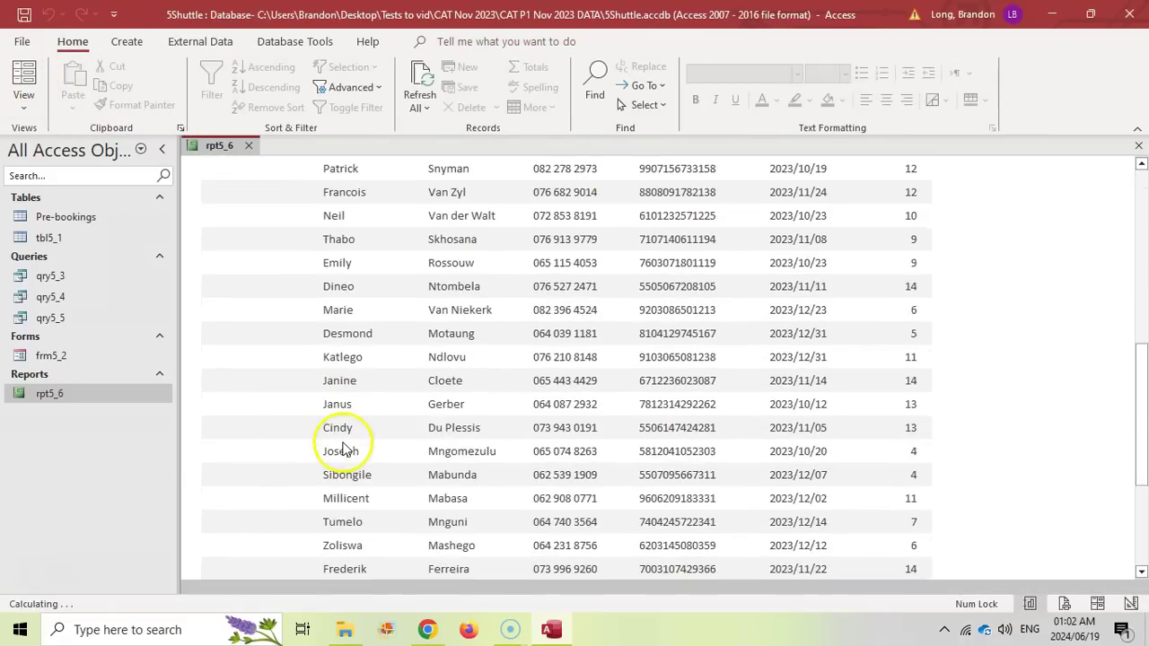
# Return rpt5_6 to Design View and add a text box about 6 cm wide in the Reason Footer, containing =Count(*).
pyautogui.click(24, 106)
pyautogui.click(78, 244)
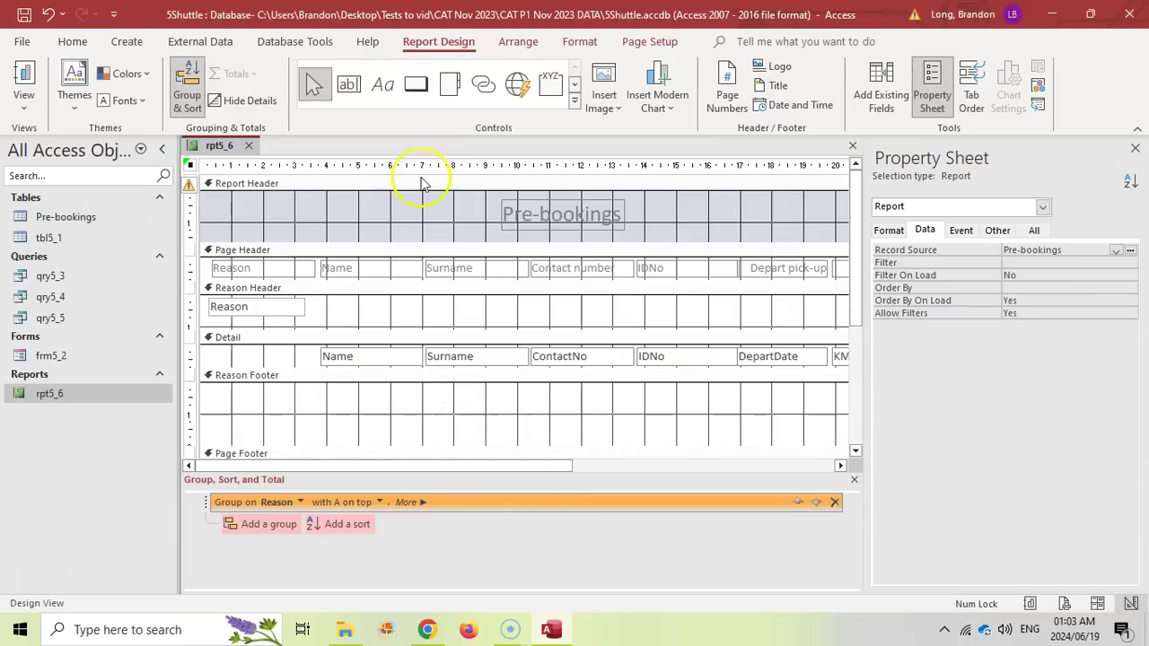
pyautogui.click(349, 86)
pyautogui.moveTo(581, 402); pyautogui.dragTo(779, 435)
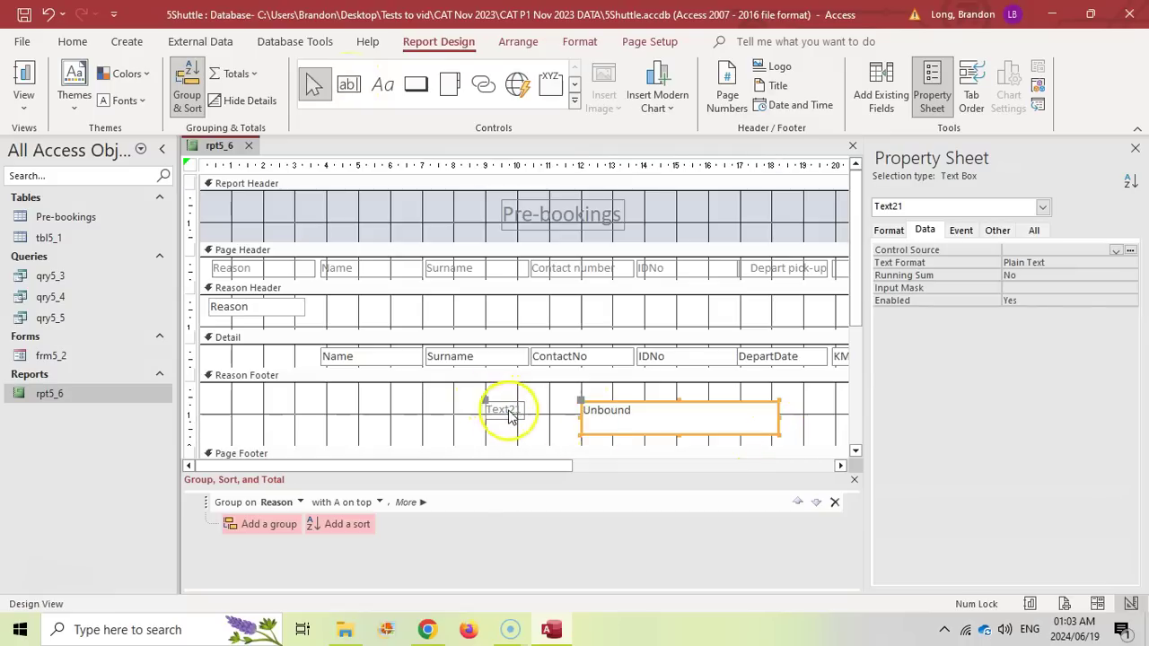
pyautogui.click(609, 412)
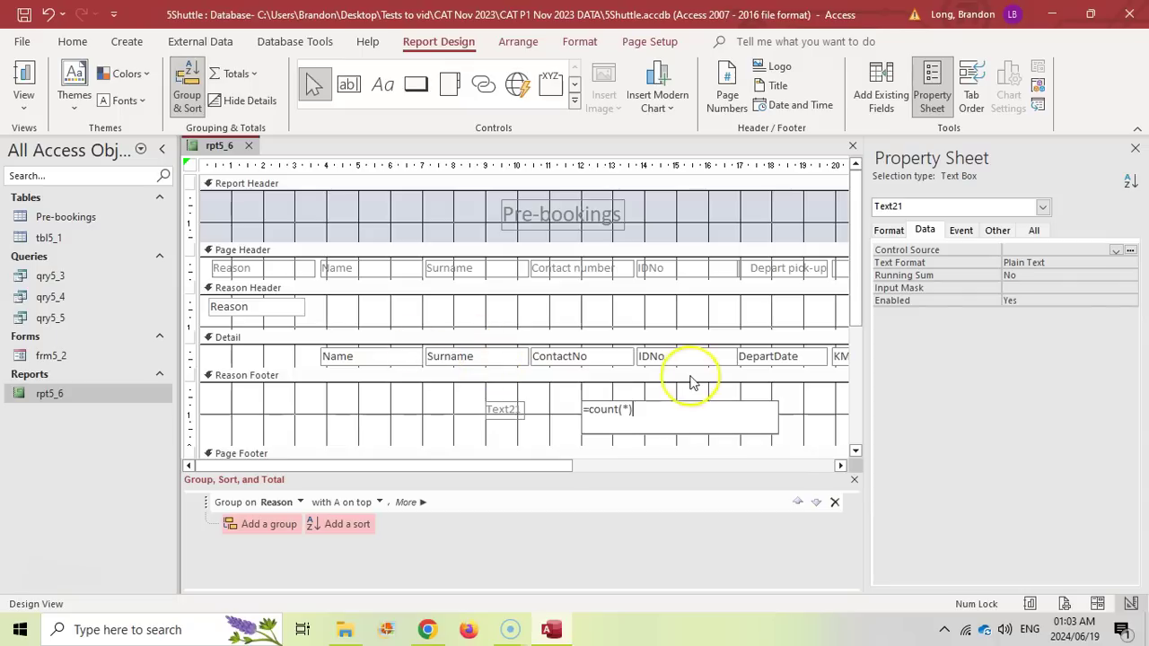
# Change the new text box's label to "Total by reason" and check the footer totals of both groups in Report View.
pyautogui.click(502, 409)
pyautogui.doubleClick(503, 410)
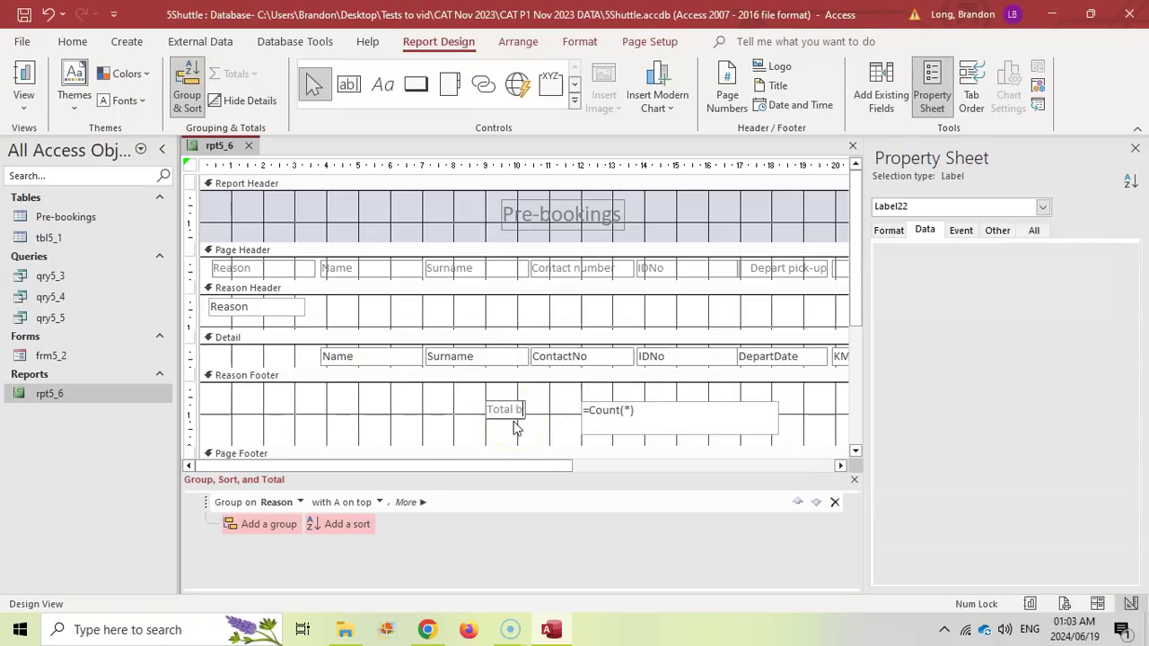
pyautogui.click(24, 79)
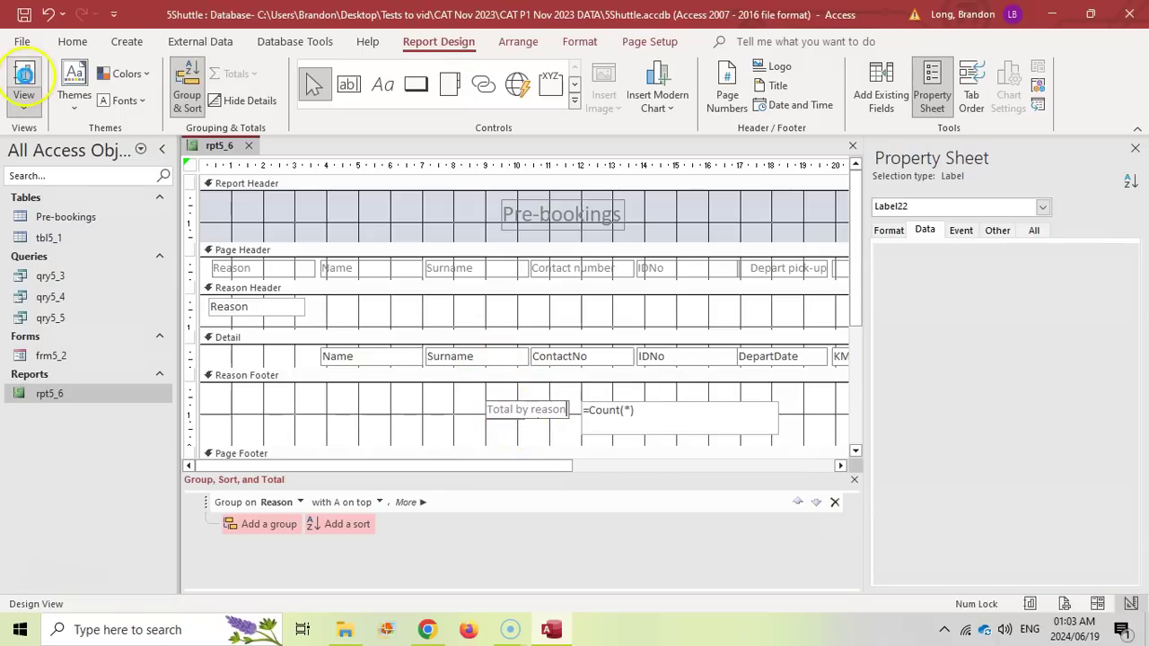
pyautogui.scroll(-4, 500, 322)
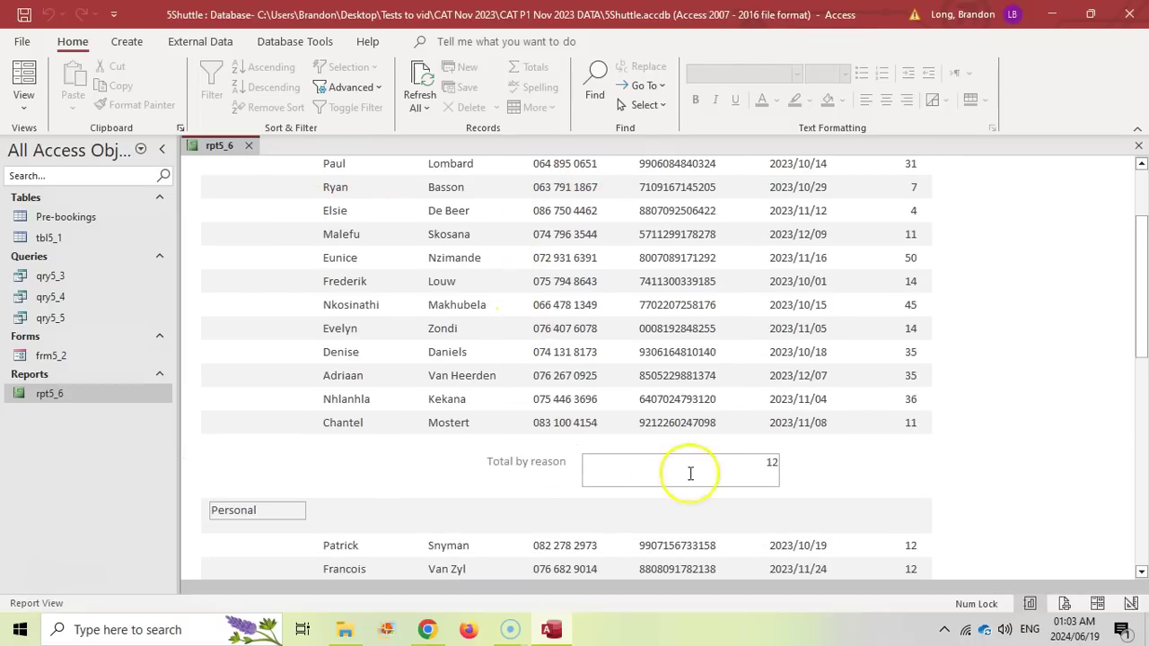
pyautogui.scroll(-2, 800, 472)
pyautogui.scroll(-6, 787, 461)
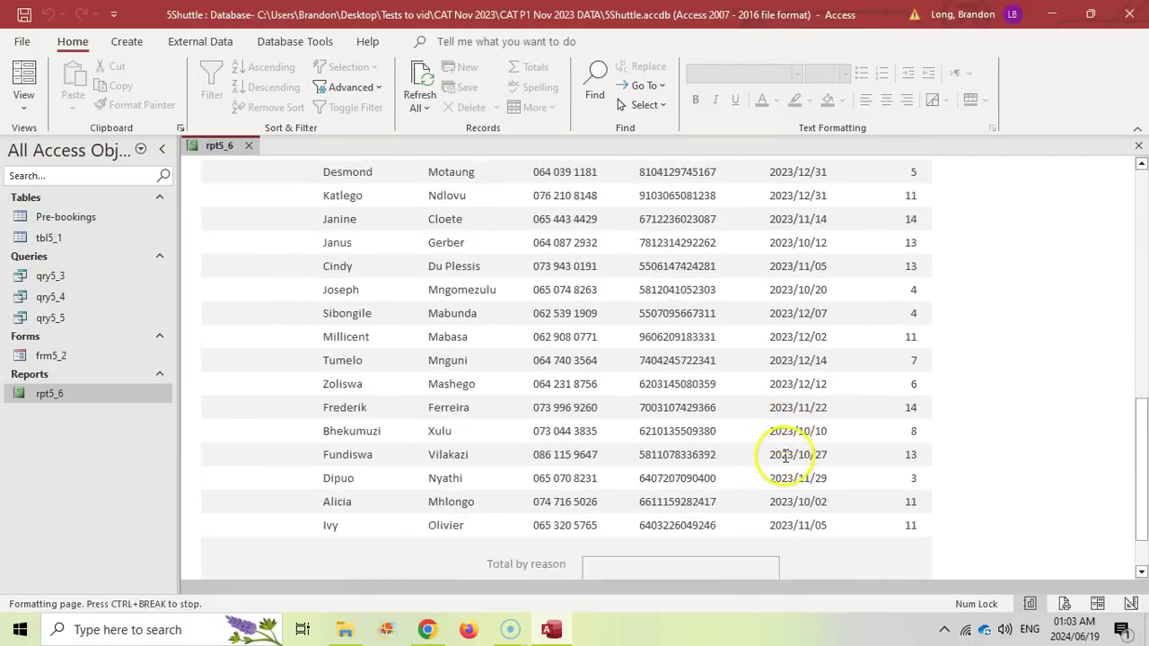
pyautogui.scroll(10, 559, 482)
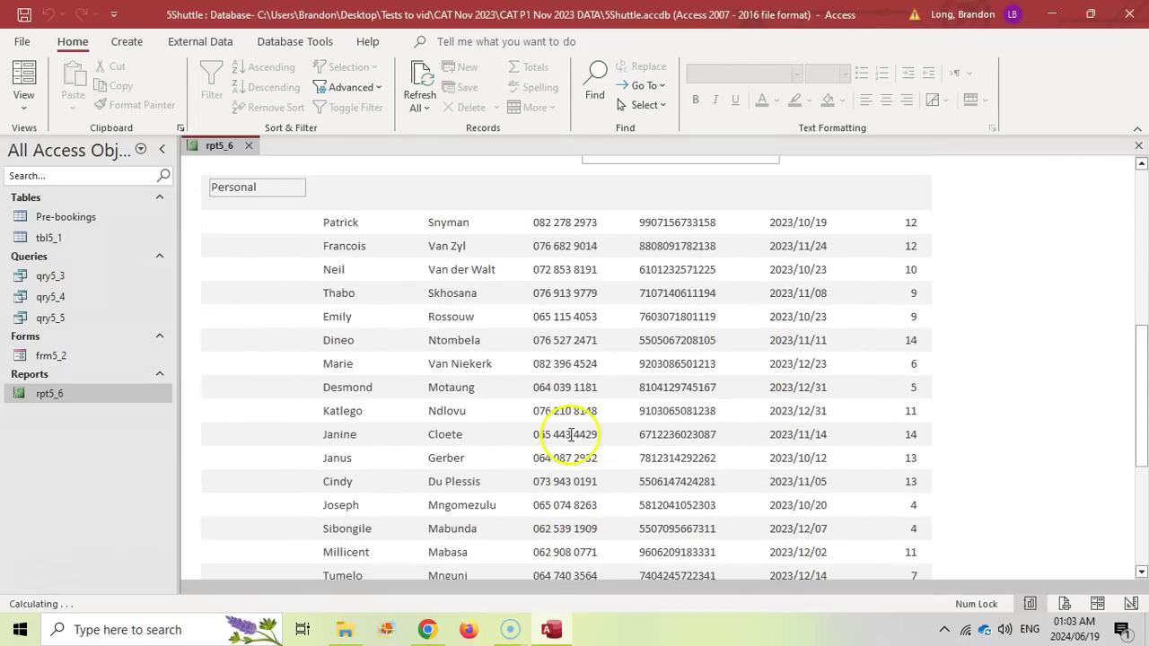
# Return rpt5_6 to Design View, check the orientation requirement in the exam PDF and set the page orientation to Landscape.
pyautogui.click(23, 99)
pyautogui.click(65, 244)
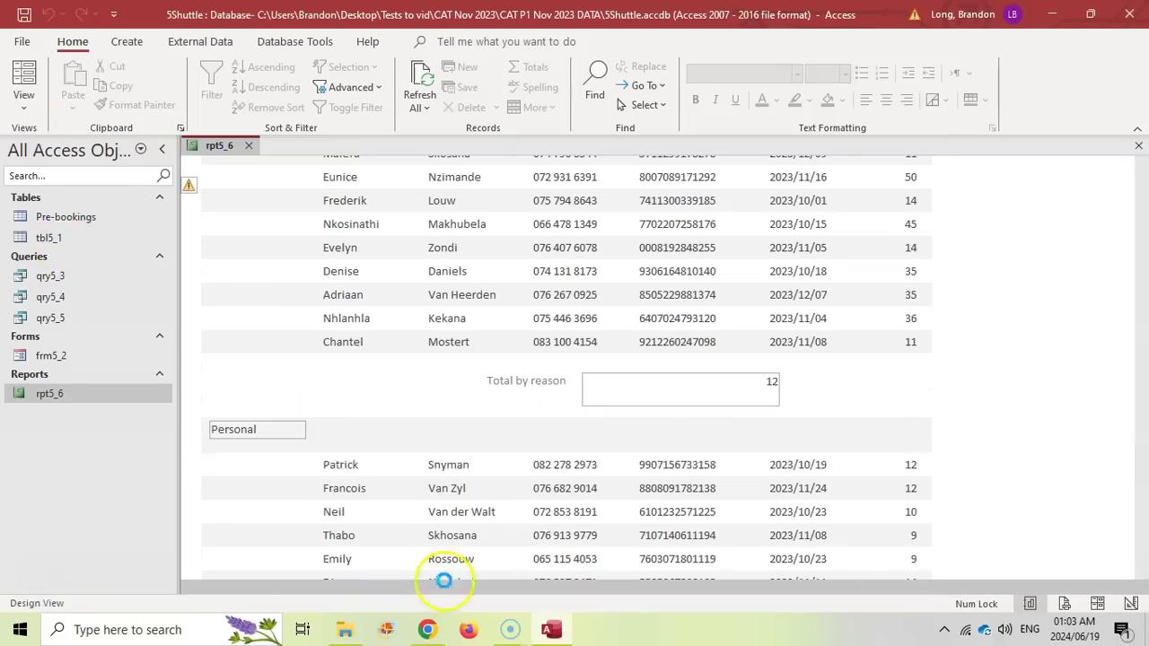
pyautogui.click(427, 629)
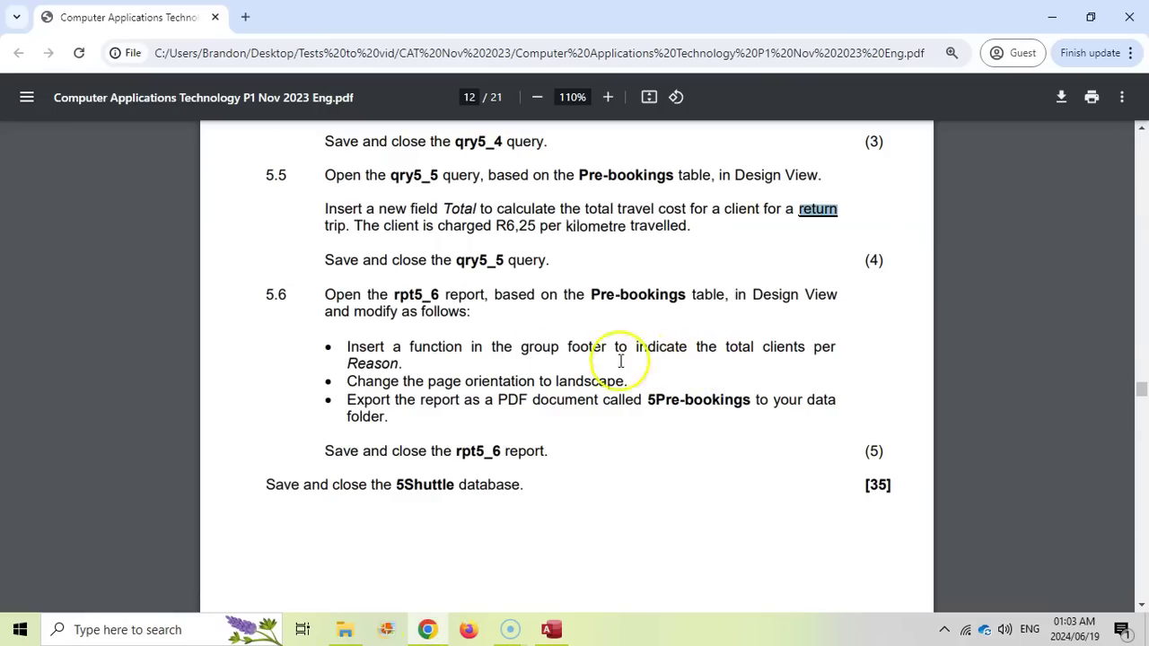
pyautogui.click(555, 630)
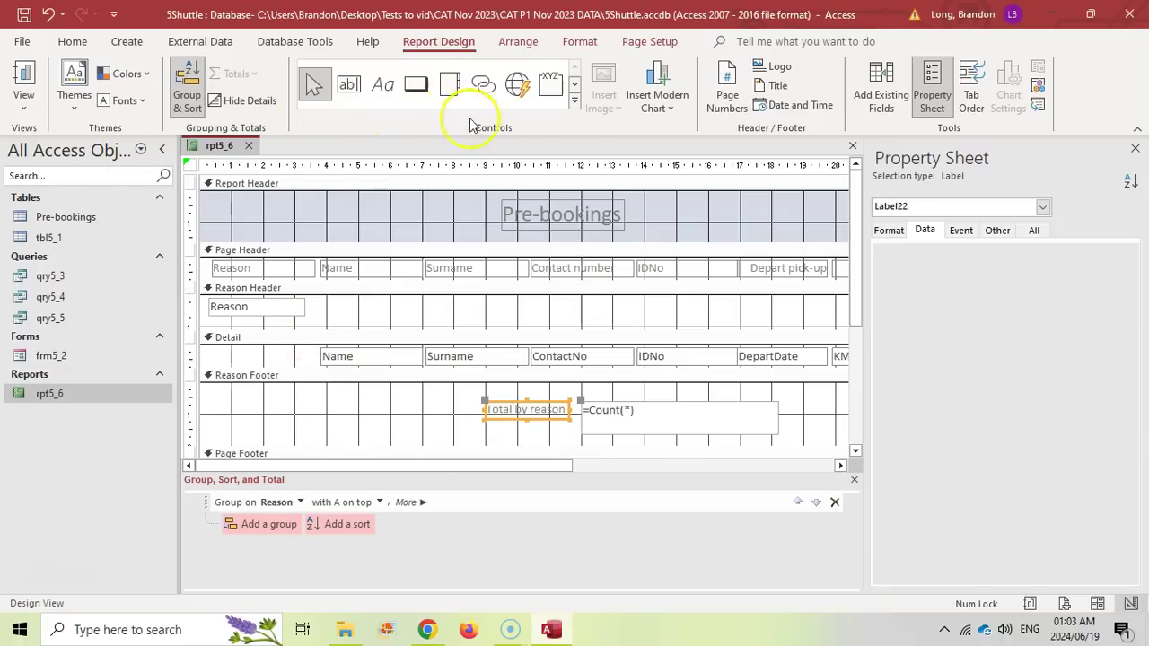
pyautogui.click(651, 43)
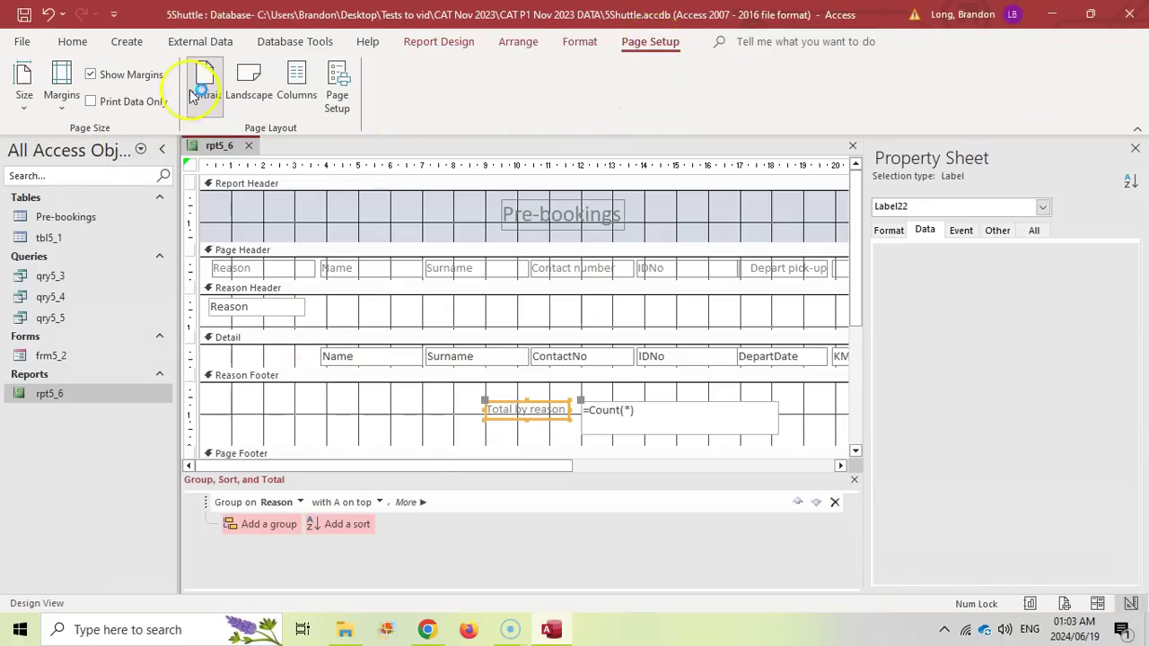
pyautogui.click(250, 90)
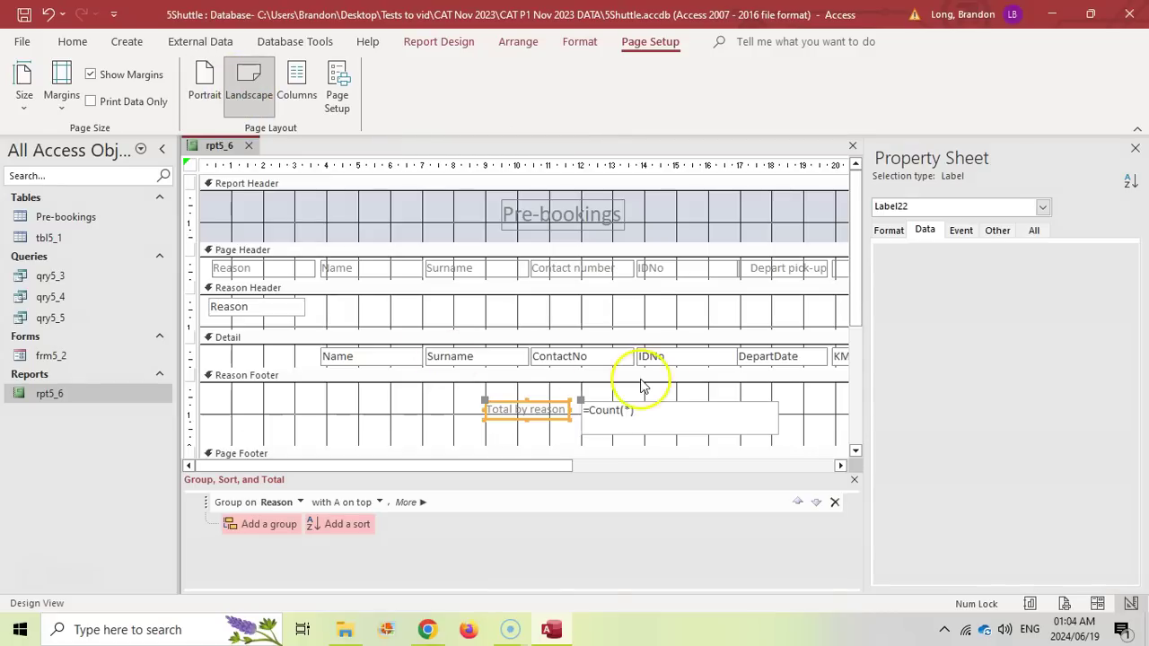
# Read the PDF export requirement of question 5.6 in the exam PDF and show rpt5_6 in Report View in Access.
pyautogui.click(427, 629)
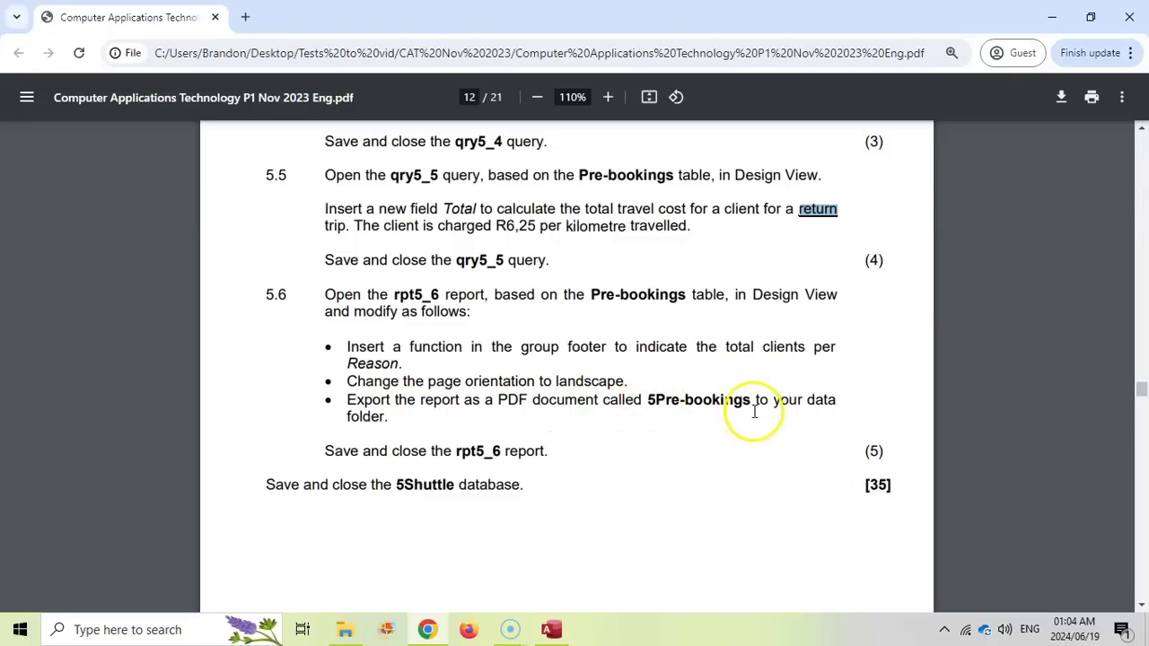
pyautogui.click(551, 630)
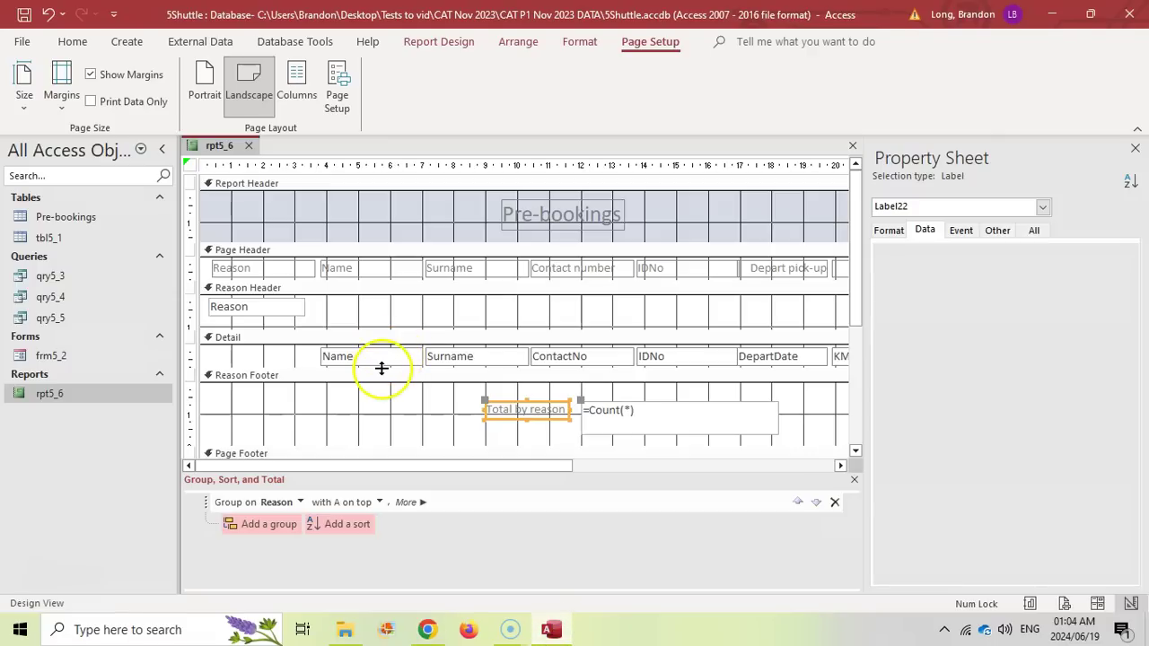
pyautogui.click(437, 42)
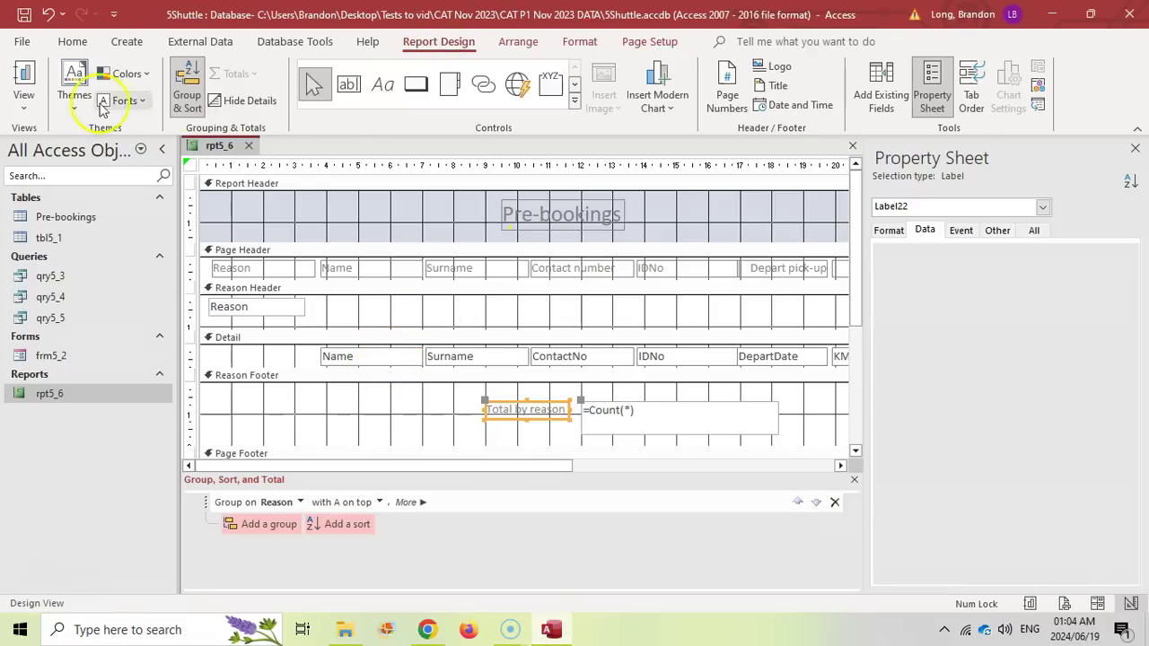
pyautogui.click(24, 94)
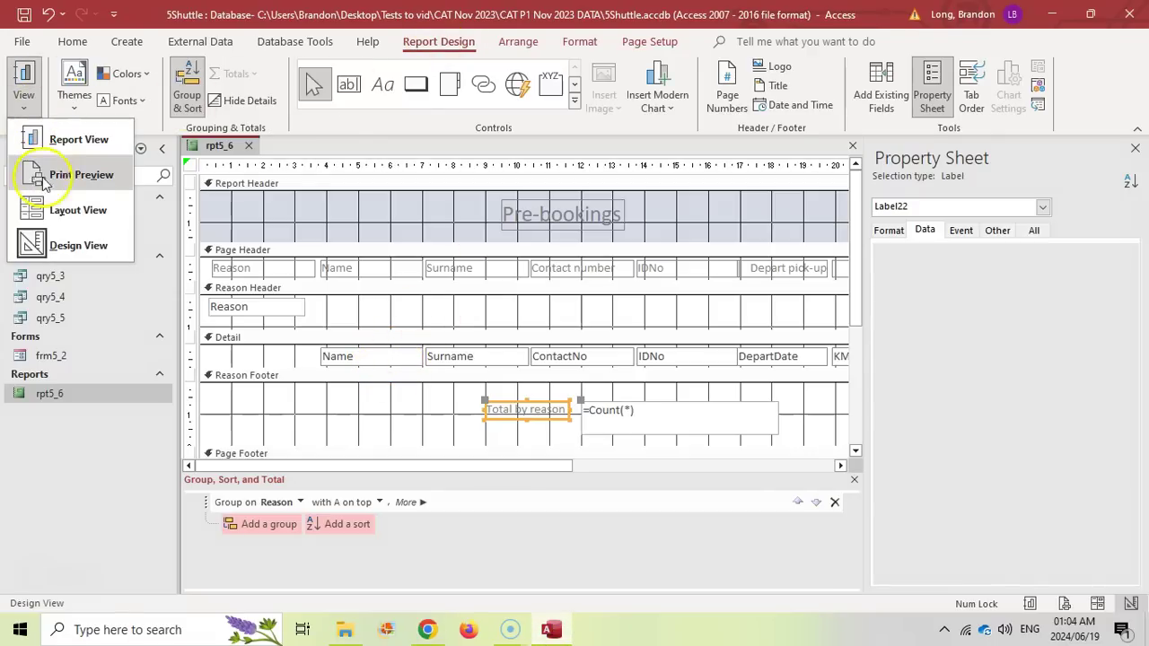
pyautogui.click(63, 139)
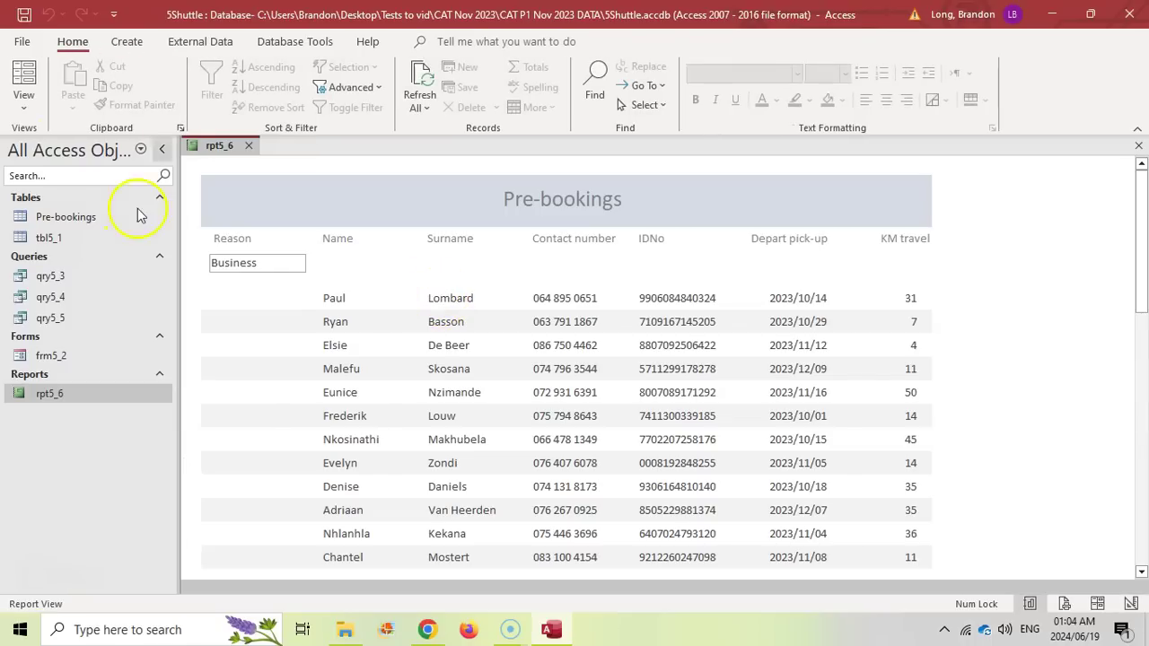
# Export rpt5_6 as a PDF named 5Pre-bookings to the CAT P1 Nov 2023 DATA folder, without saving the export steps.
pyautogui.click(199, 41)
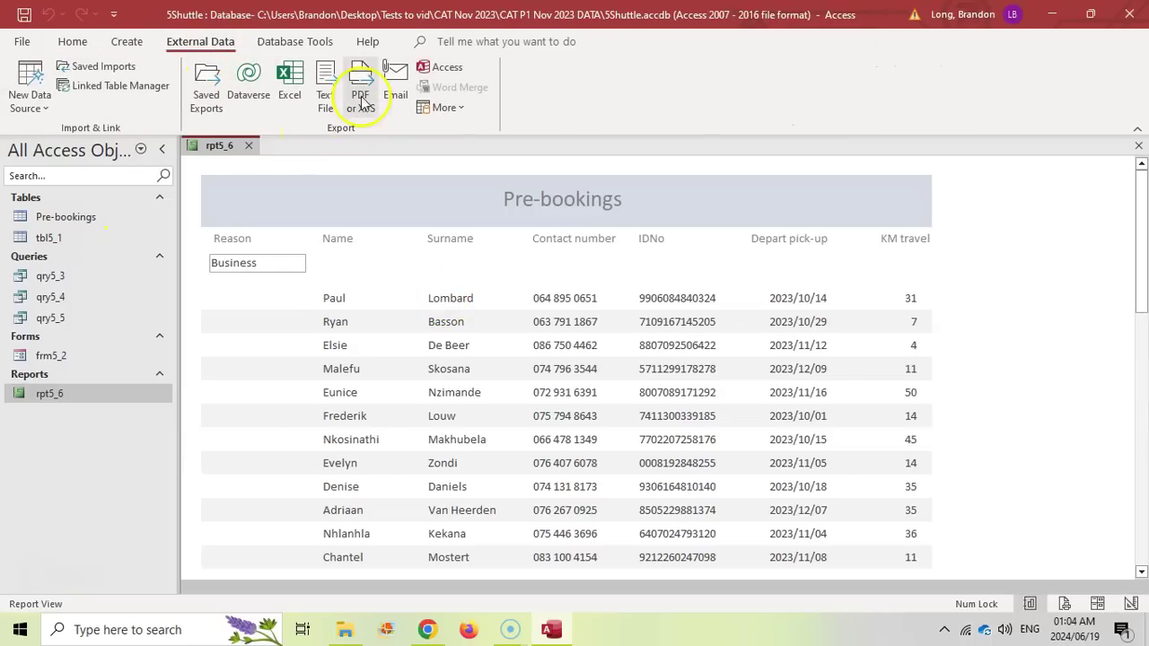
pyautogui.rightClick(79, 397)
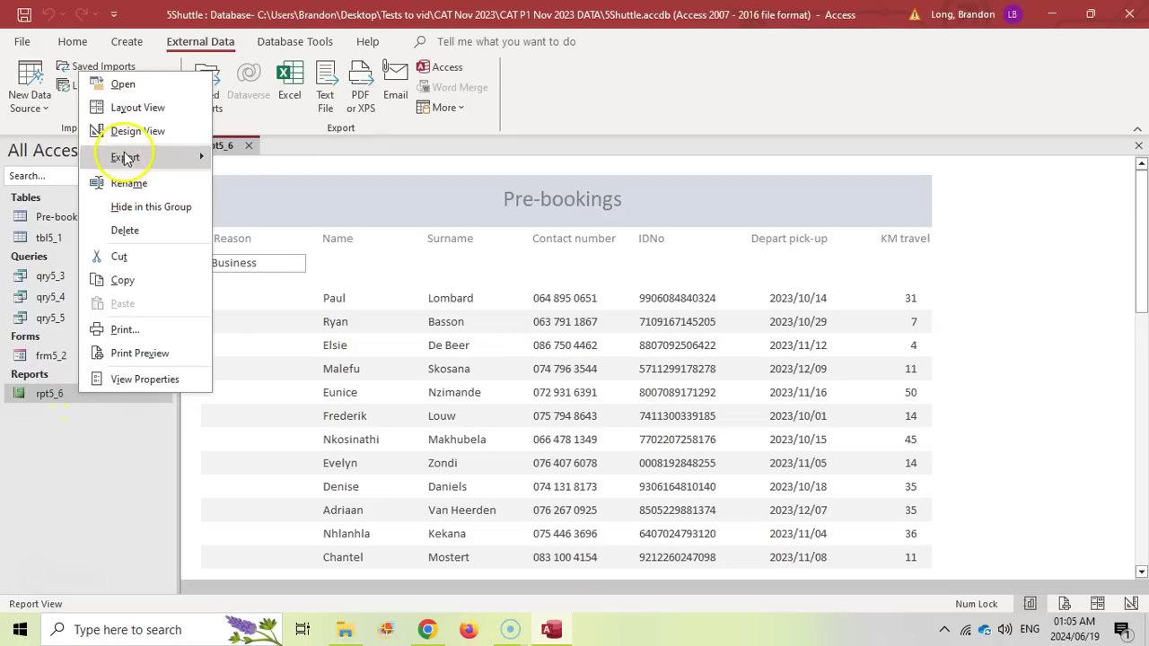
pyautogui.moveTo(125, 158)
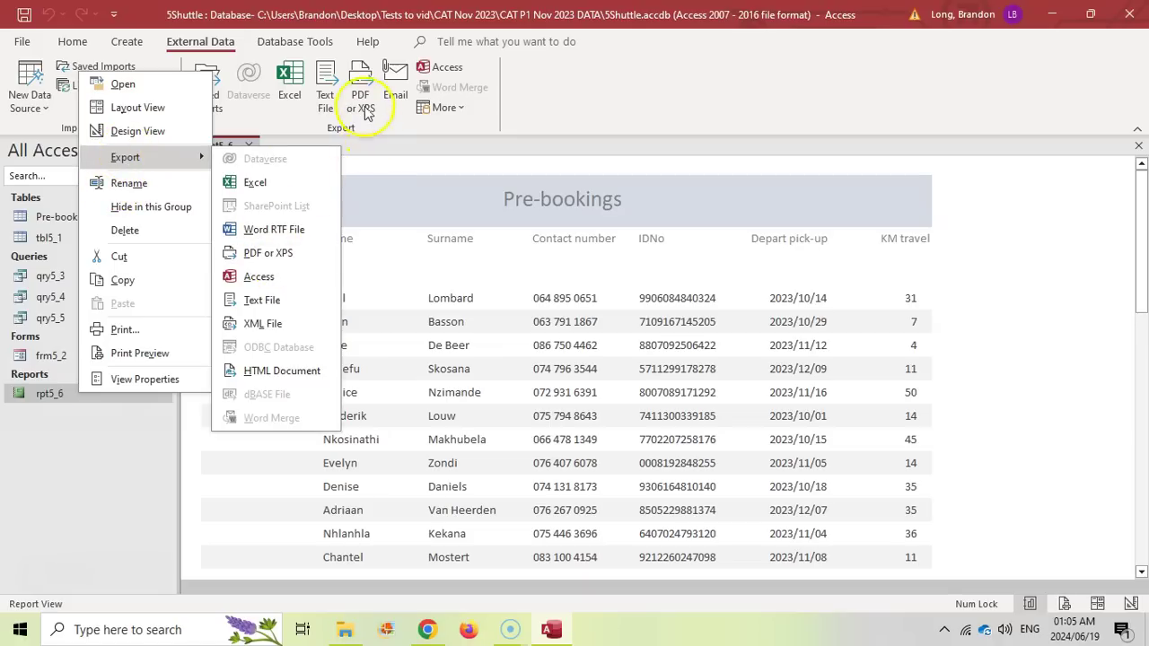
pyautogui.click(363, 103)
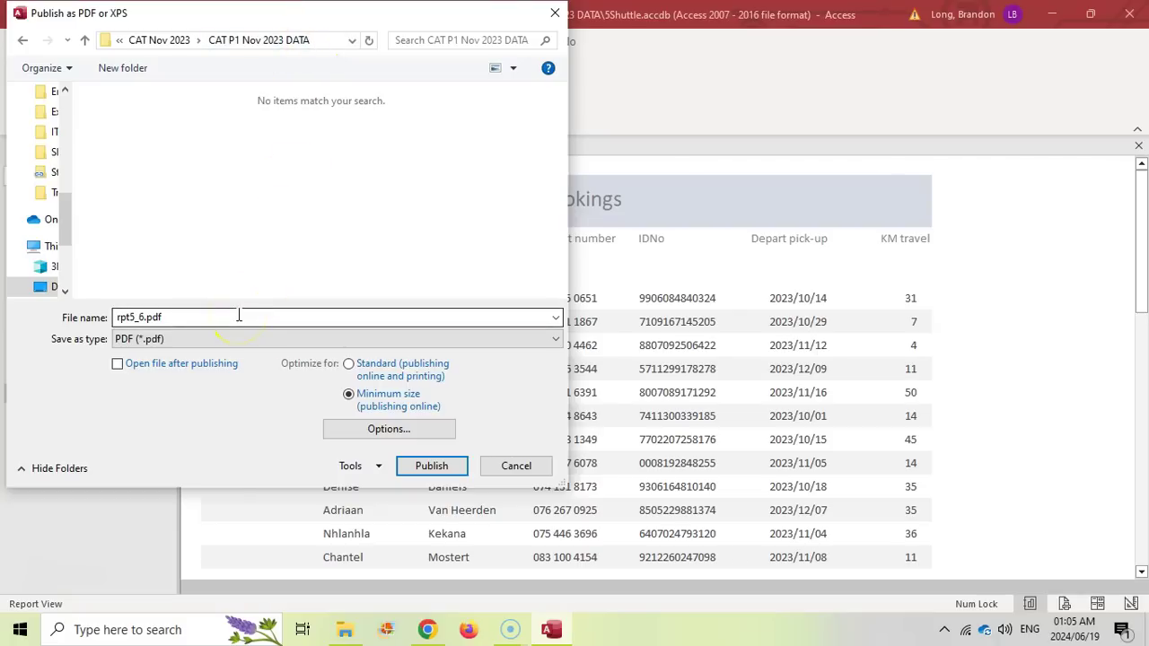
pyautogui.doubleClick(137, 317)
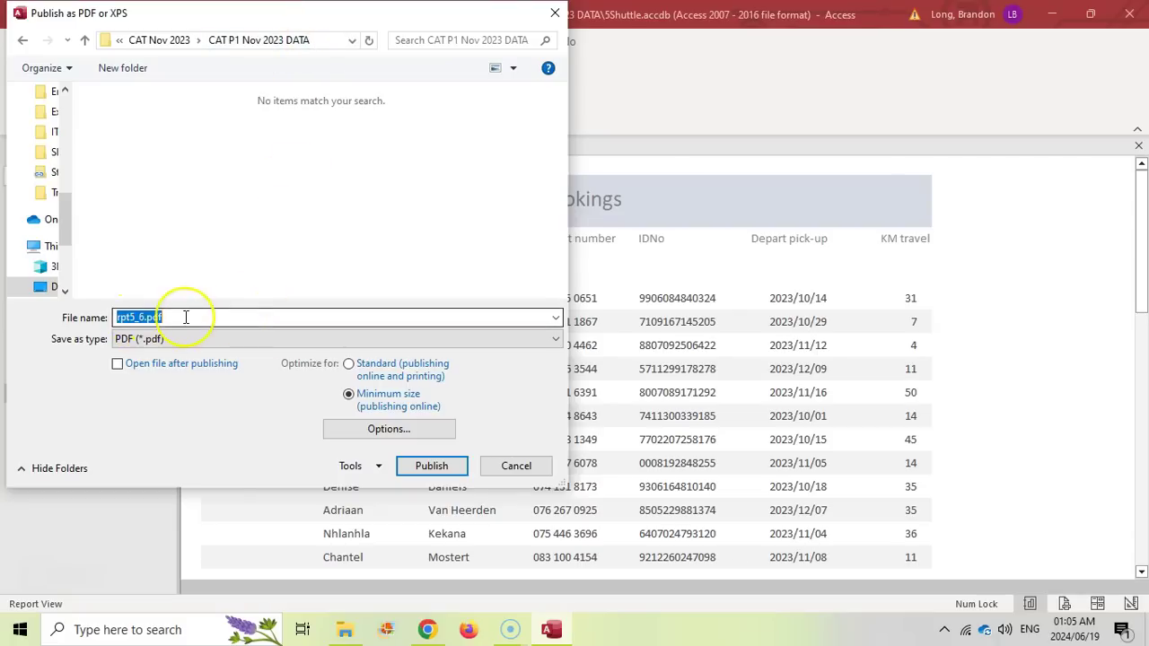
pyautogui.write('5Pre-bookings')
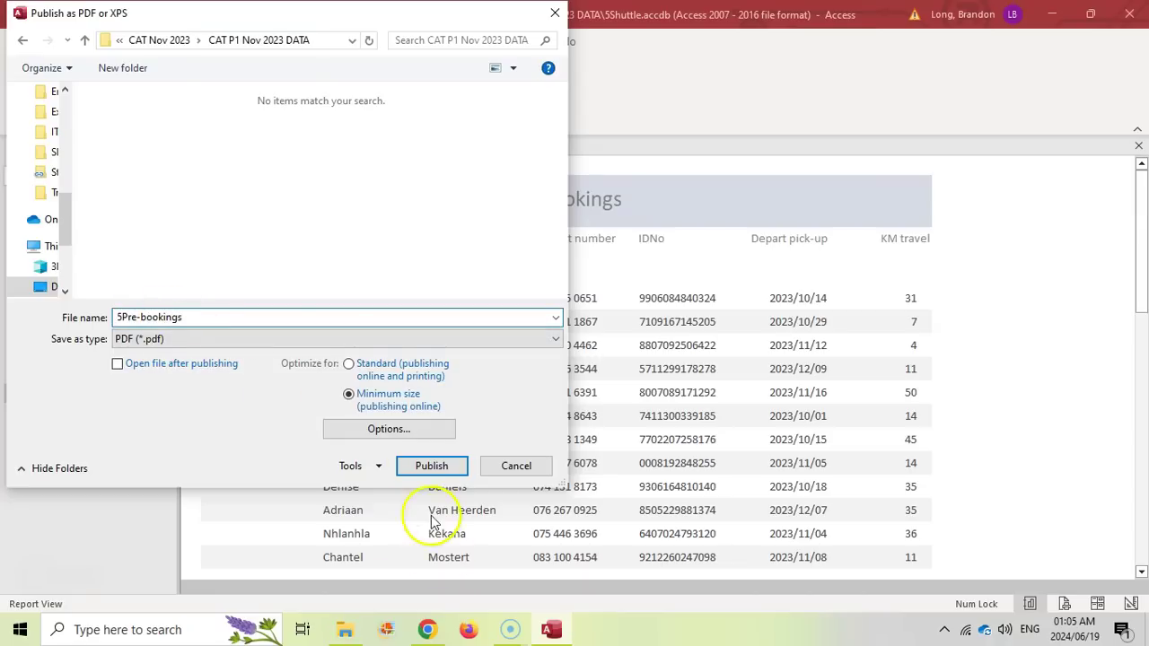
pyautogui.click(436, 468)
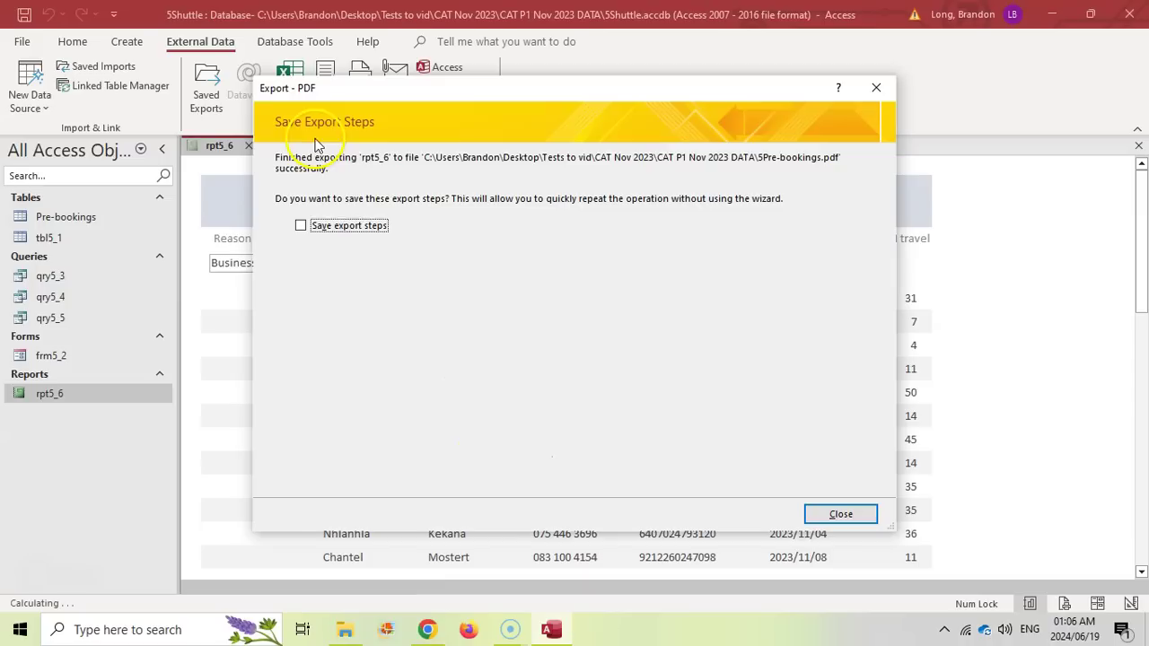
pyautogui.click(864, 519)
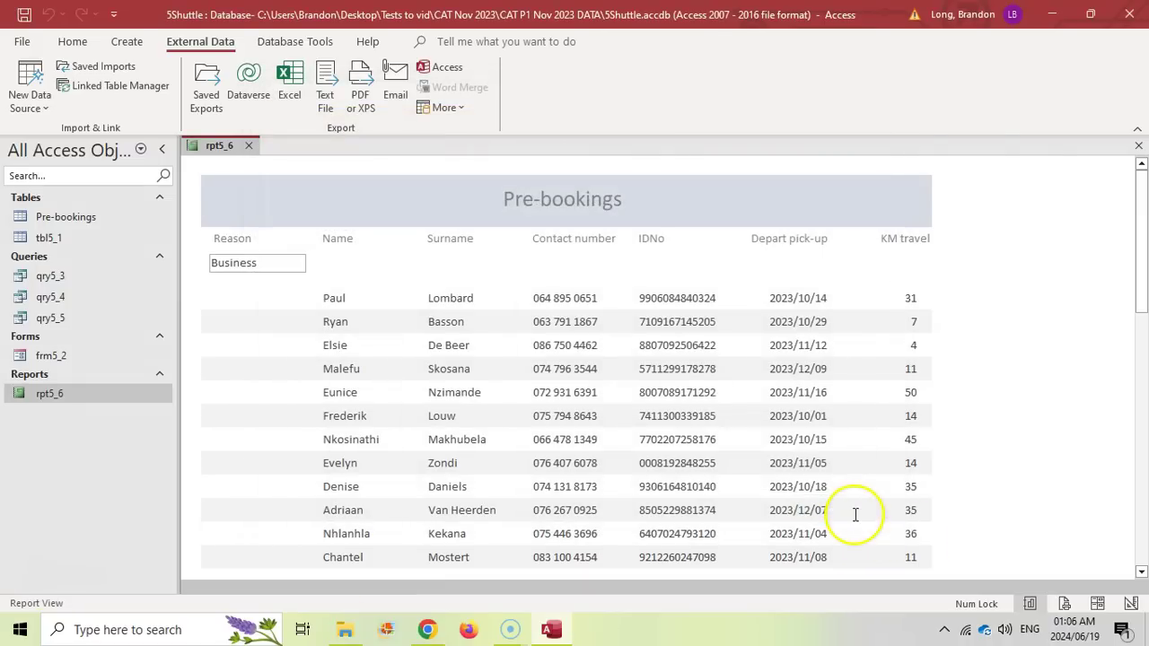
# Open 5Pre-bookings.pdf from the data folder in File Explorer, look through its pages and totals, and close it.
pyautogui.hotkey('alt', 'Tab')
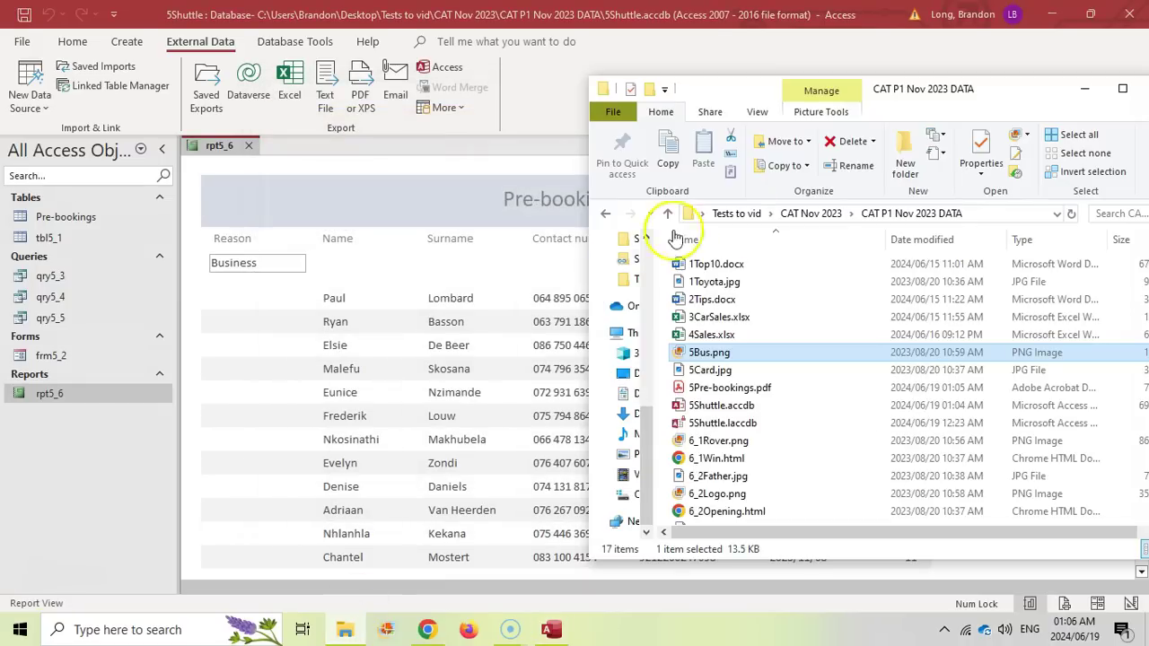
pyautogui.click(724, 390)
pyautogui.doubleClick(723, 387)
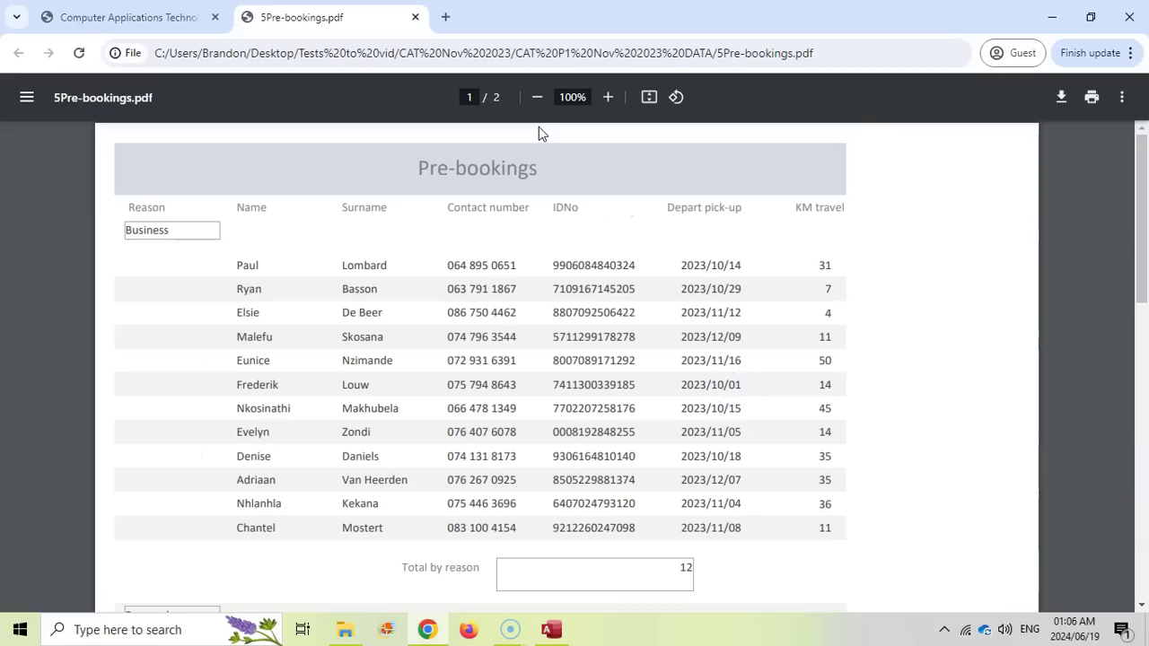
pyautogui.scroll(-6, 386, 224)
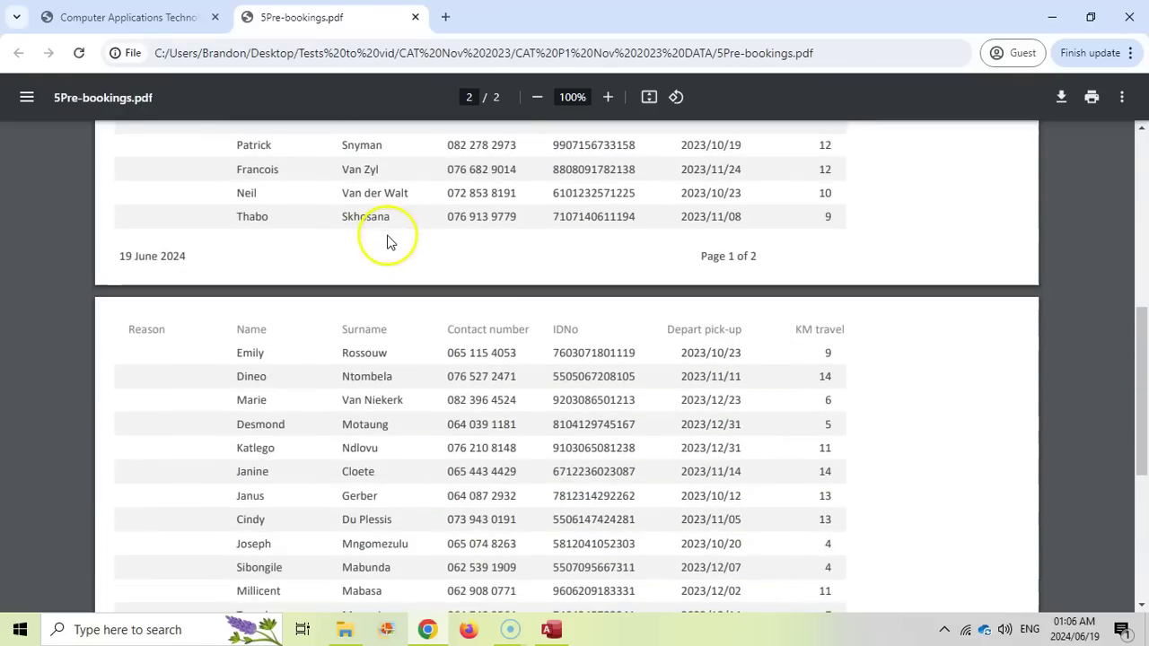
pyautogui.scroll(6, 388, 247)
pyautogui.scroll(-9, 687, 410)
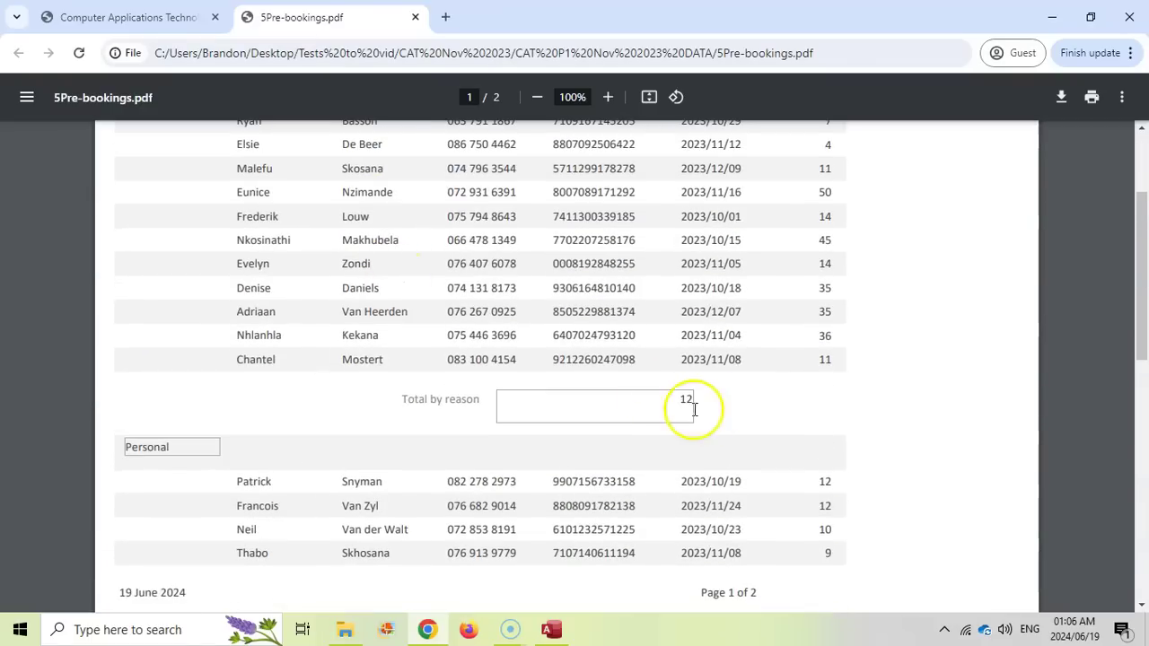
pyautogui.scroll(6, 679, 398)
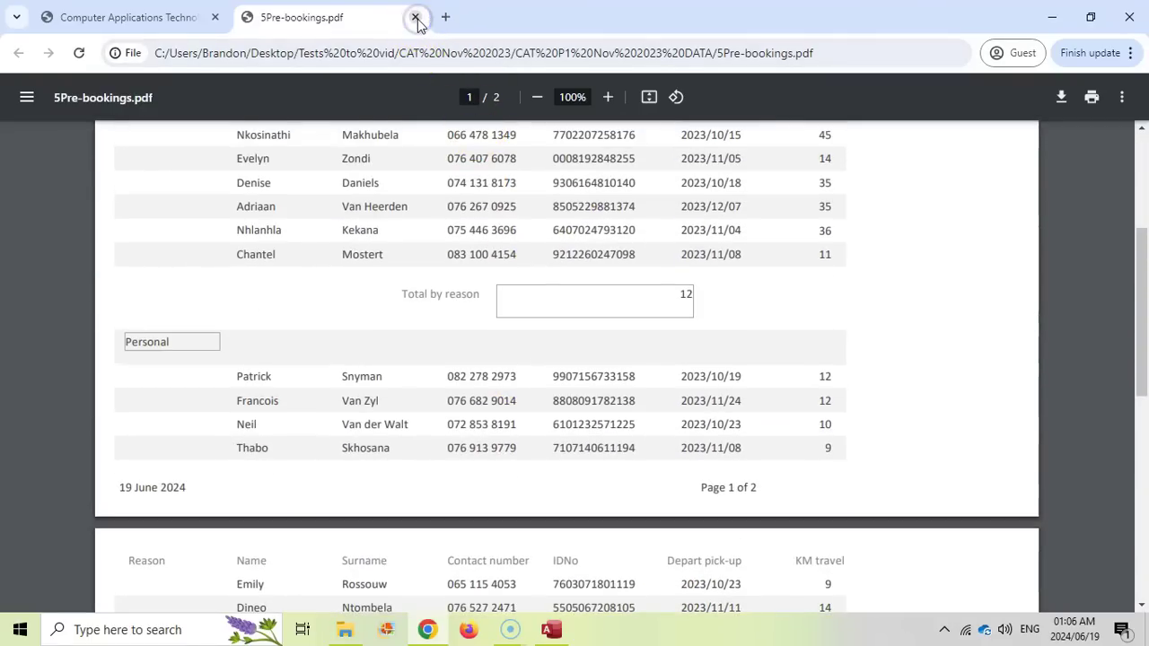
pyautogui.click(415, 17)
# Close the rpt5_6 report in Access and switch back to question 5.6 in the exam PDF.
pyautogui.click(556, 631)
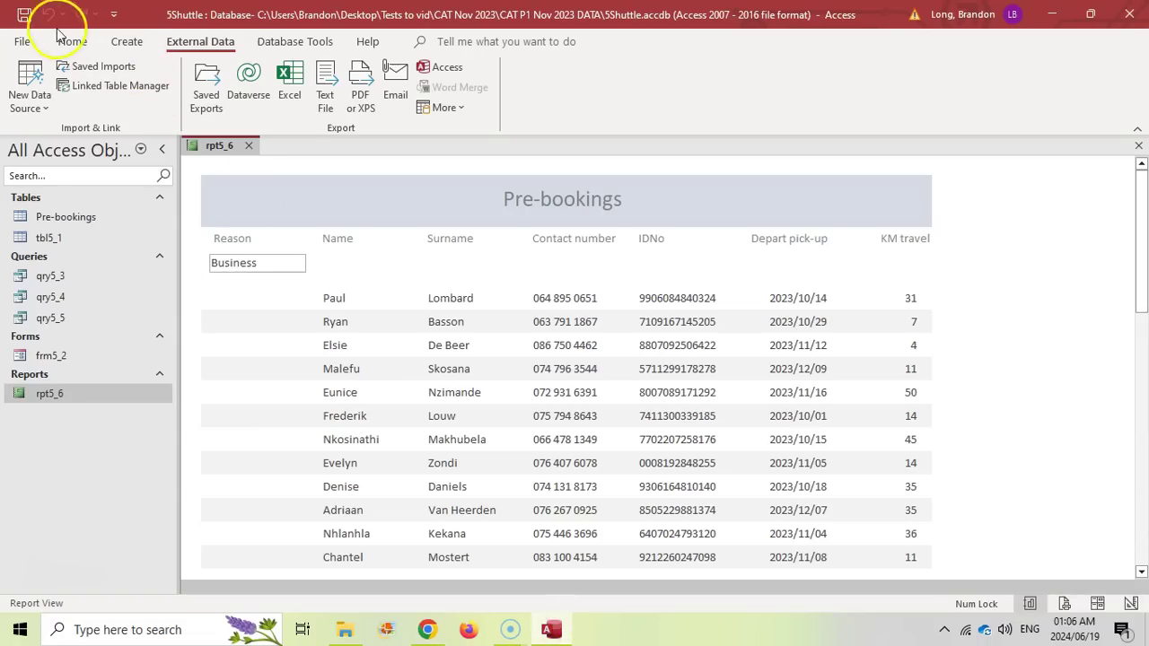
pyautogui.click(248, 146)
pyautogui.hotkey('alt', 'Tab')
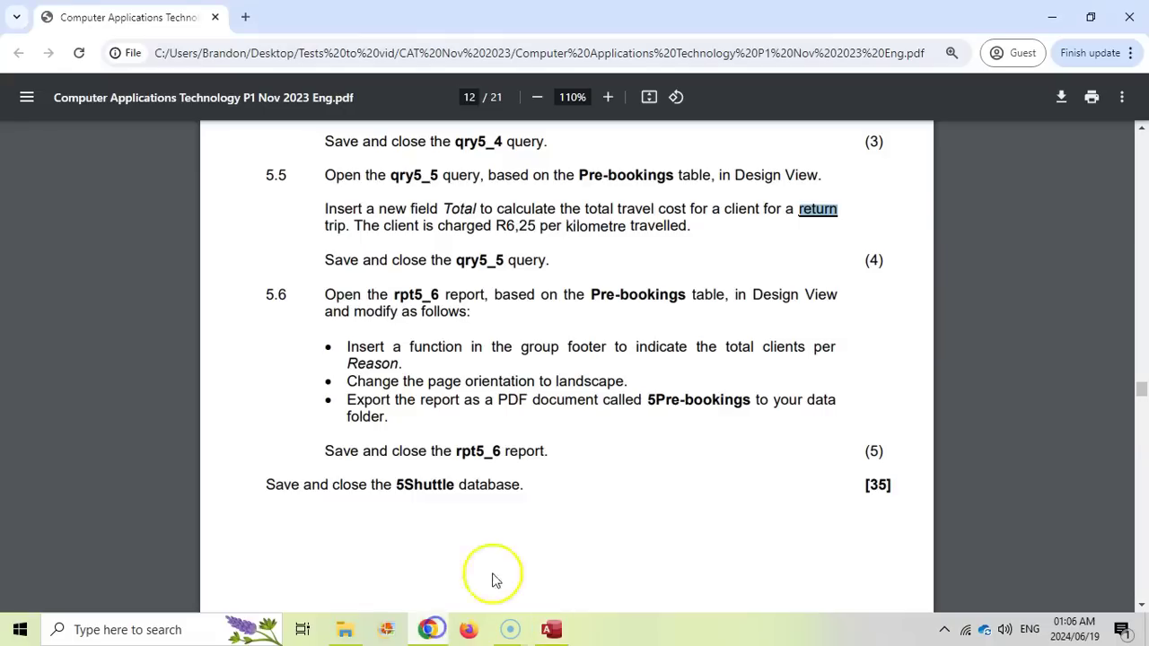